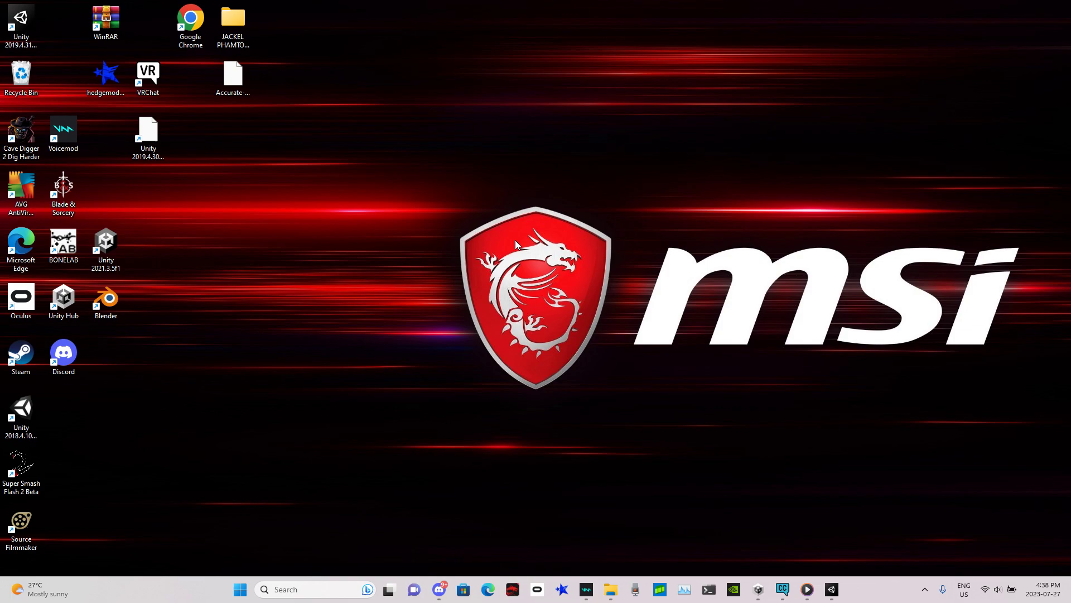
Step: Delete the existing 'new sonic (11)' object from the Deku (Open Me) scene hierarchy
left_click(832, 589)
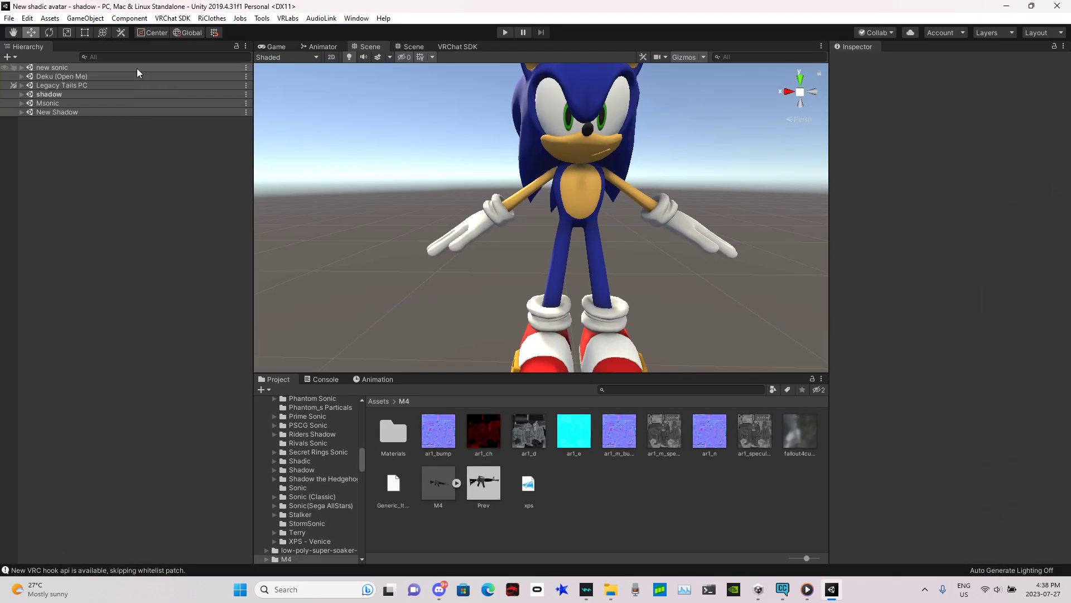
left_click(21, 76)
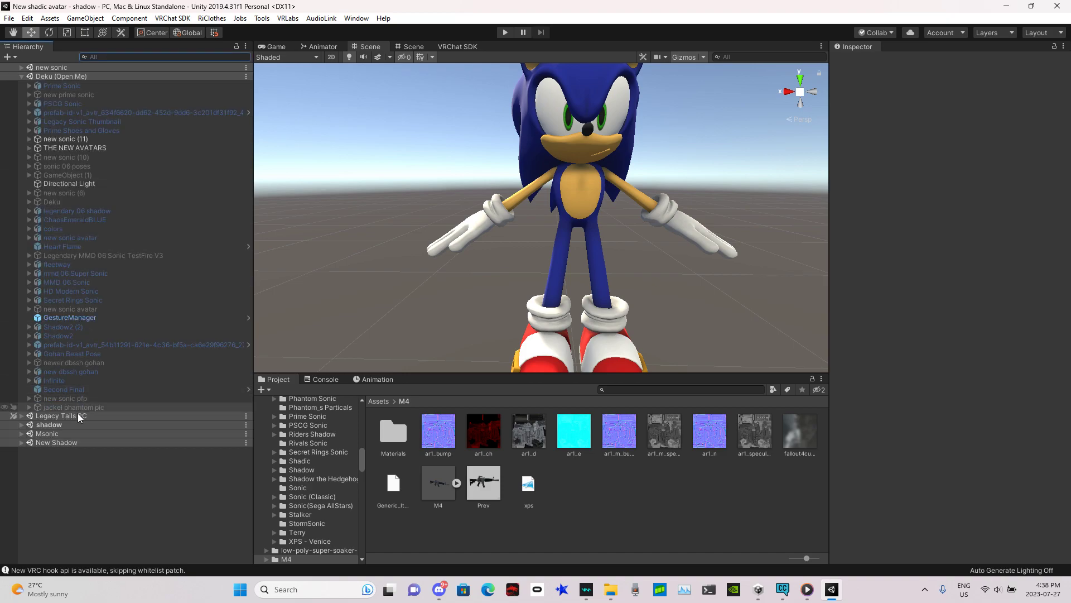
left_click(592, 114)
right_click(63, 140)
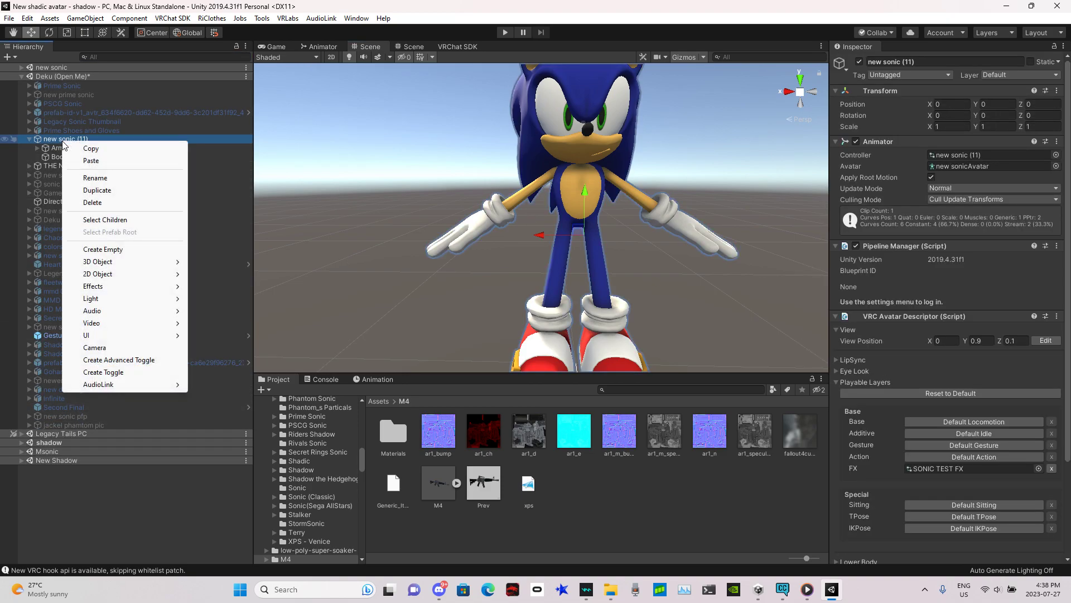
left_click(84, 207)
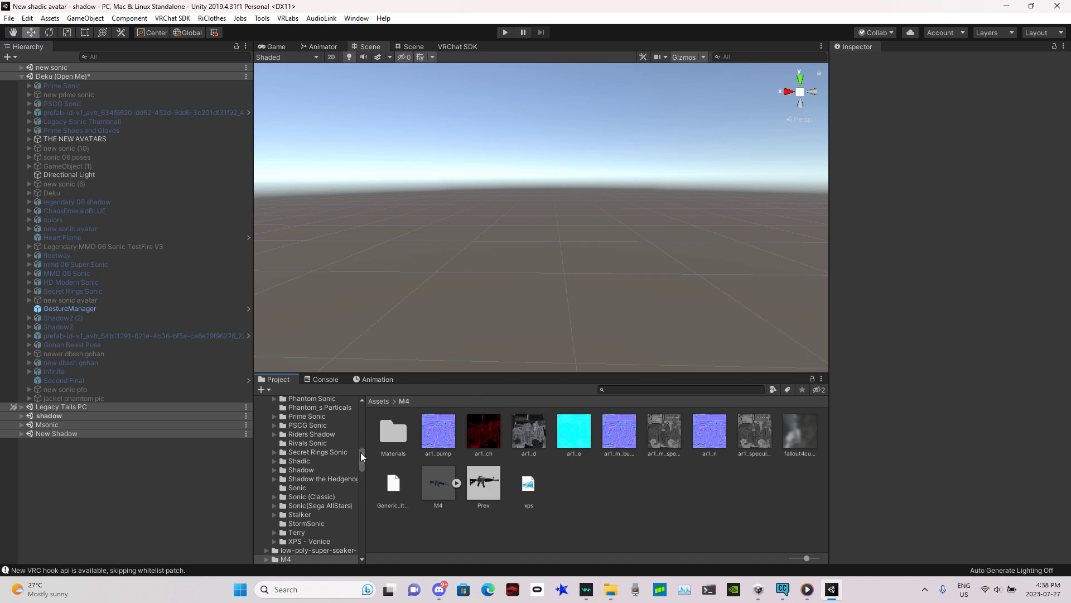
left_click_drag(360, 453, 354, 392)
left_click(285, 445)
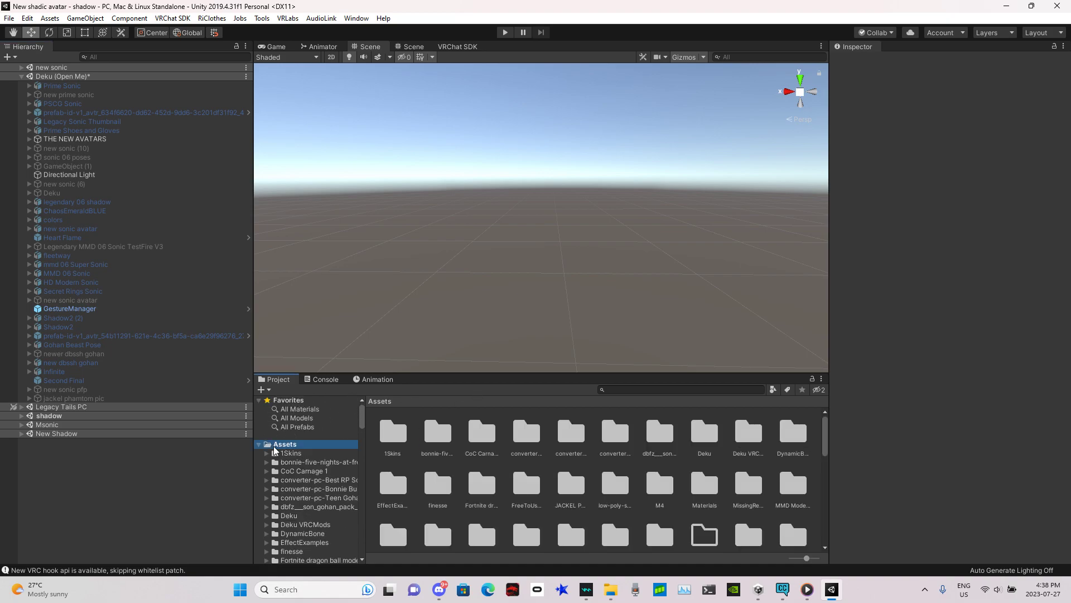
left_click(1006, 6)
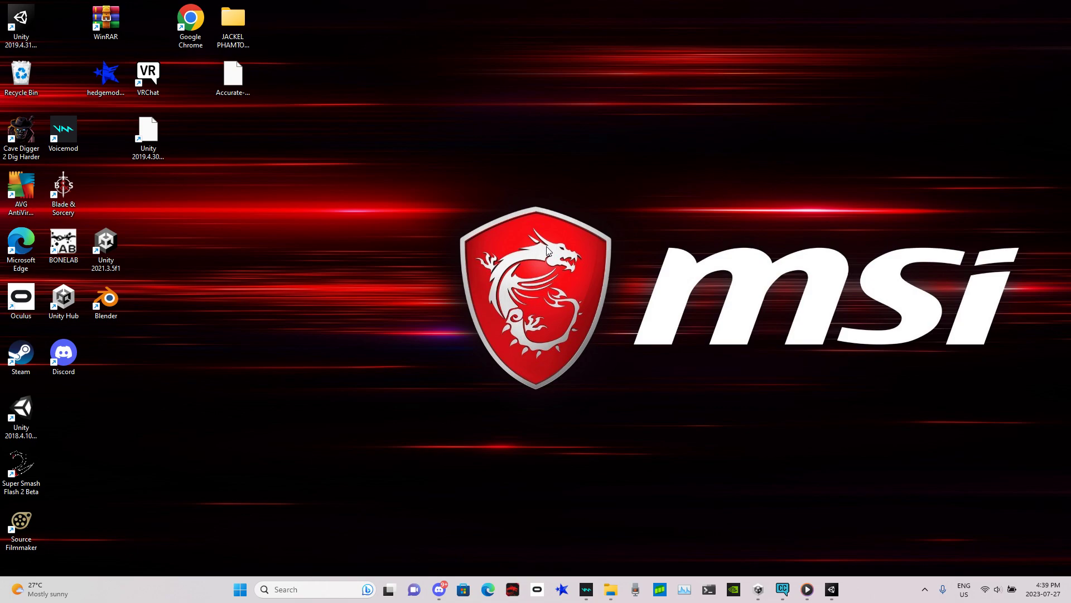
left_click(832, 589)
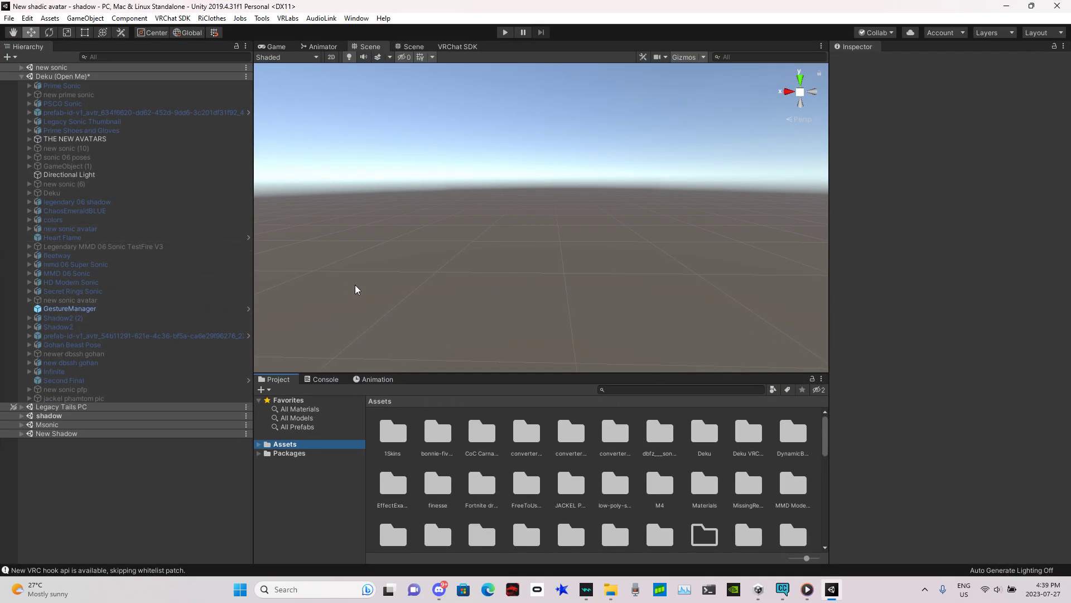
Step: Add the 'new sonic' model from the 'new sonic for friend' asset folder into the Deku scene
left_click(21, 76)
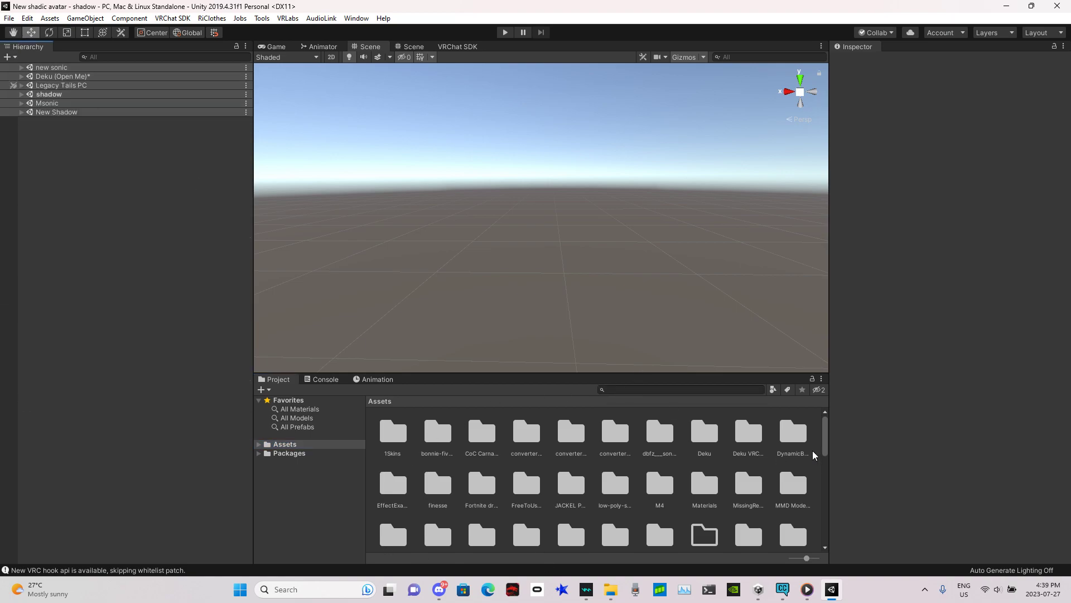
left_click_drag(825, 443, 826, 462)
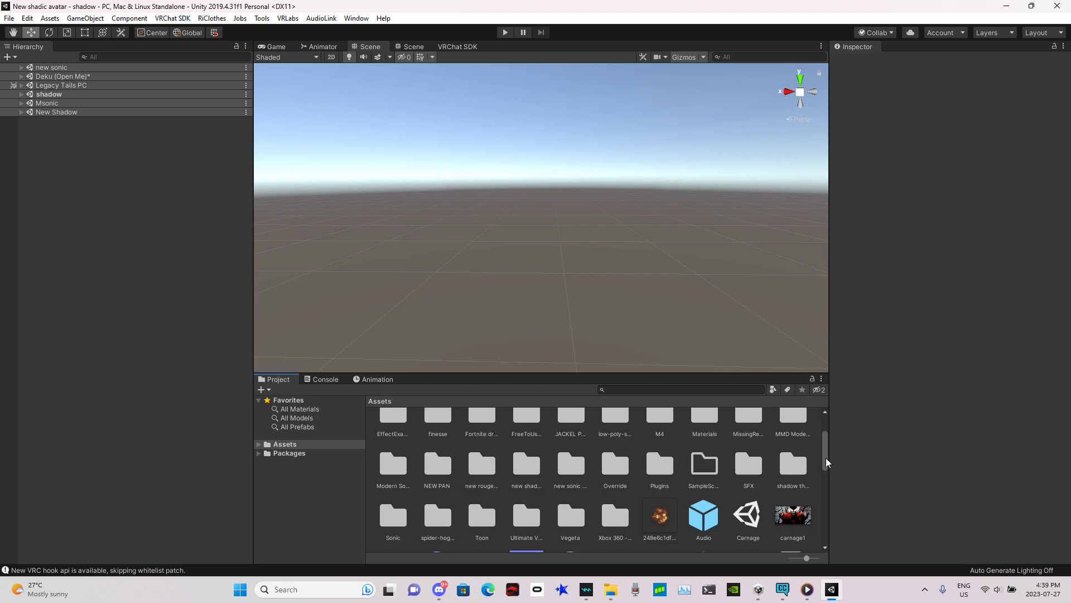
double_click(571, 464)
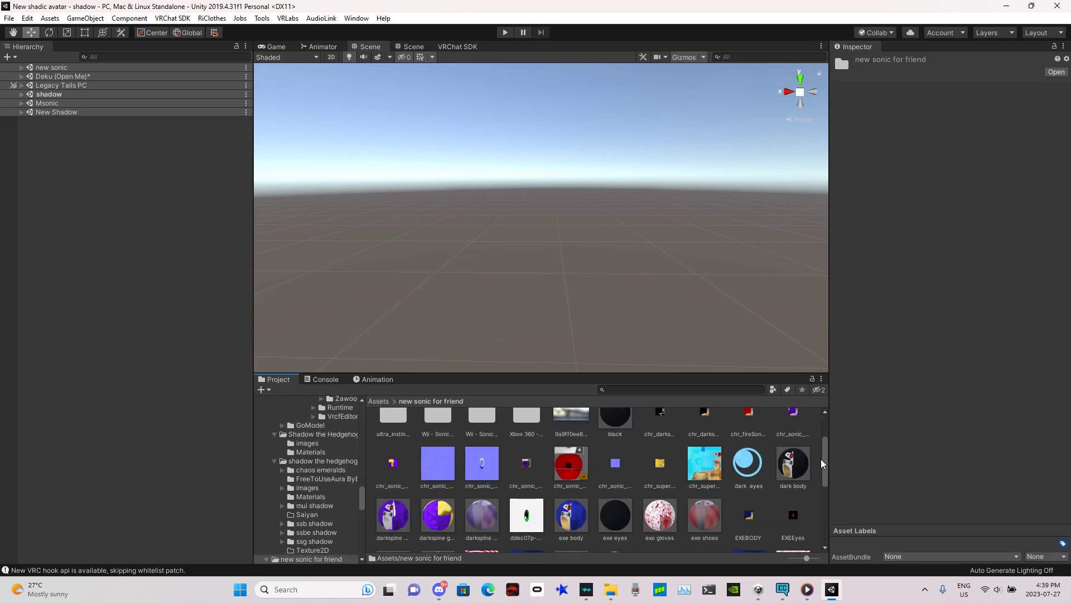
left_click_drag(822, 464, 823, 522)
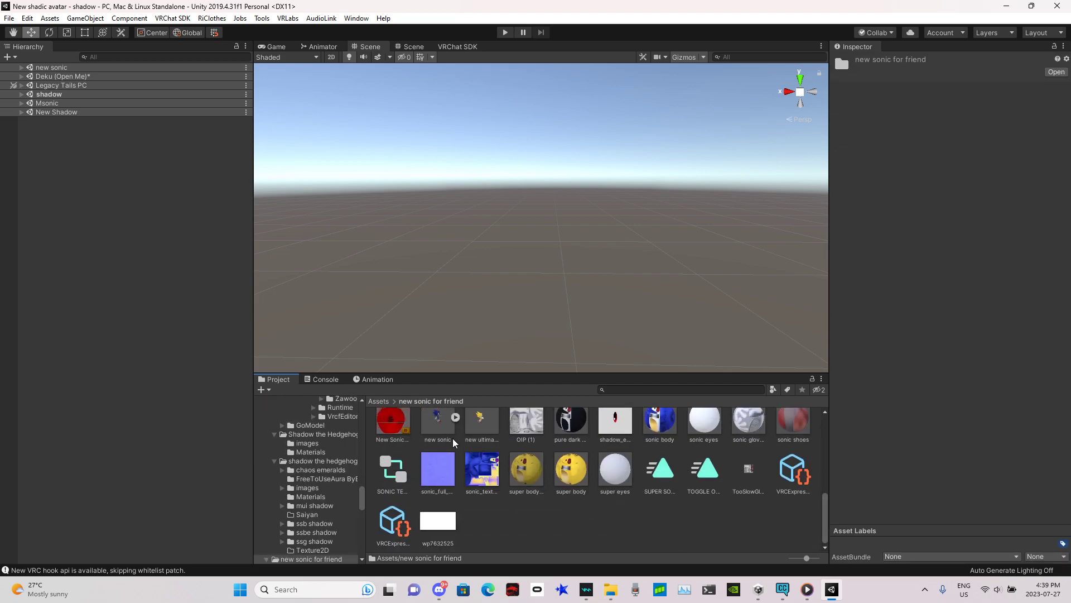
left_click_drag(440, 427, 24, 78)
Step: Inspect the new sonic model in the scene view and its rig import settings
scroll(669, 206, "up", 10, "alt")
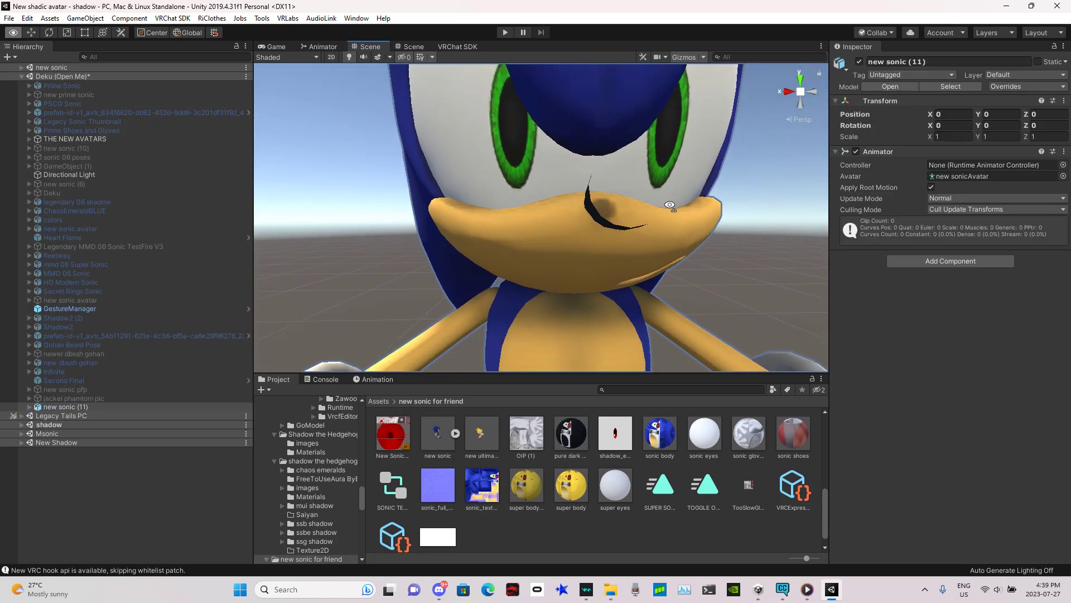
scroll(670, 206, "down", 10, "alt")
left_click(438, 441)
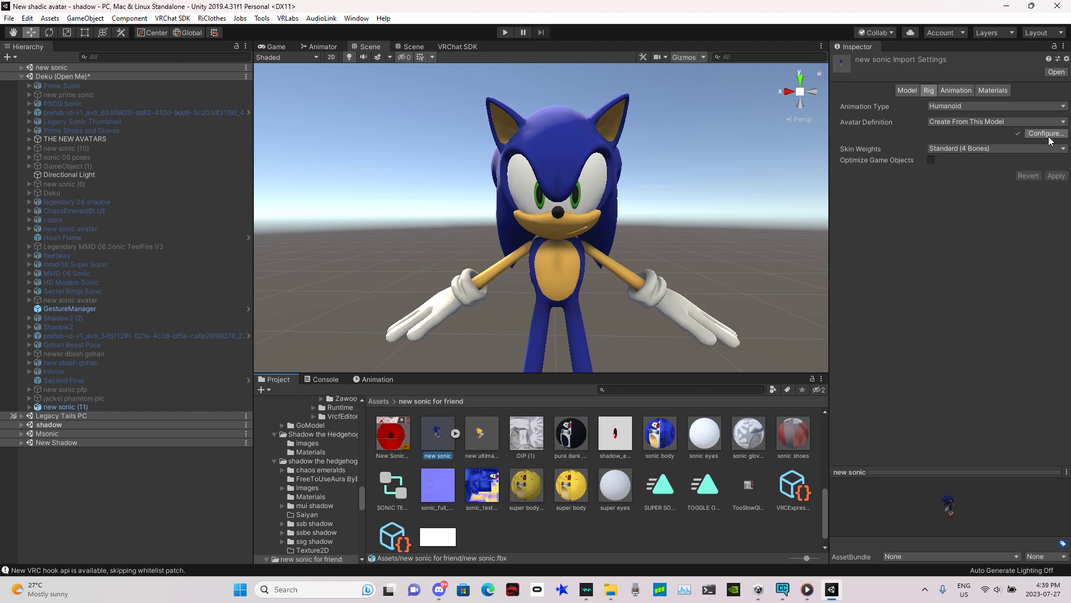
right_click_drag(785, 150, 784, 173)
key("s")
key("w")
key("s")
right_click_drag(712, 202, 696, 184)
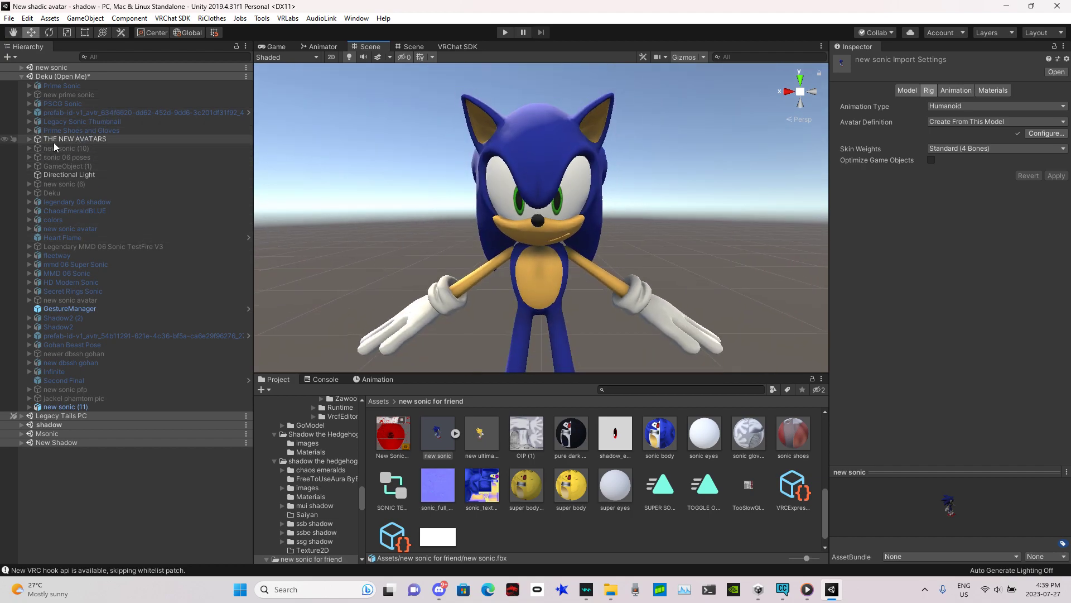
left_click(497, 168)
Step: Try adding a VRC Avatar Descriptor to 'new sonic (11)', then remove that component again
left_click(29, 407)
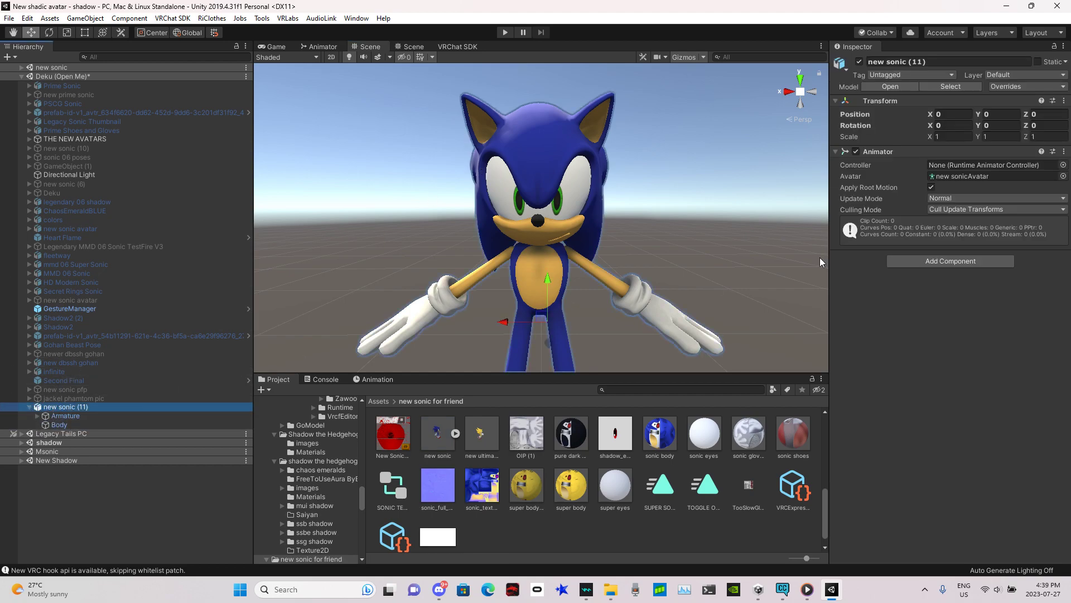
left_click(939, 265)
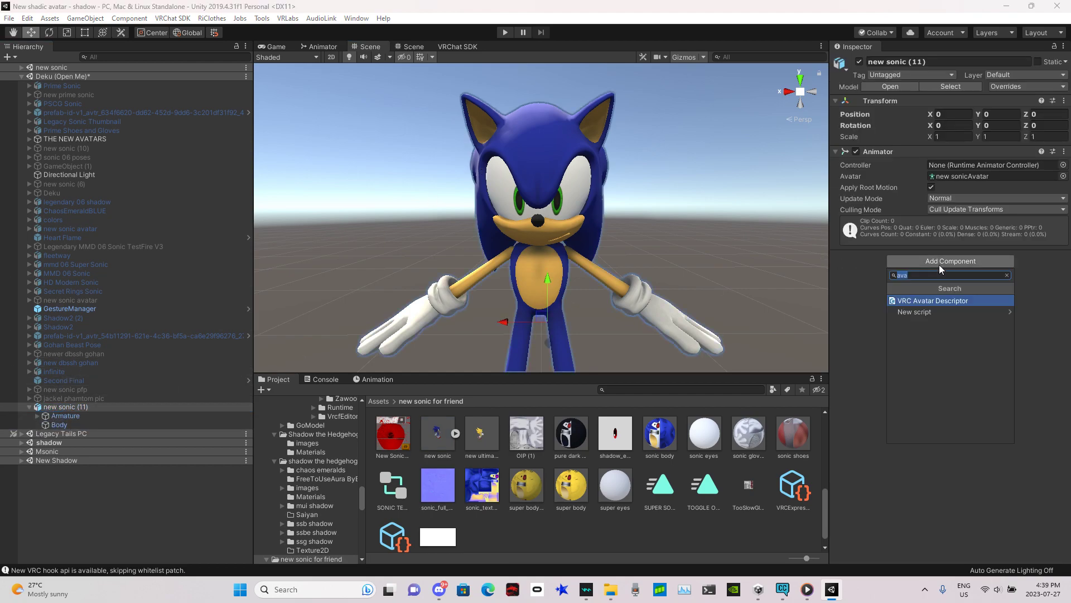
left_click(916, 300)
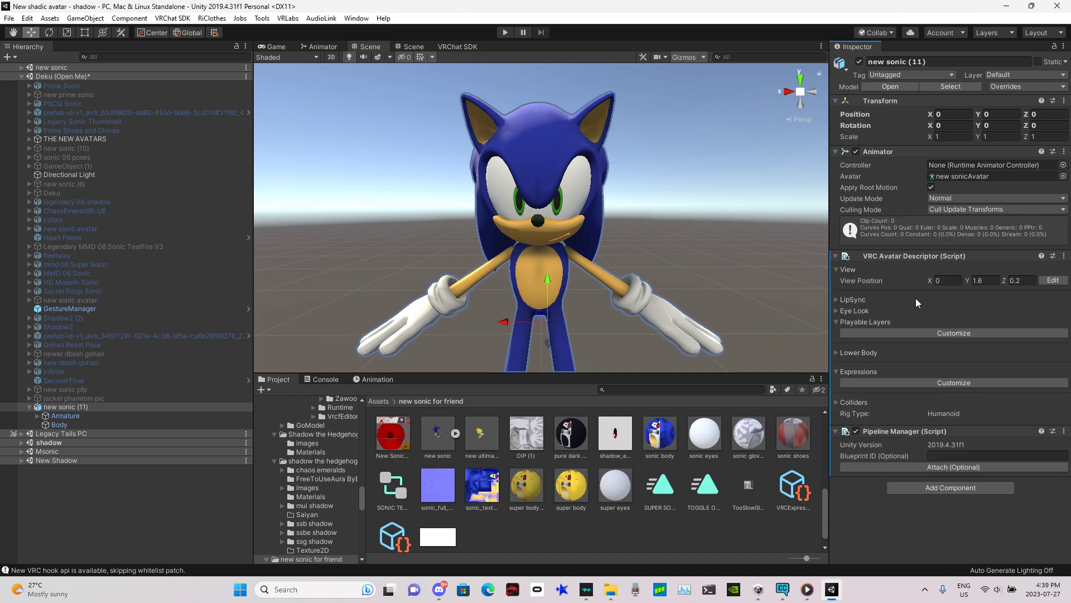
left_click(991, 280)
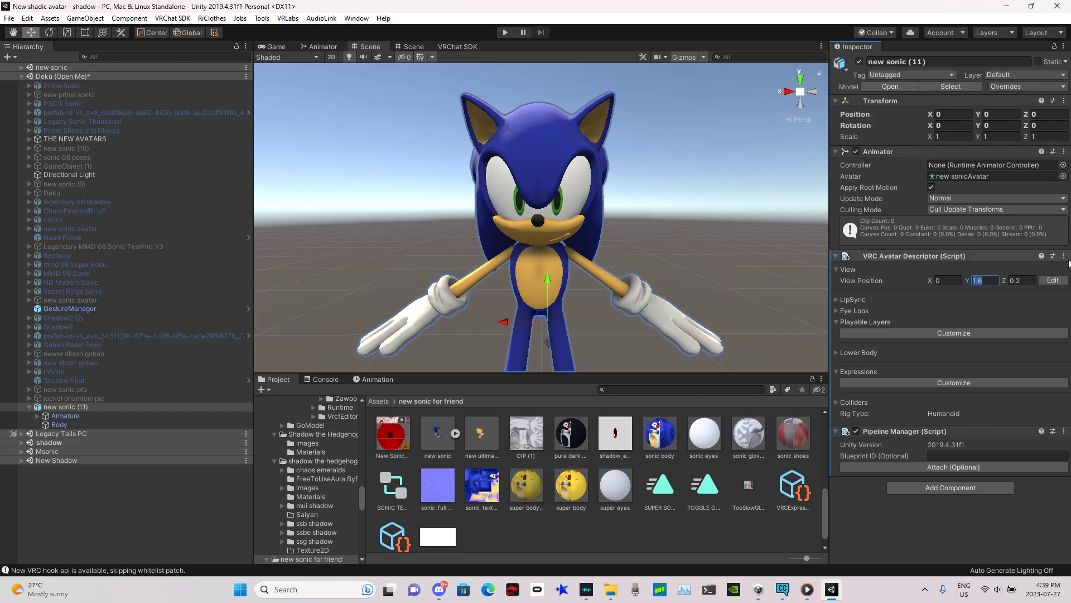
left_click(1060, 255)
left_click(1064, 255)
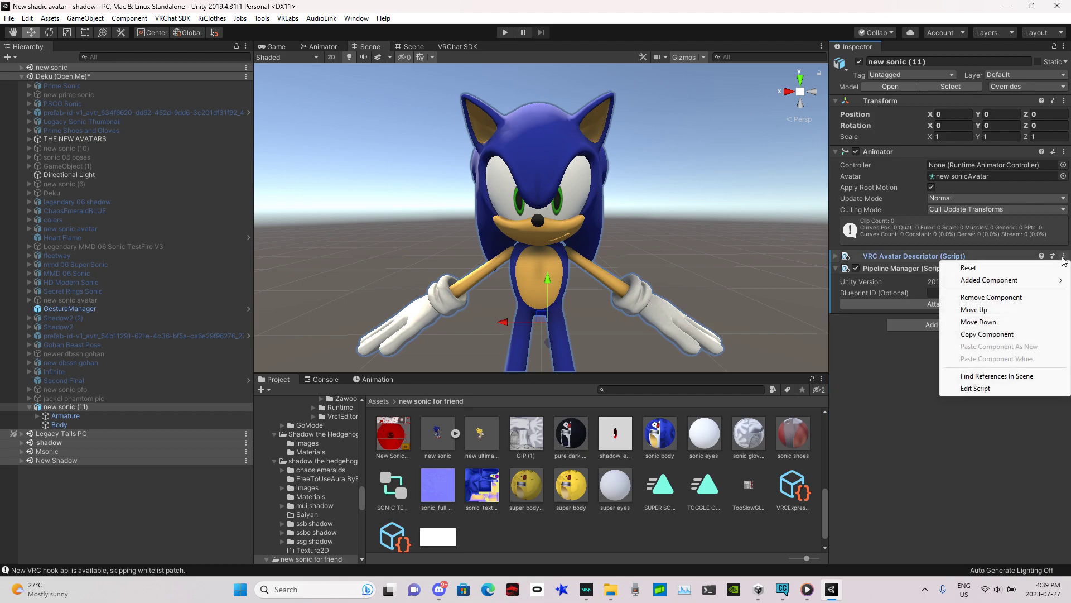
left_click(979, 297)
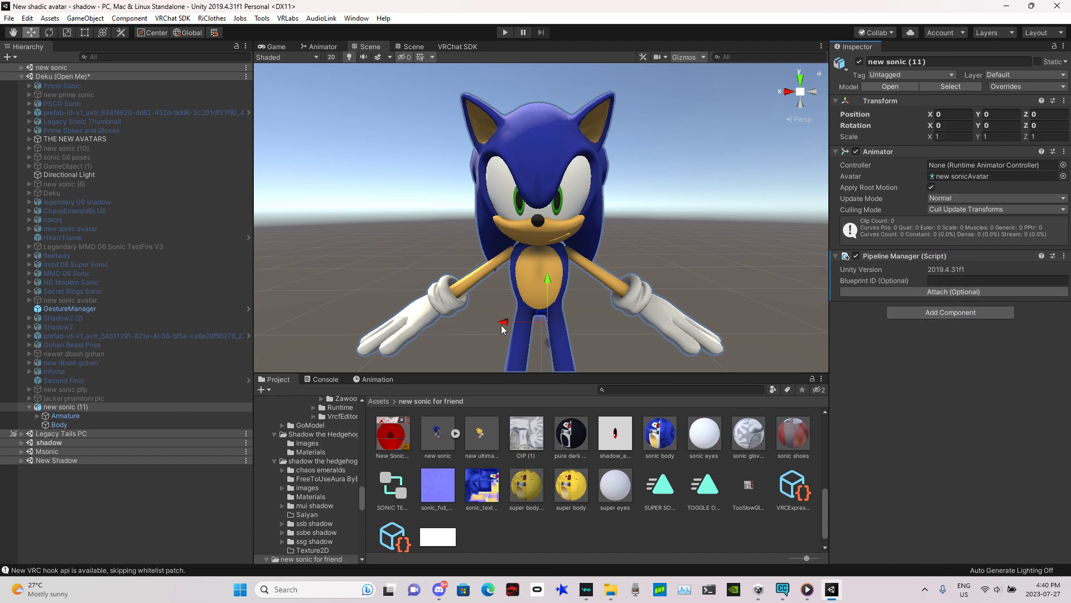
Step: Add a VRC Avatar Descriptor component to 'new sonic (11)' by searching components for 'ava'
left_click(936, 315)
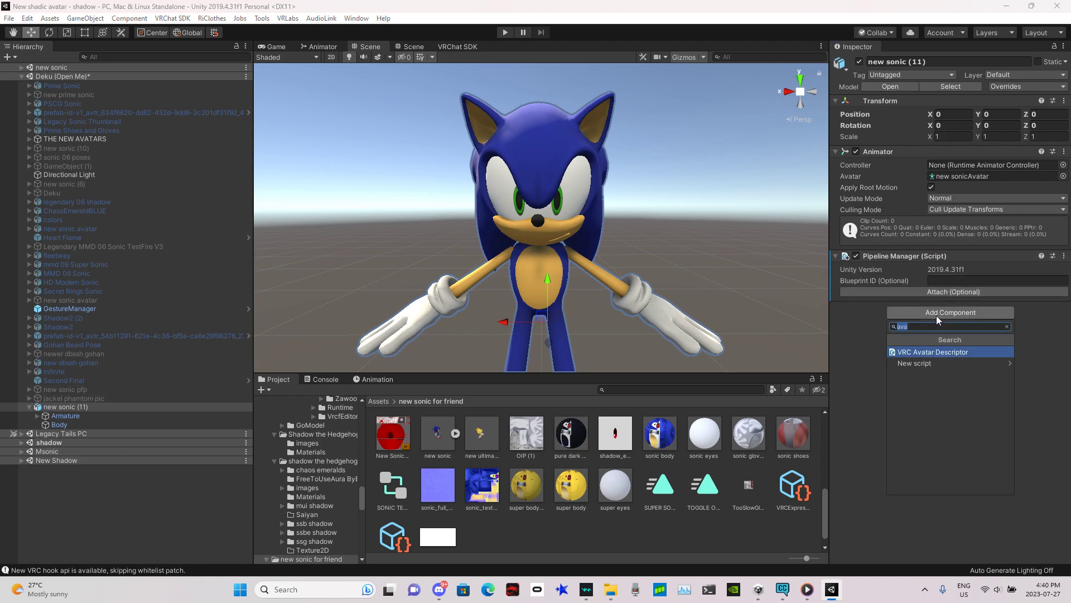
key("BackSpace")
type("vrc")
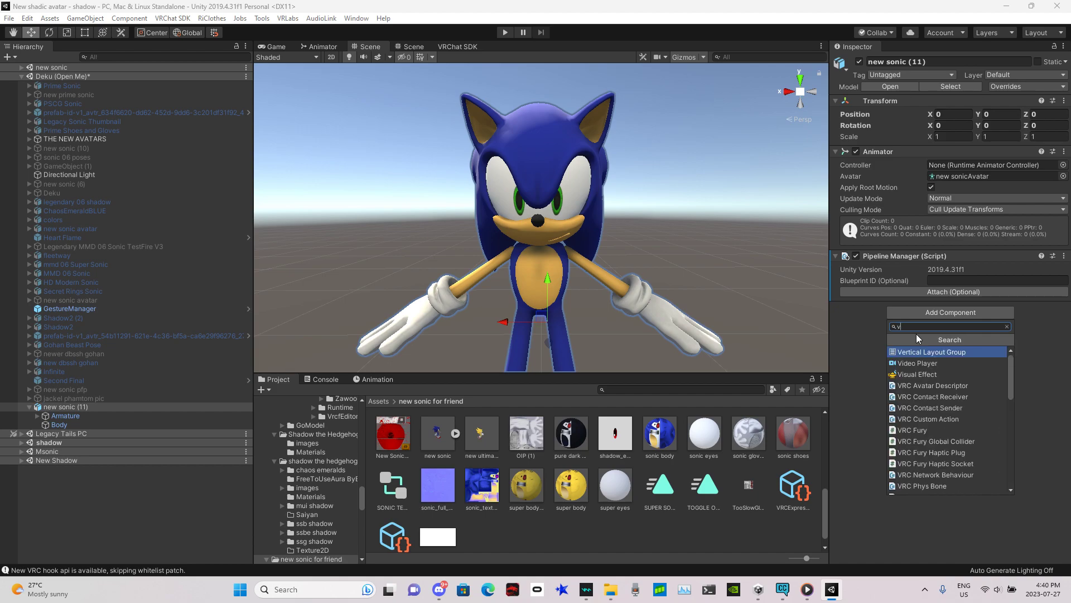
key("BackSpace")
key("BackSpace")
key("BackSpace")
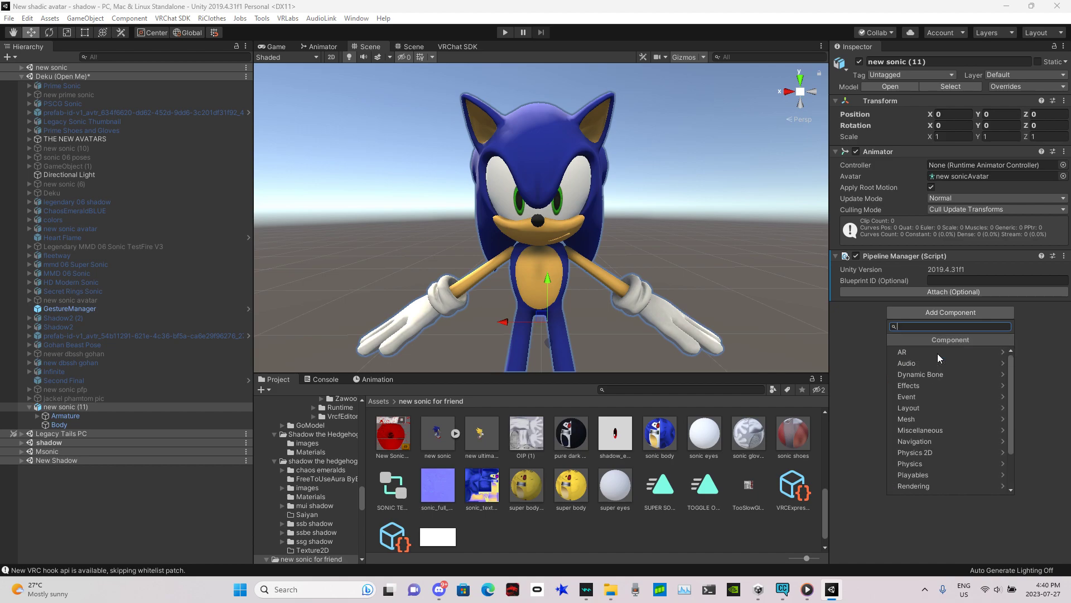
type("vaa")
key("BackSpace")
key("BackSpace")
key("BackSpace")
type("ava")
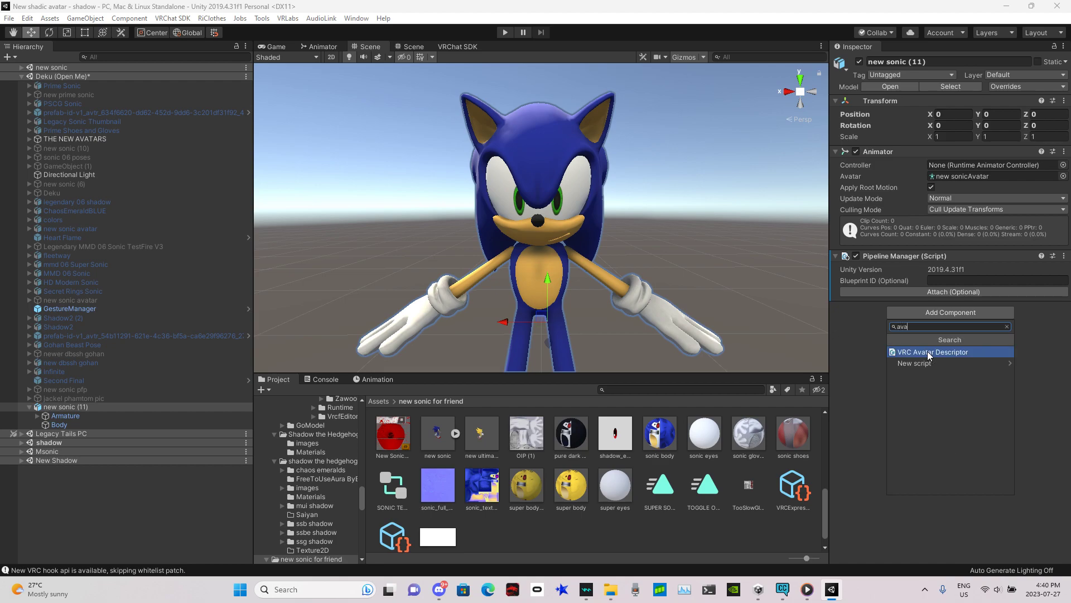
left_click(929, 353)
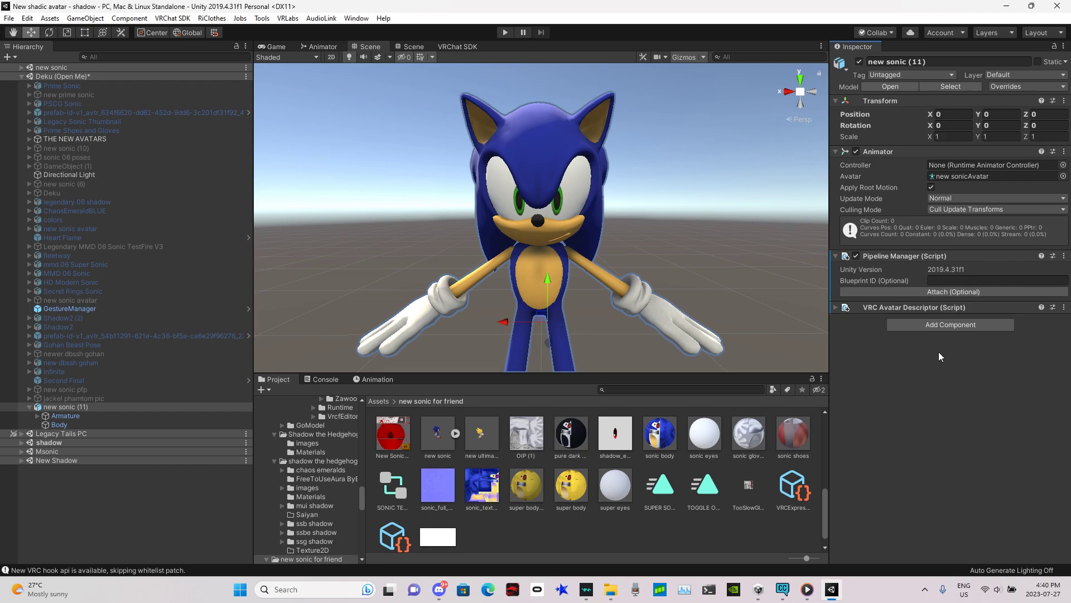
left_click(838, 308)
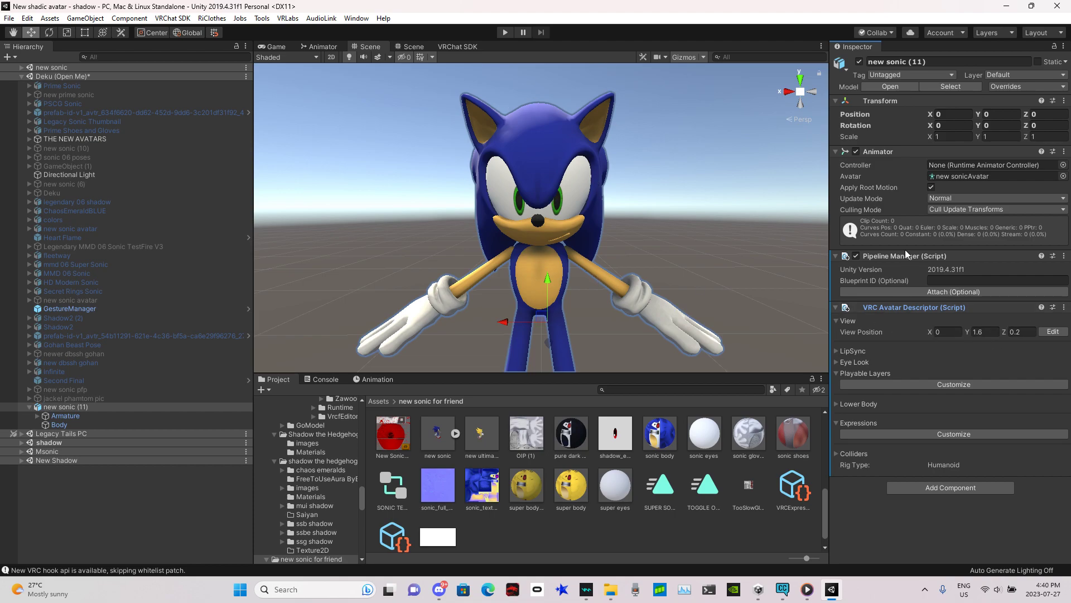
Step: Set the avatar descriptor's view position to Y 0.9 and Z 0.1
left_click(985, 332)
type("0.9")
left_click(1029, 332)
type("0.1")
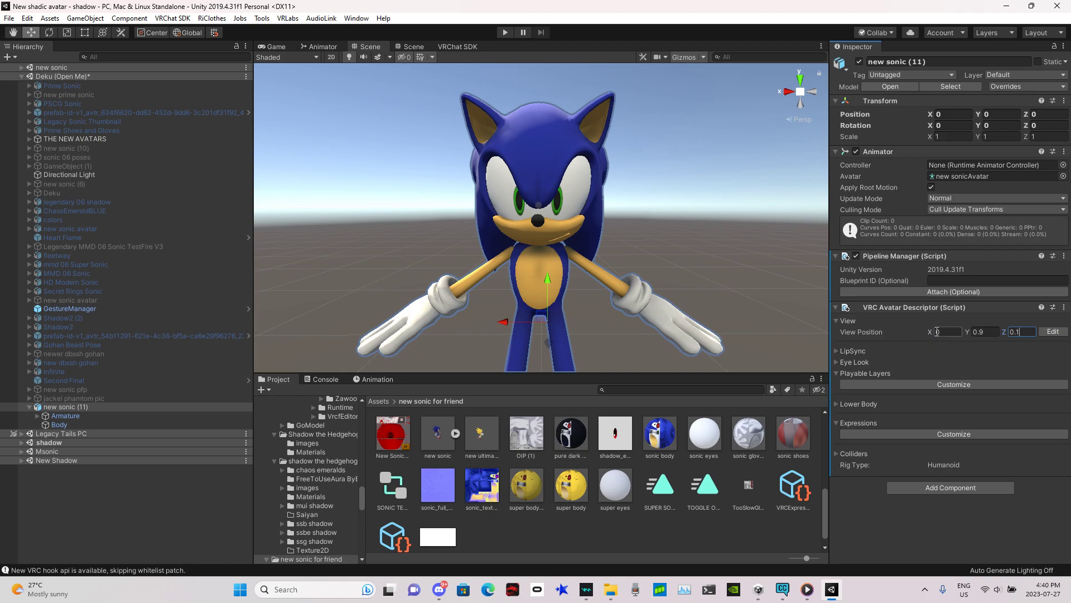
Step: Auto-detect the descriptor's lip sync and enable customizing of the playable layers
left_click(846, 351)
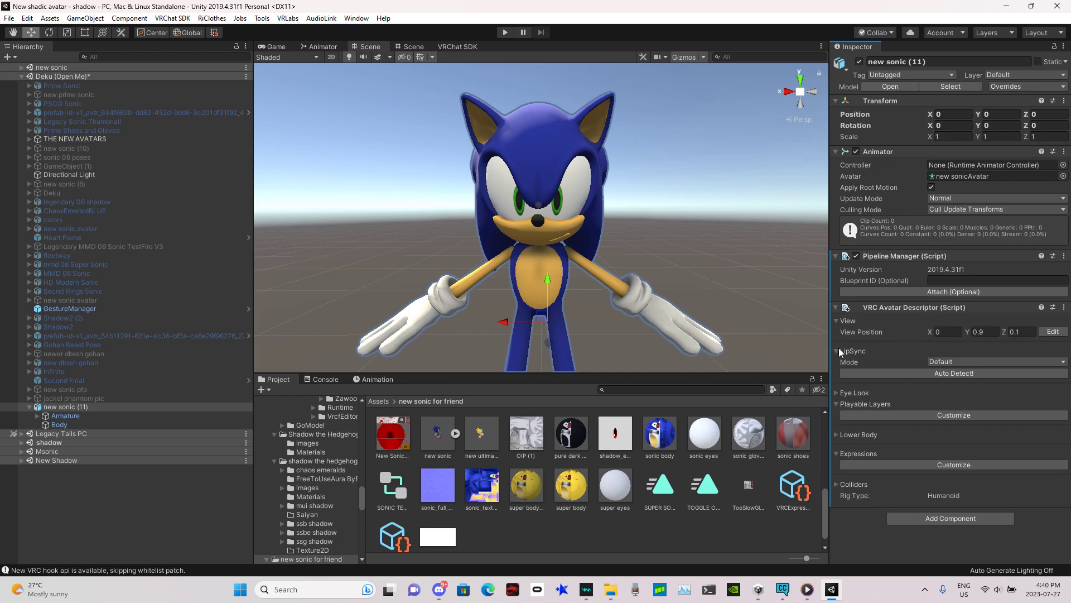
left_click(900, 373)
left_click(840, 351)
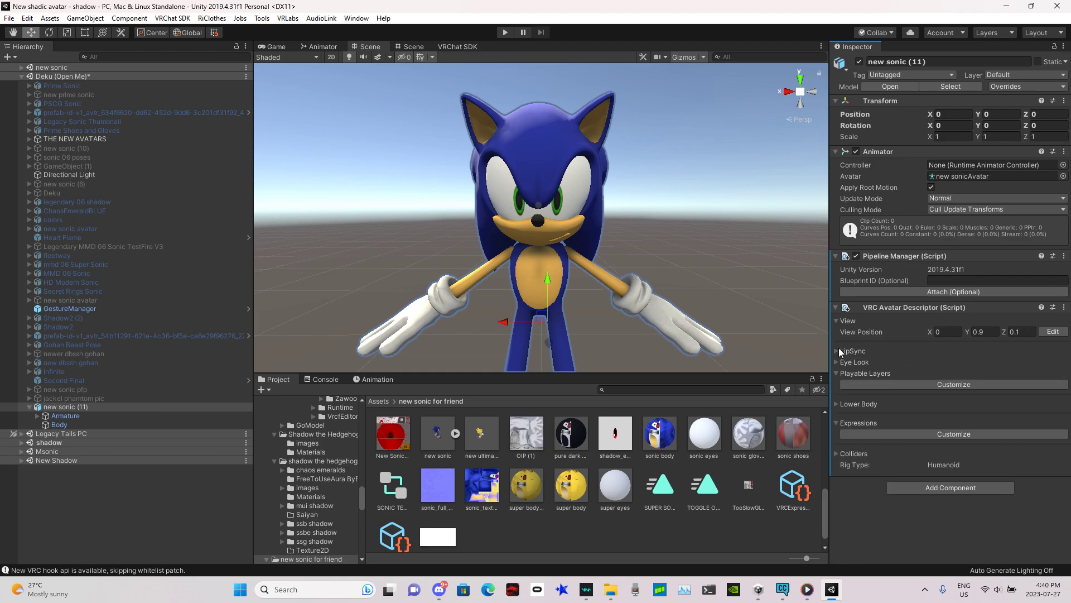
left_click(890, 384)
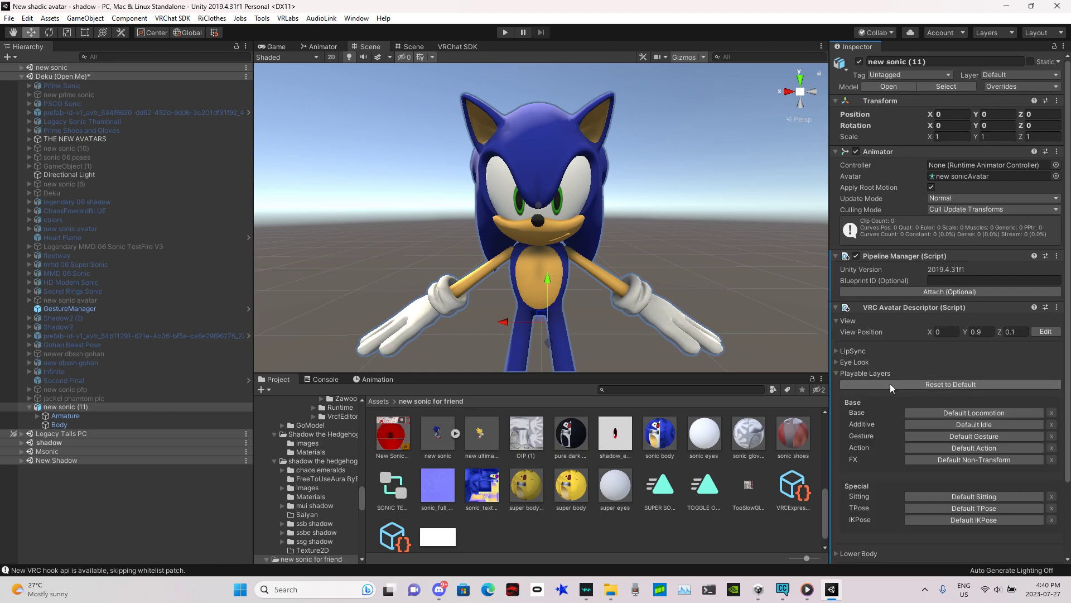
Step: Create a new Animator Controller named 'fx' in the 'new sonic for friend' folder
right_click(515, 524)
mouse_move(575, 225)
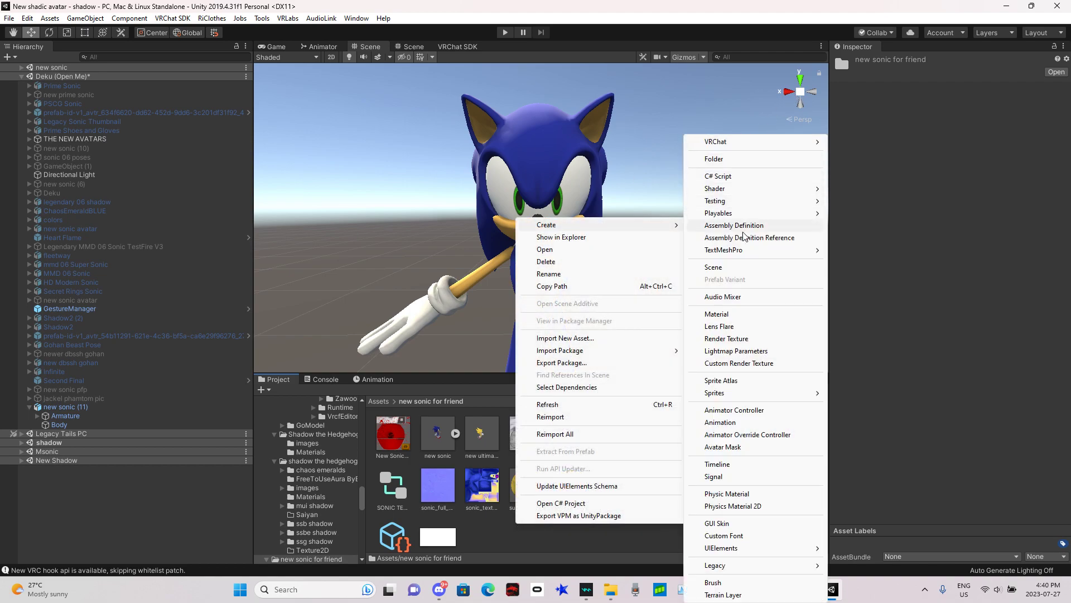
left_click(734, 411)
key("BackSpace")
type("fx")
key("Return")
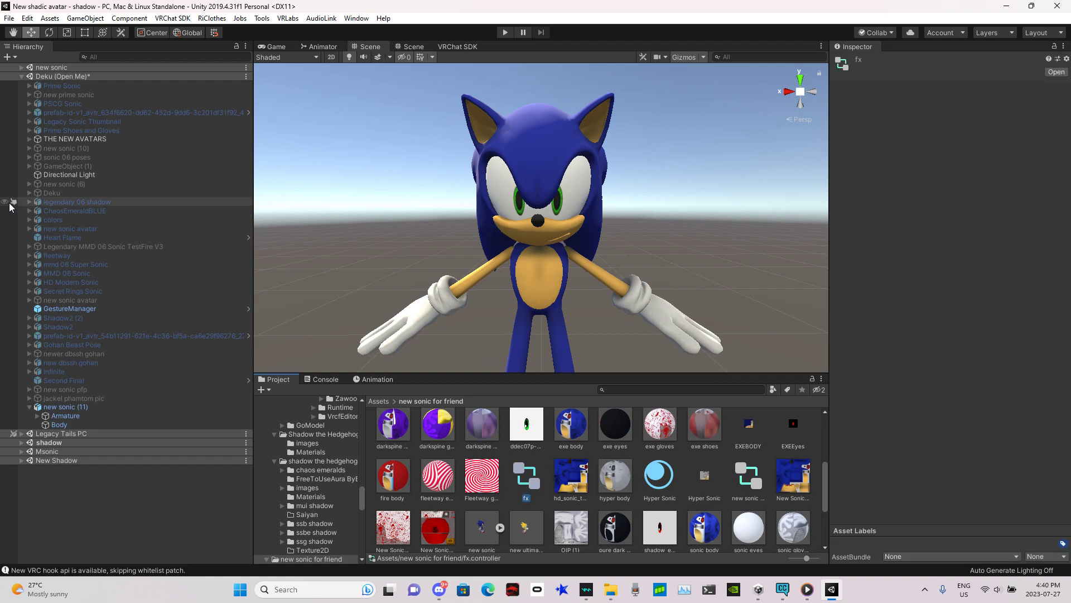
Step: Assign the 'fx' animator controller to the FX playable layer of new sonic (11)'s avatar descriptor
left_click(66, 406)
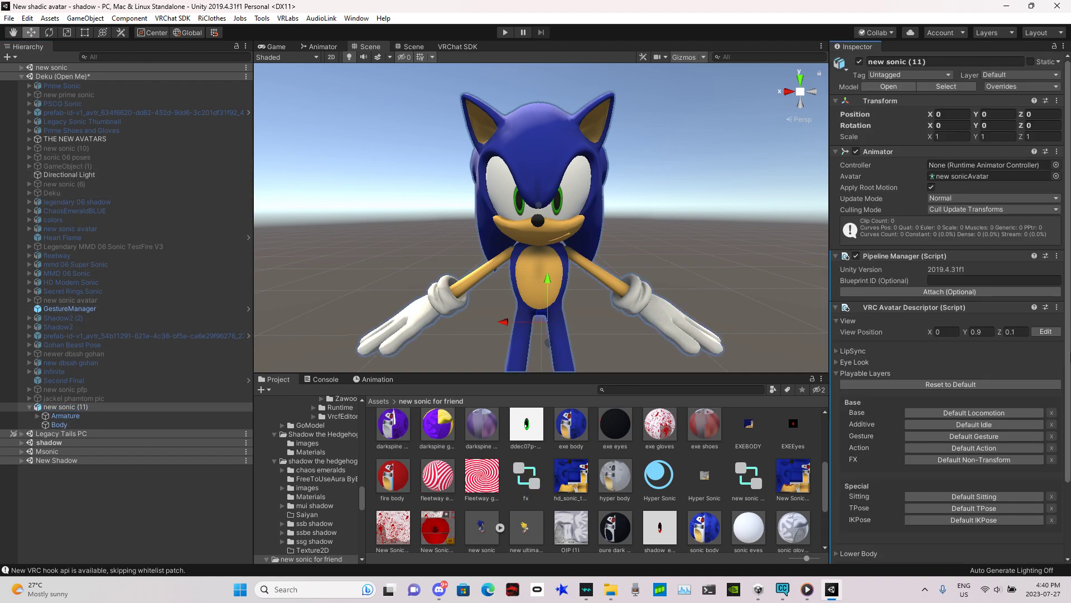
scroll(918, 368, "down", 3)
left_click(919, 372)
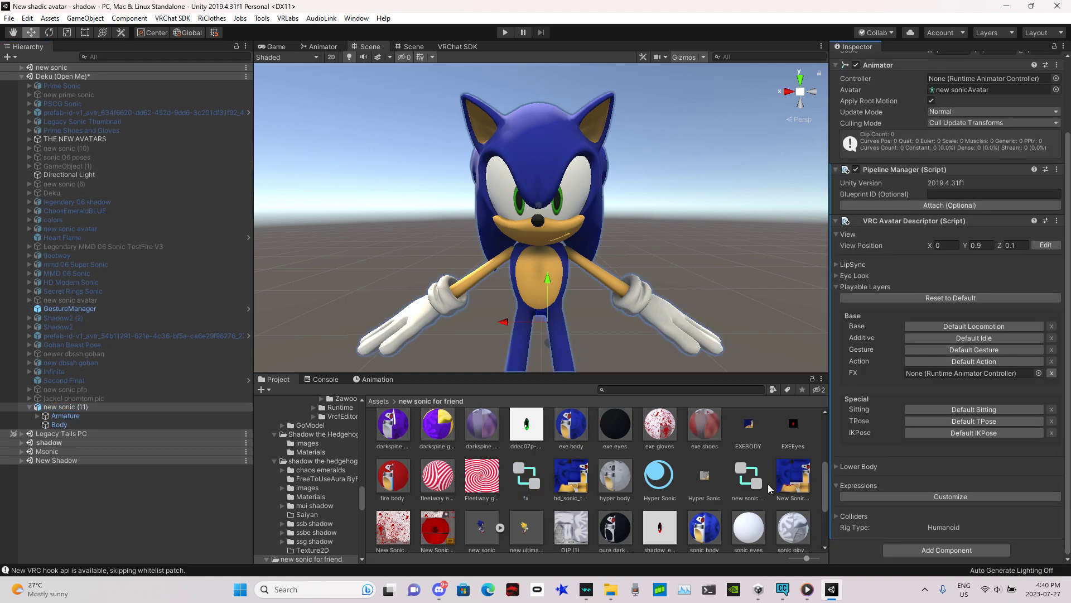
mouse_move(822, 473)
left_mouse_down()
mouse_move(822, 514)
mouse_move(819, 435)
mouse_move(815, 468)
left_mouse_up()
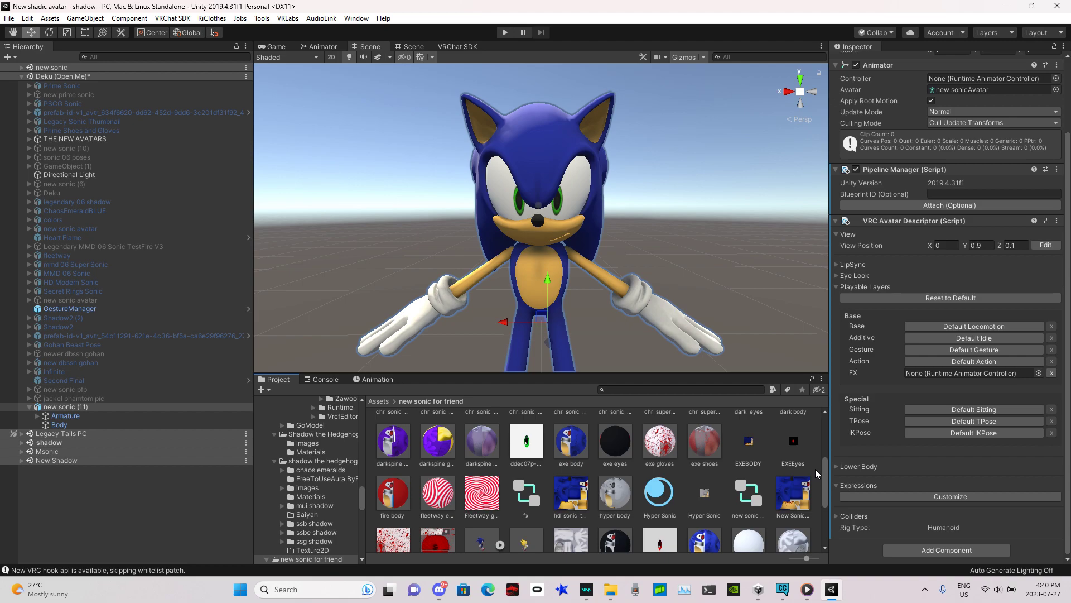
left_click_drag(526, 495, 938, 378)
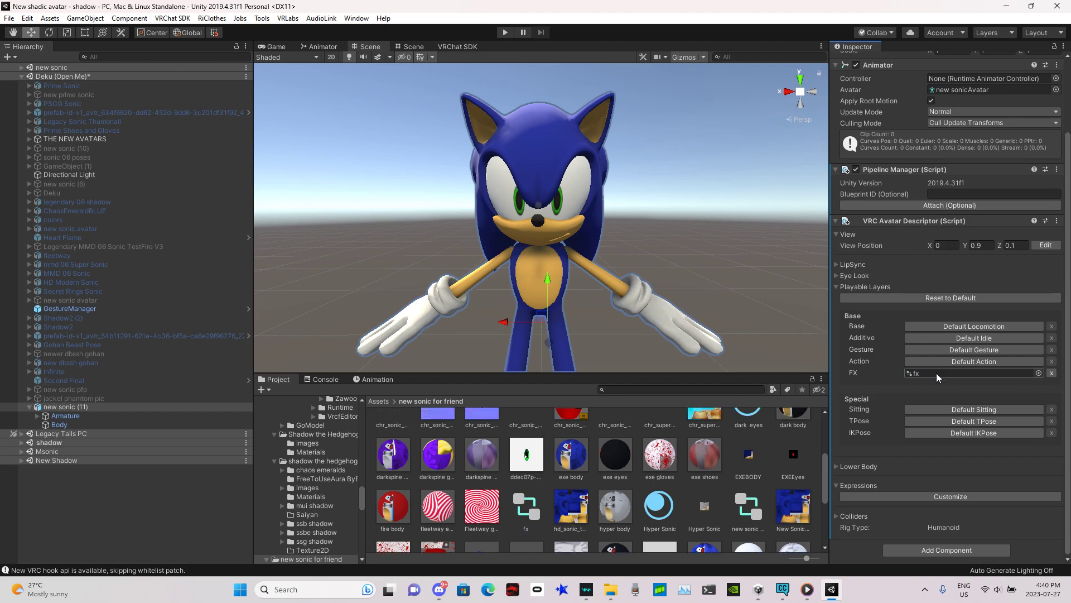
Step: Create a folder named 'h78sifhcsihflics' inside 'new sonic for friend' and open it
scroll(822, 489, "up", 3)
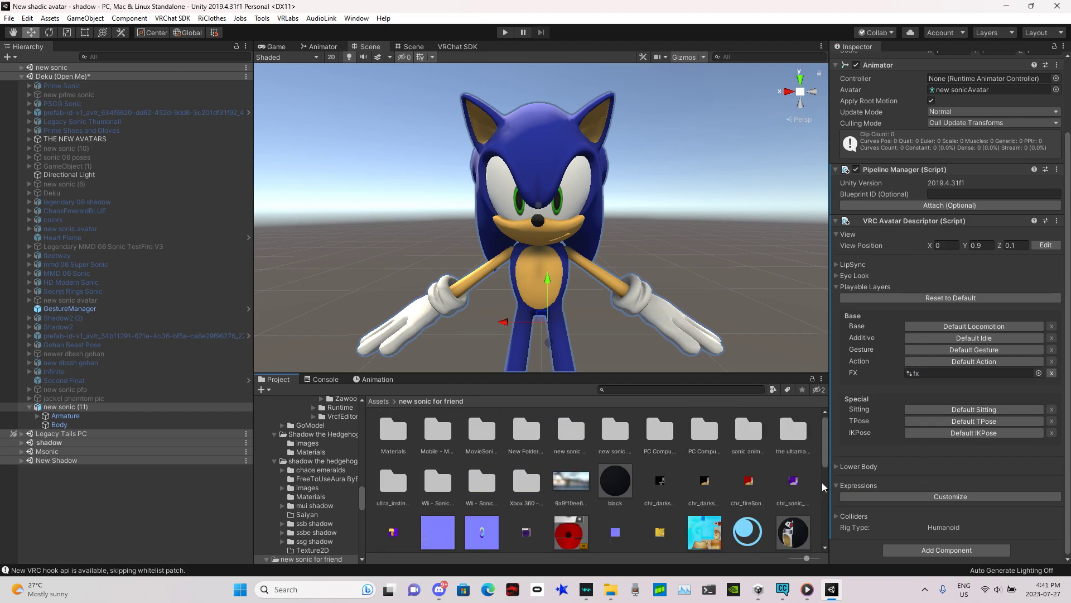
right_click(673, 480)
mouse_move(727, 183)
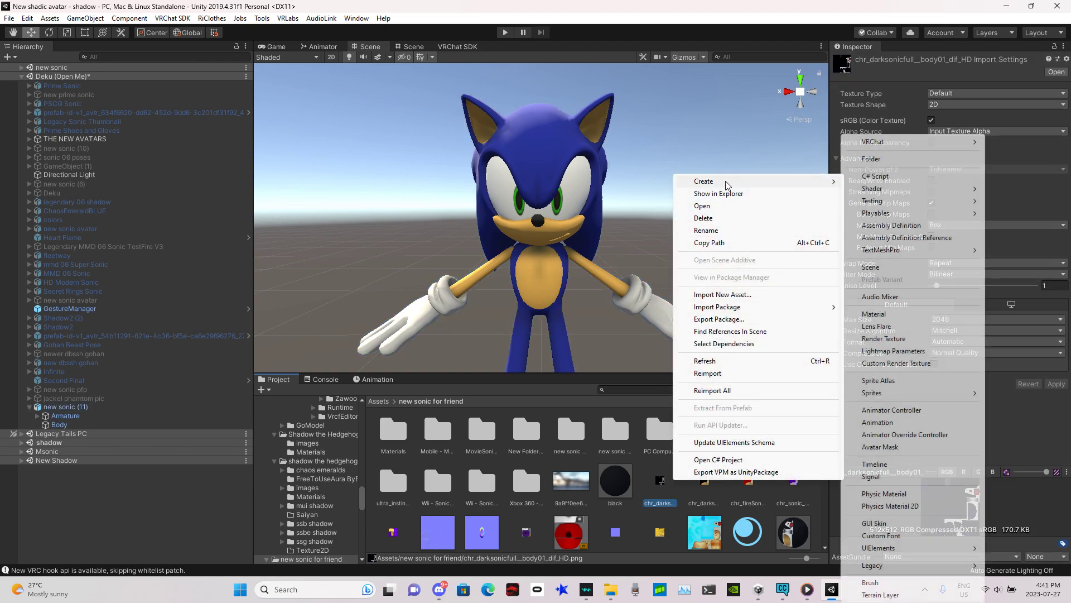
left_click(891, 160)
type("h78sifhcsihflics")
key("Return")
double_click(392, 447)
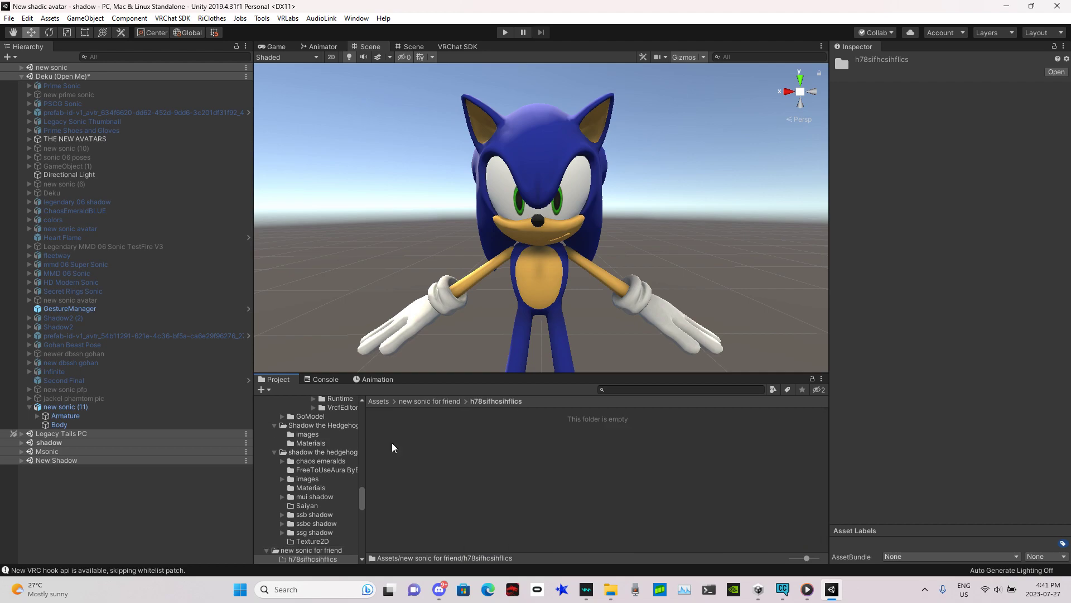
Step: Enable customizing of the avatar descriptor's expressions for new sonic (11)
right_click(507, 466)
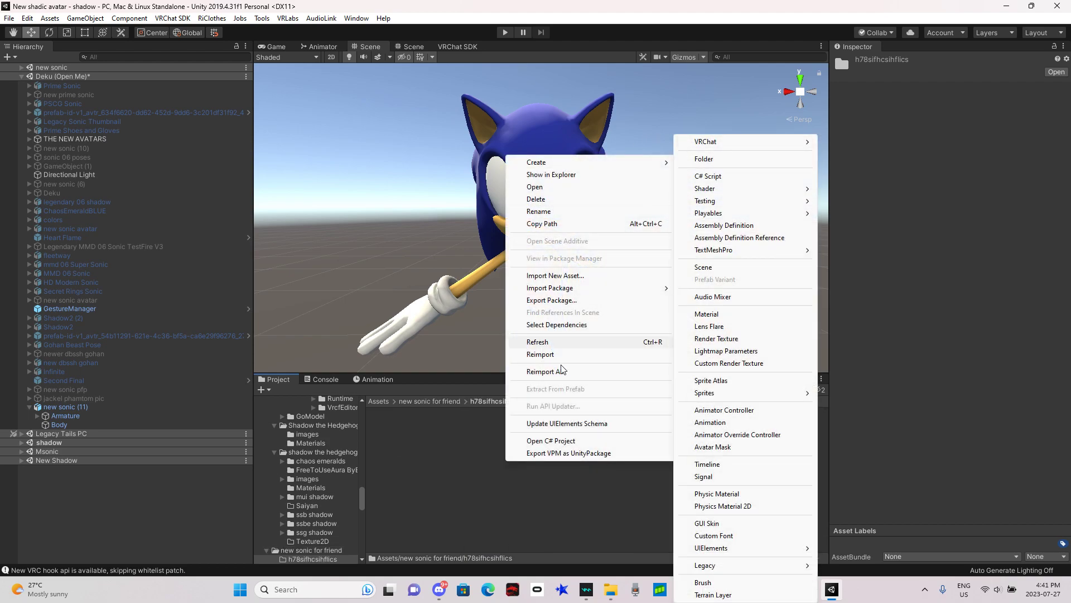
left_click(448, 515)
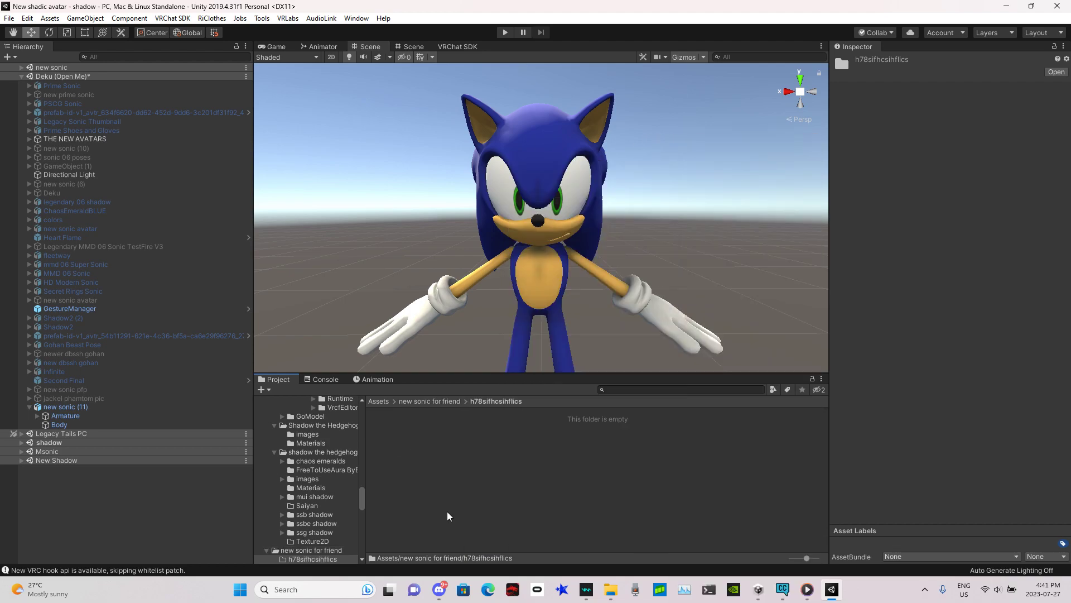
left_click(92, 407)
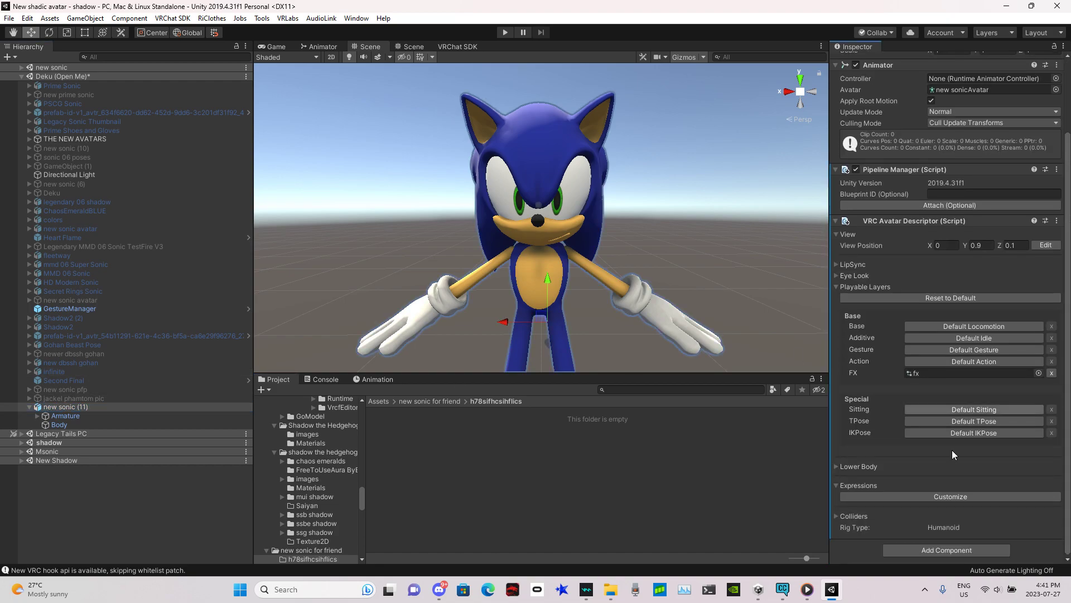
left_click(902, 494)
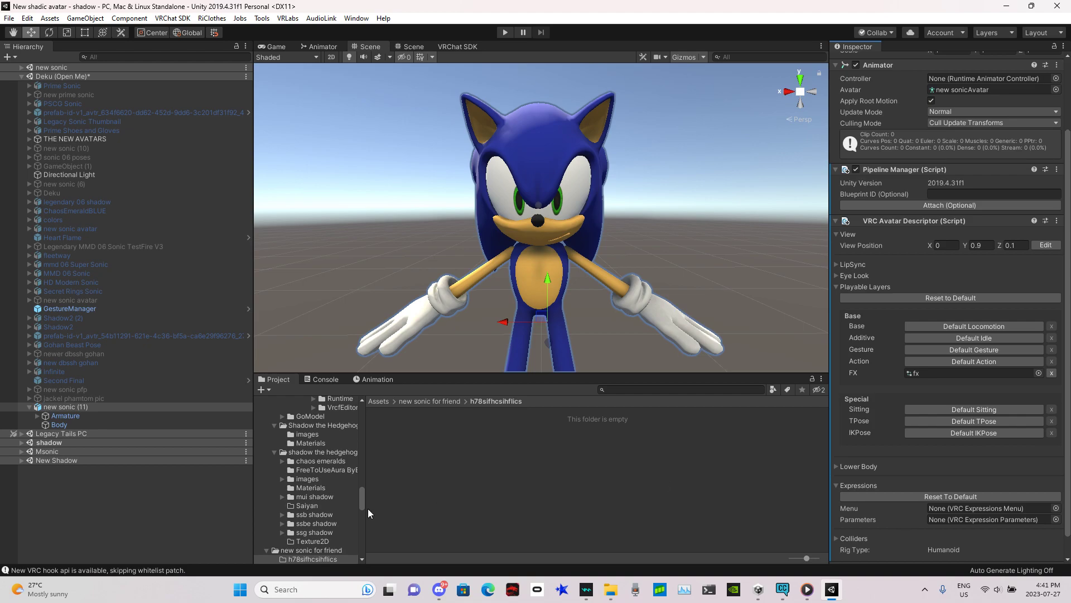
Step: Create a VRChat Expressions Menu asset in the new folder
right_click(445, 475)
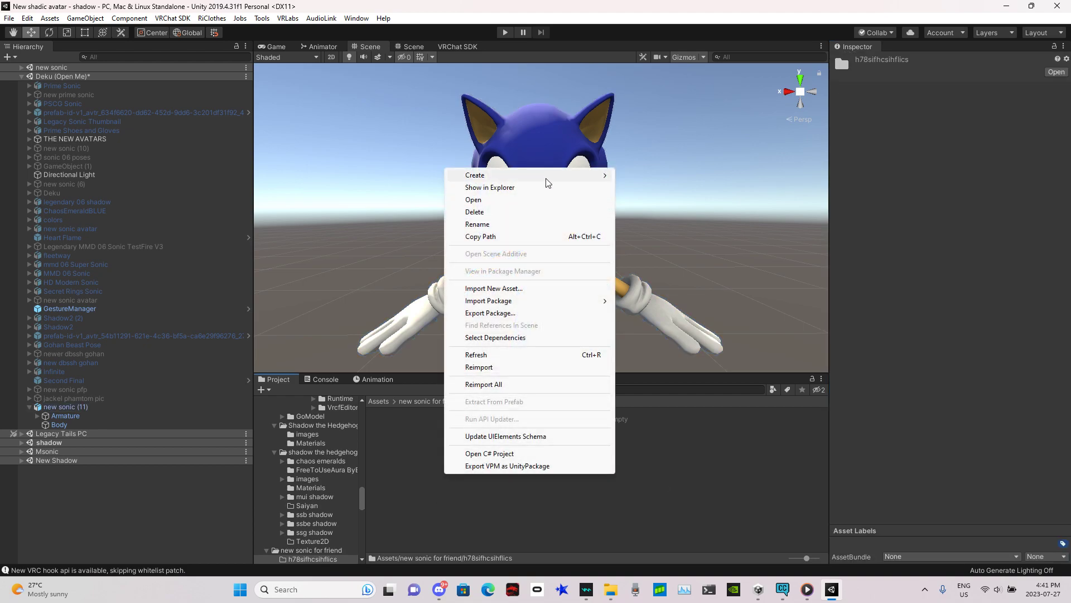
mouse_move(544, 183)
mouse_move(690, 146)
mouse_move(818, 146)
left_click(874, 153)
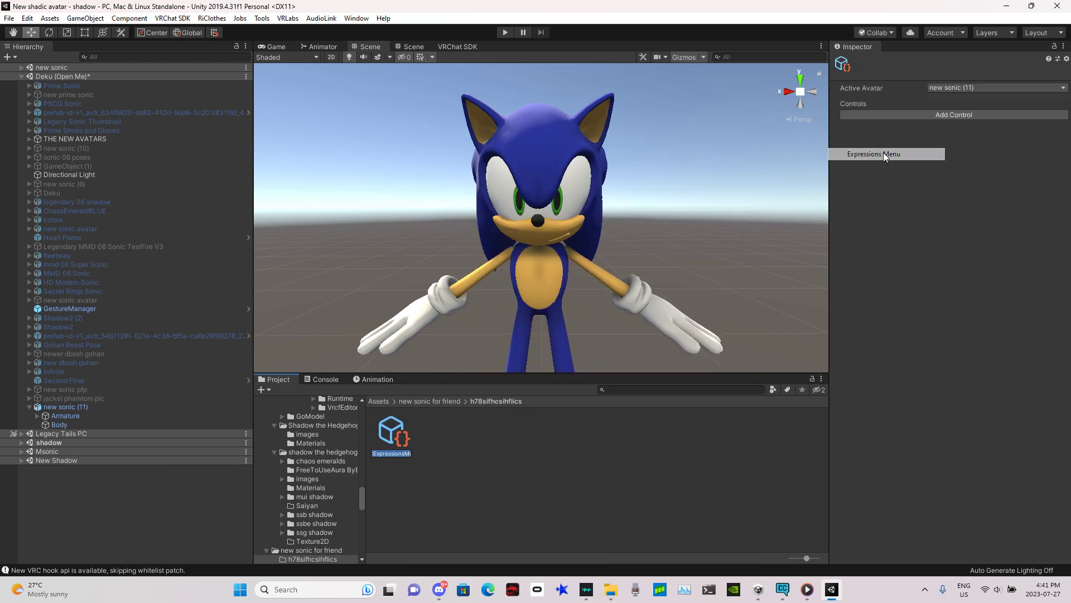
Step: Create a VRChat Expression Parameters asset in the same folder
right_click(501, 420)
mouse_move(552, 121)
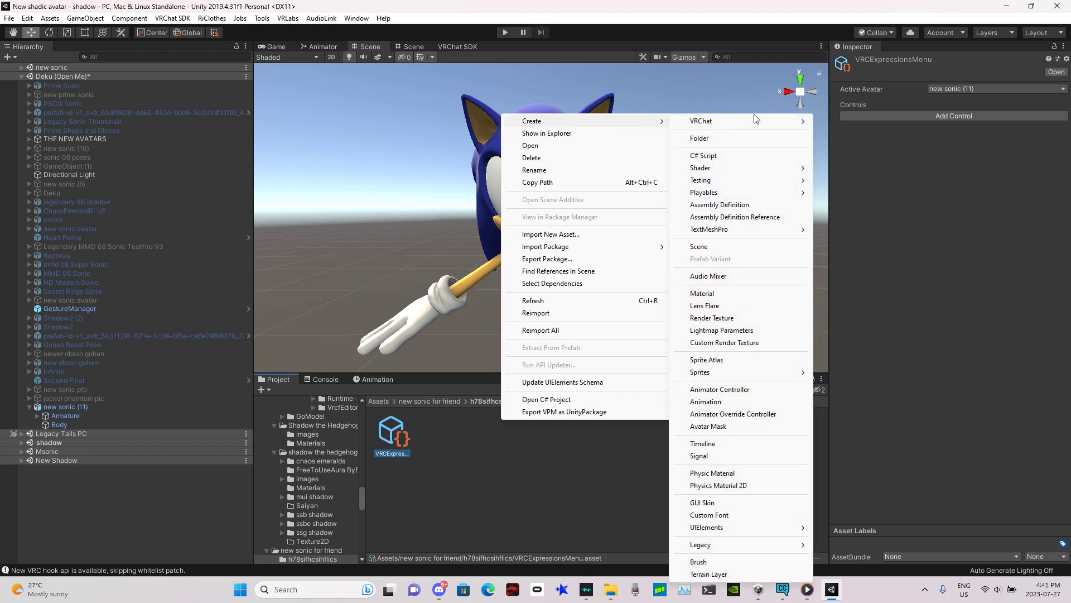
mouse_move(726, 121)
mouse_move(873, 124)
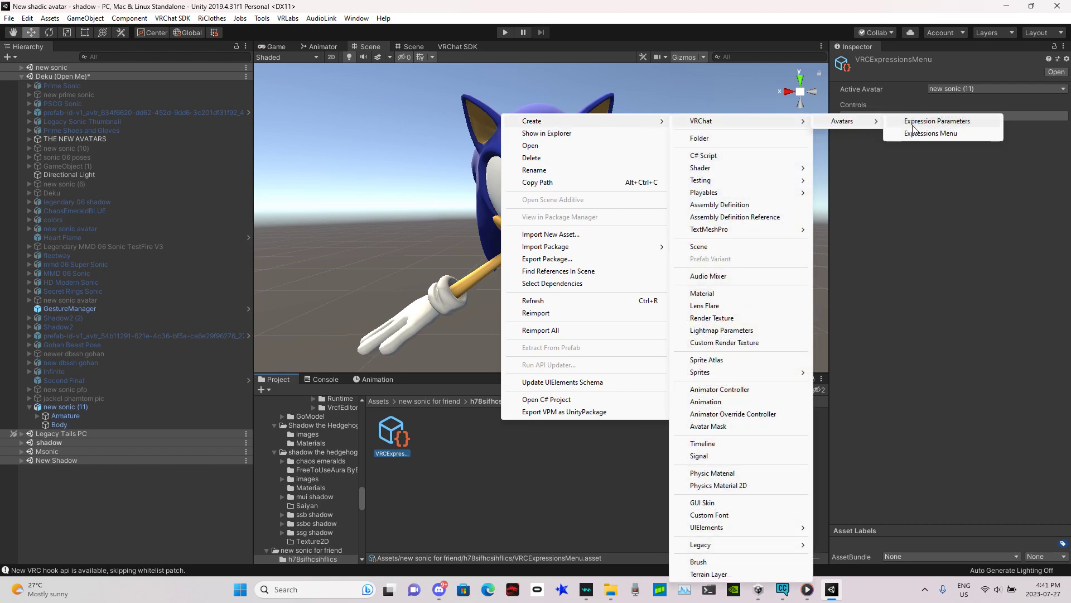
left_click(943, 124)
Step: Assign the new expressions menu and expression parameters assets to the avatar descriptor's Menu and Parameters slots
left_click(35, 410)
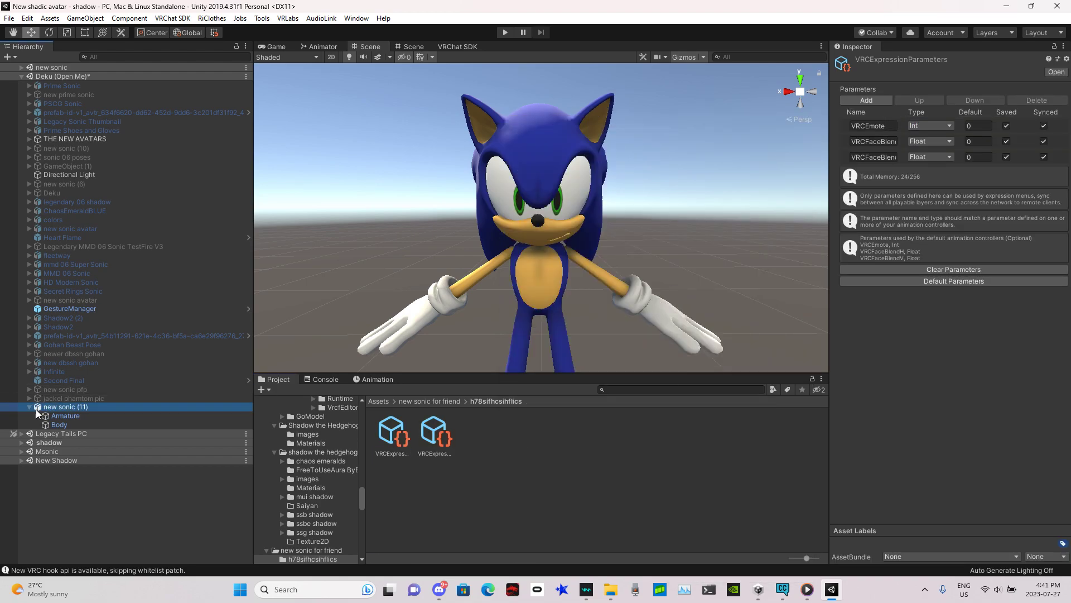
left_click_drag(1070, 380, 1035, 583)
left_click_drag(441, 436, 988, 485)
left_click_drag(393, 430, 963, 496)
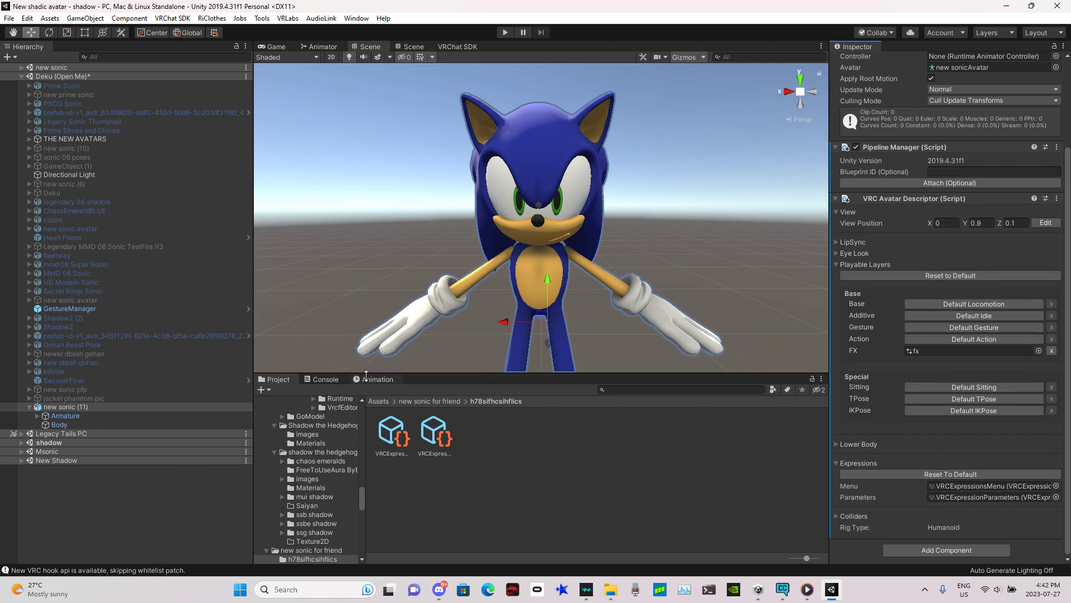
Step: Create a new animation clip named 'super sonic test on' for new sonic (11) in the new folder
left_click(378, 379)
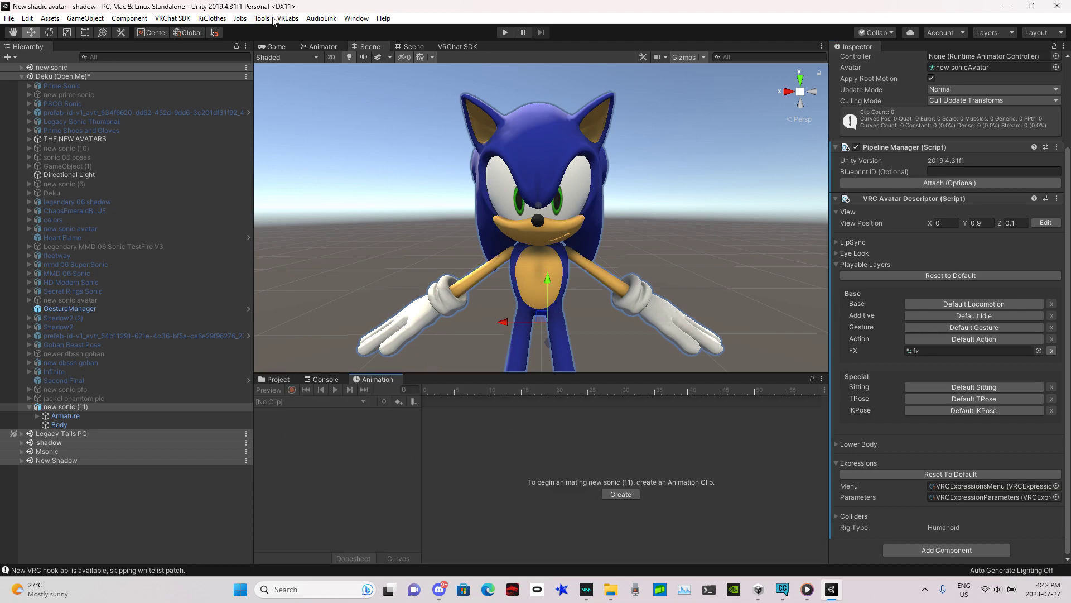
left_click(356, 18)
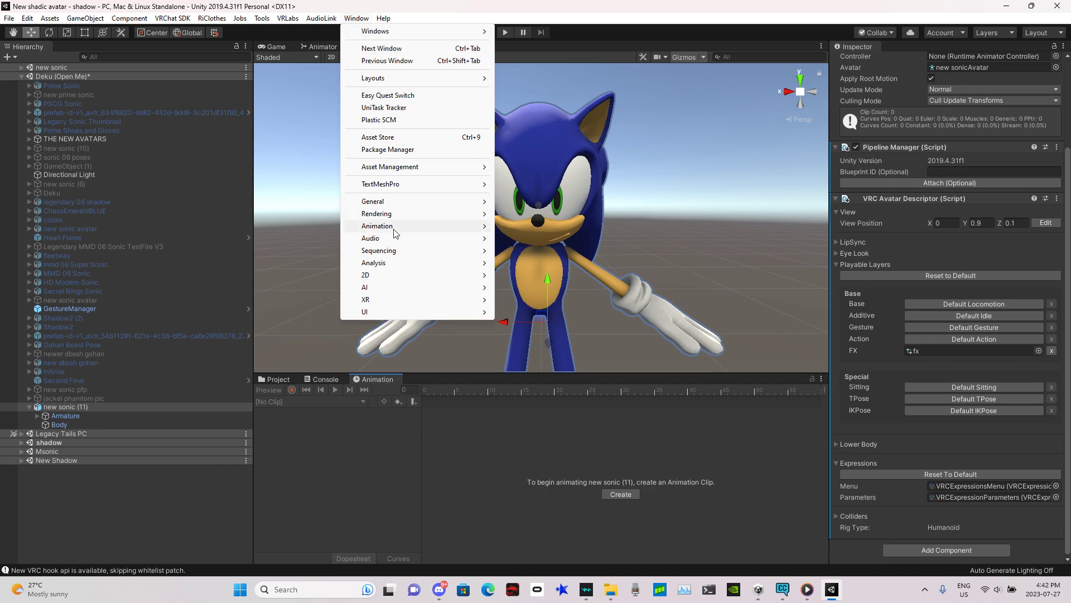
mouse_move(392, 224)
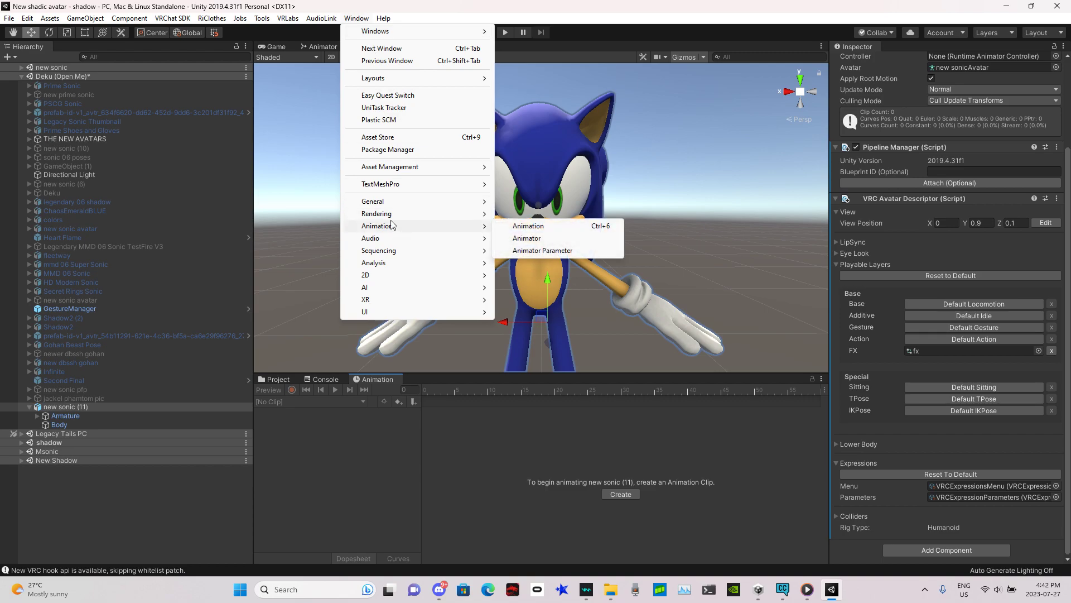
left_click(556, 227)
left_click(621, 494)
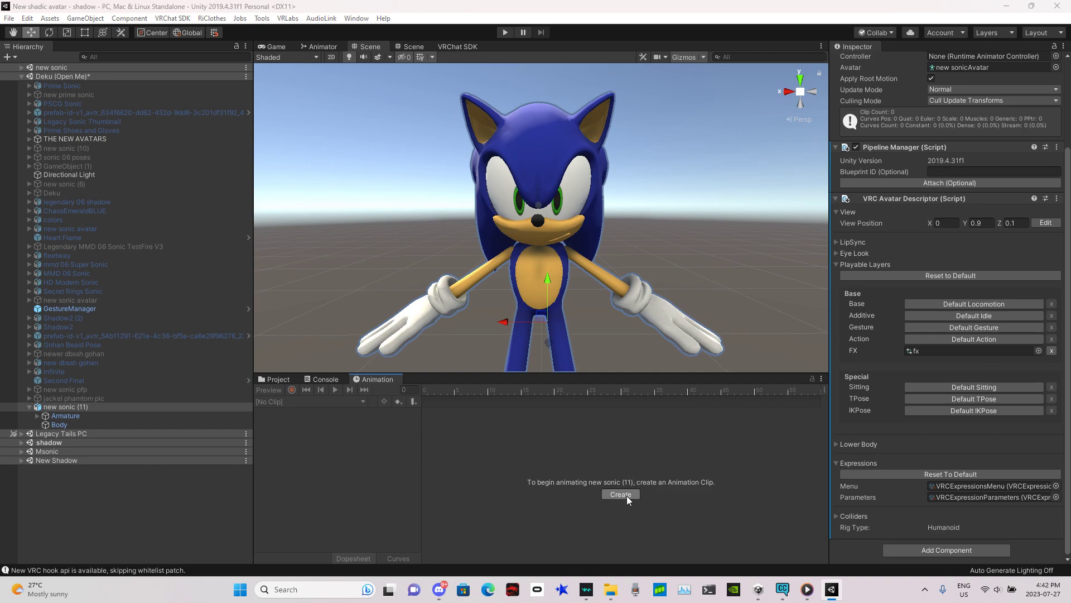
key("BackSpace")
type("super son")
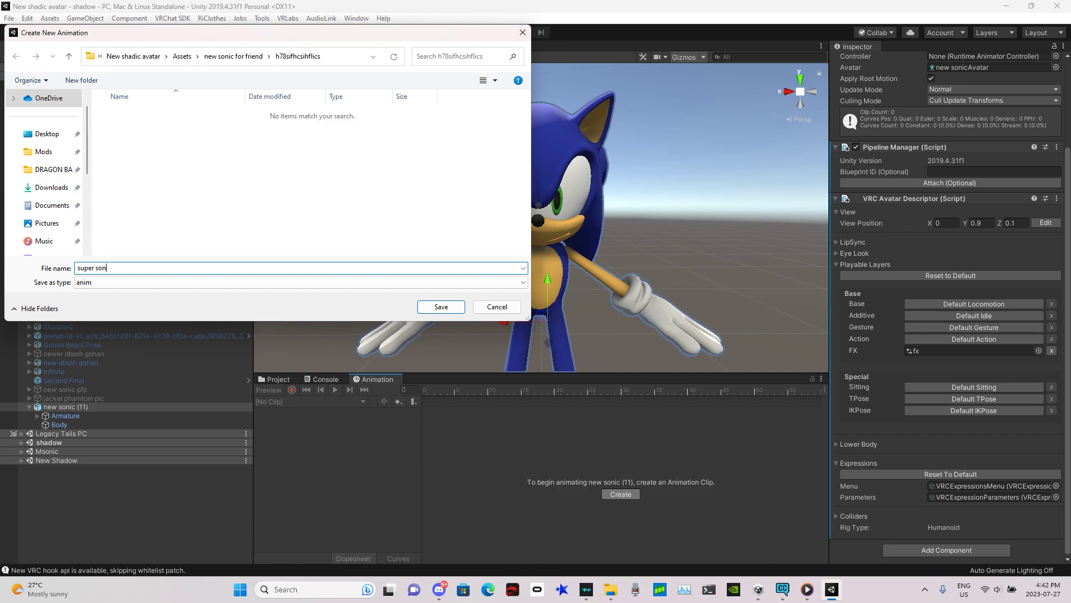
type("iv test on")
key("Return")
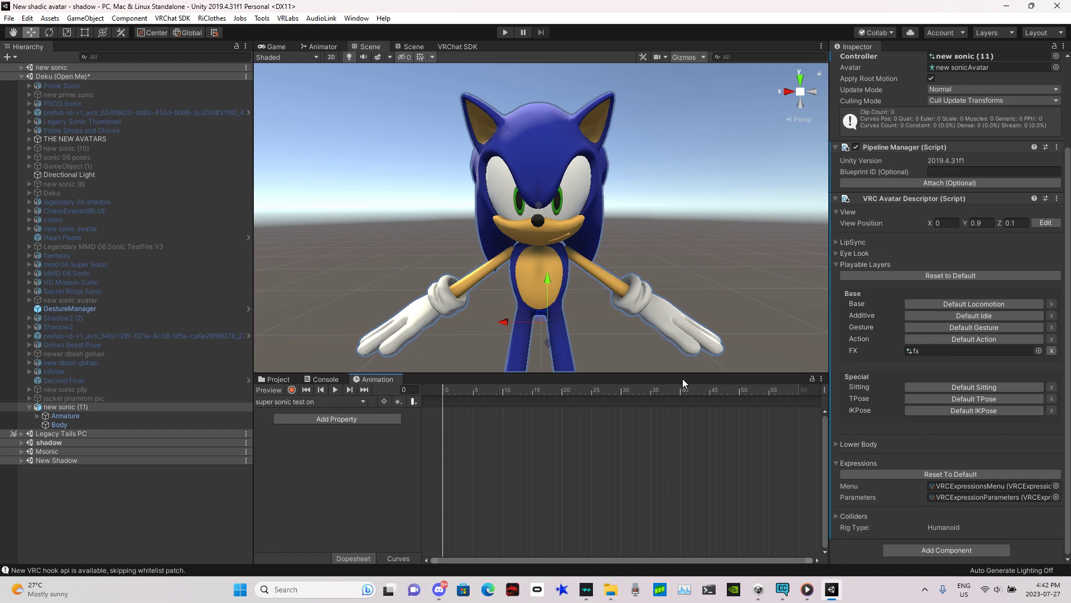
Step: Start keyframe recording and set the Body mesh's 'super quils' blend shape to 100
left_click(292, 390)
left_click_drag(521, 221, 523, 270, "alt")
key("s")
right_click_drag(523, 271, 543, 220)
key("w")
key("s")
scroll(544, 221, "down", 3)
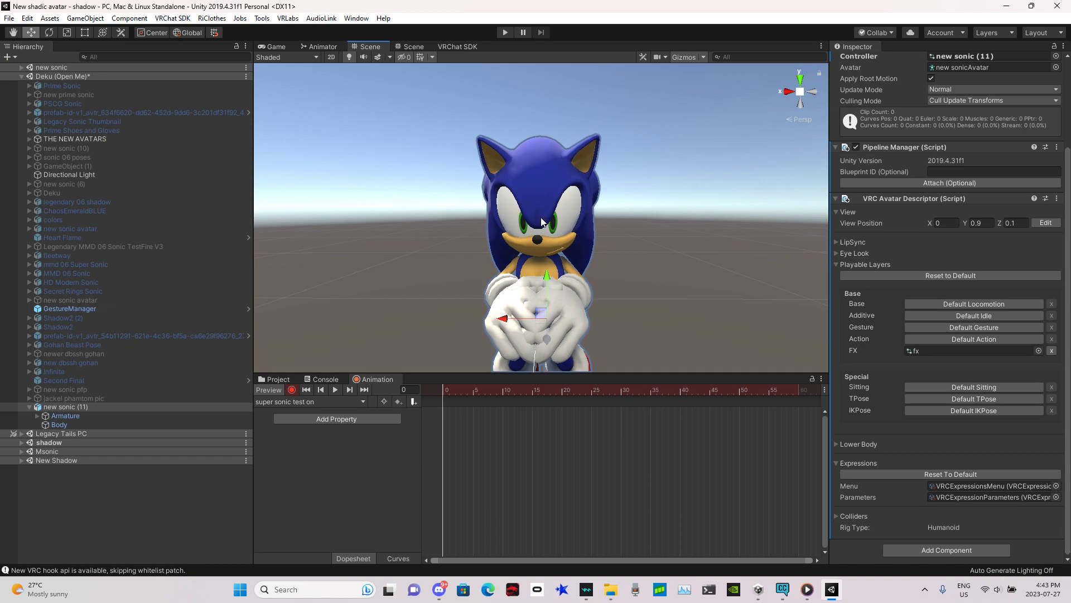
left_click(541, 222)
left_click(542, 222)
left_click(542, 224)
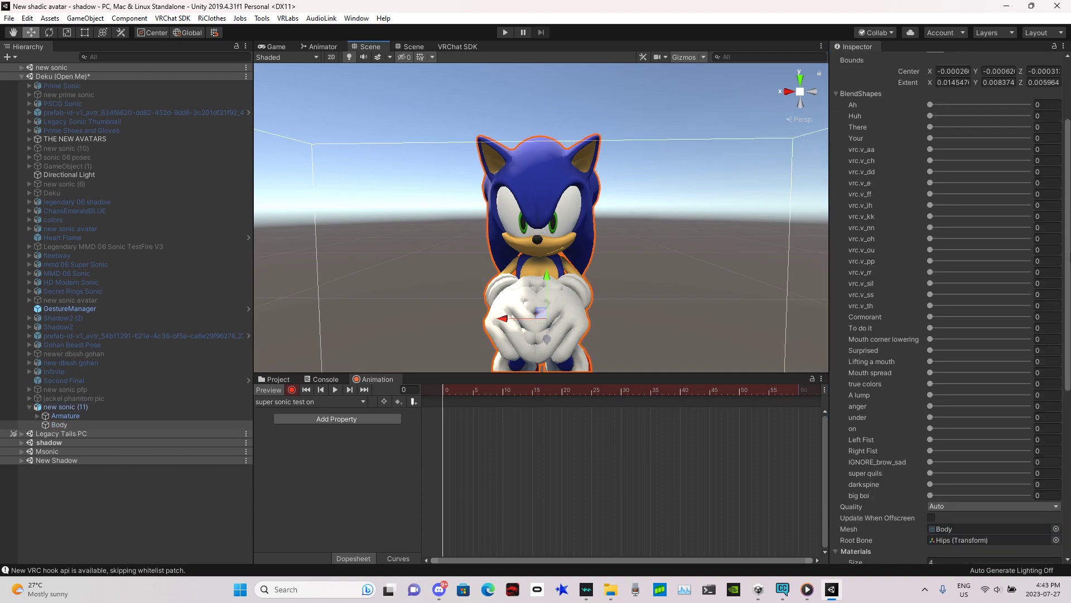
scroll(1005, 385, "down", 2)
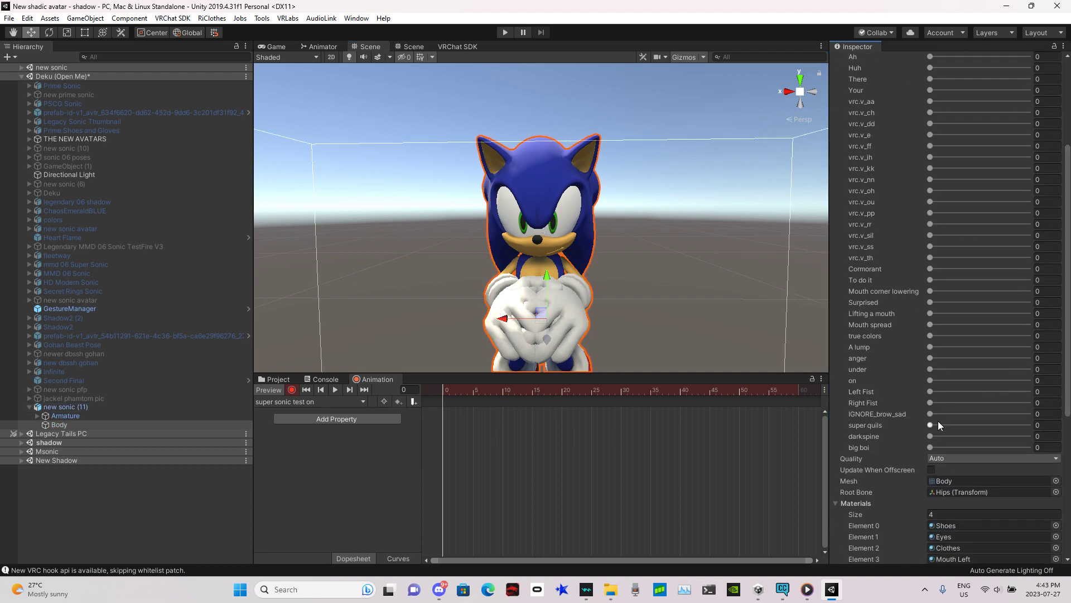
left_click_drag(935, 426, 1064, 336)
Step: Expand the armature's bone hierarchy down through the head to inspect the needle bones
key("w")
right_click_drag(716, 188, 715, 160)
key("f")
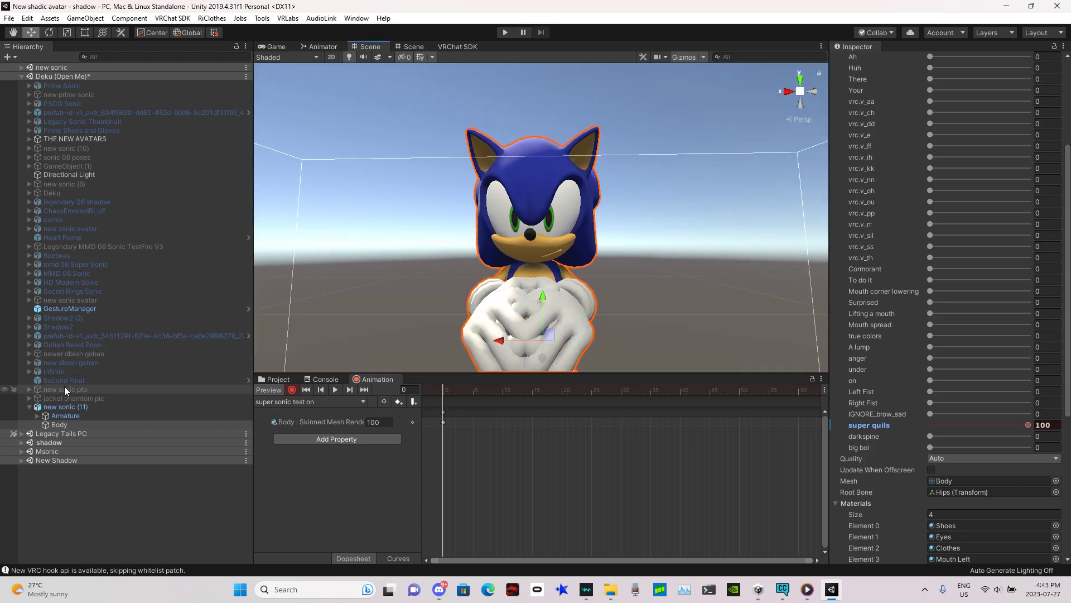
left_click(37, 416)
left_click(45, 424)
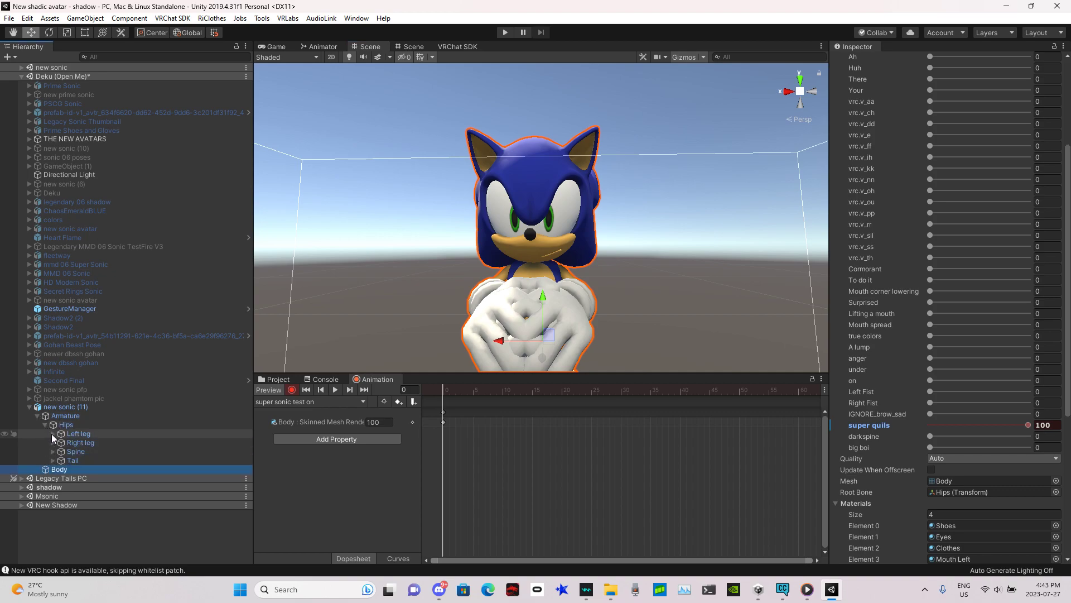
left_click(54, 451)
left_click(60, 460)
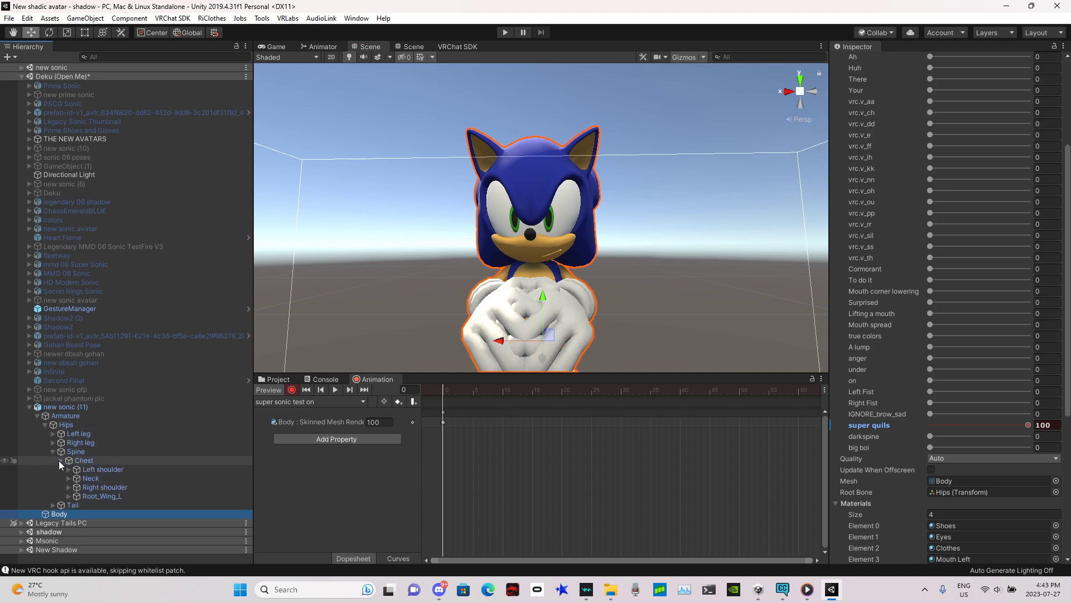
left_click(69, 478)
left_click(77, 488)
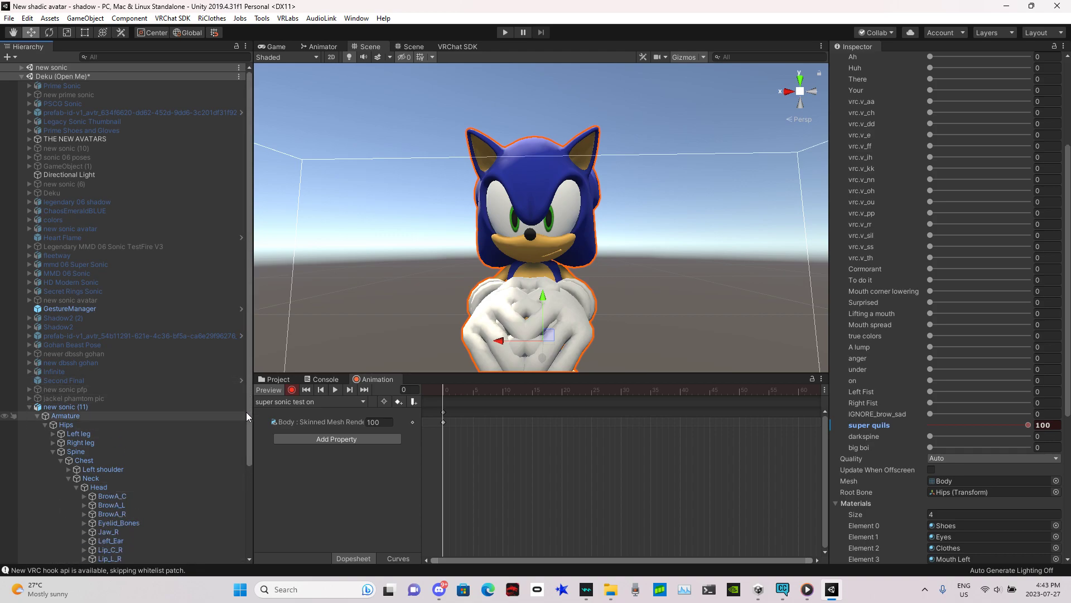
scroll(242, 447, "down", 3)
scroll(242, 453, "down", 3)
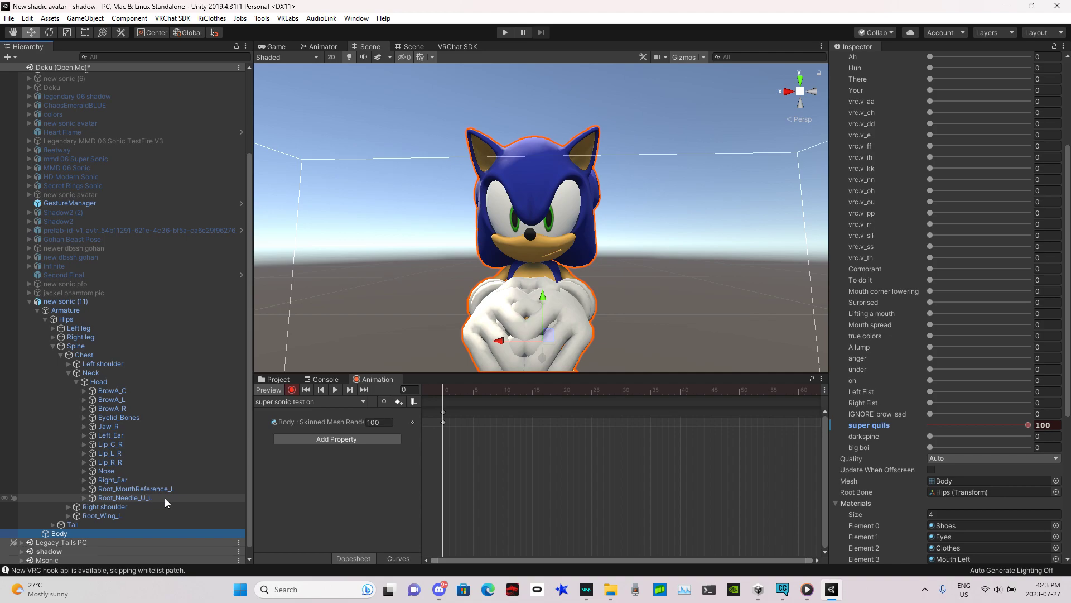
left_click(84, 498)
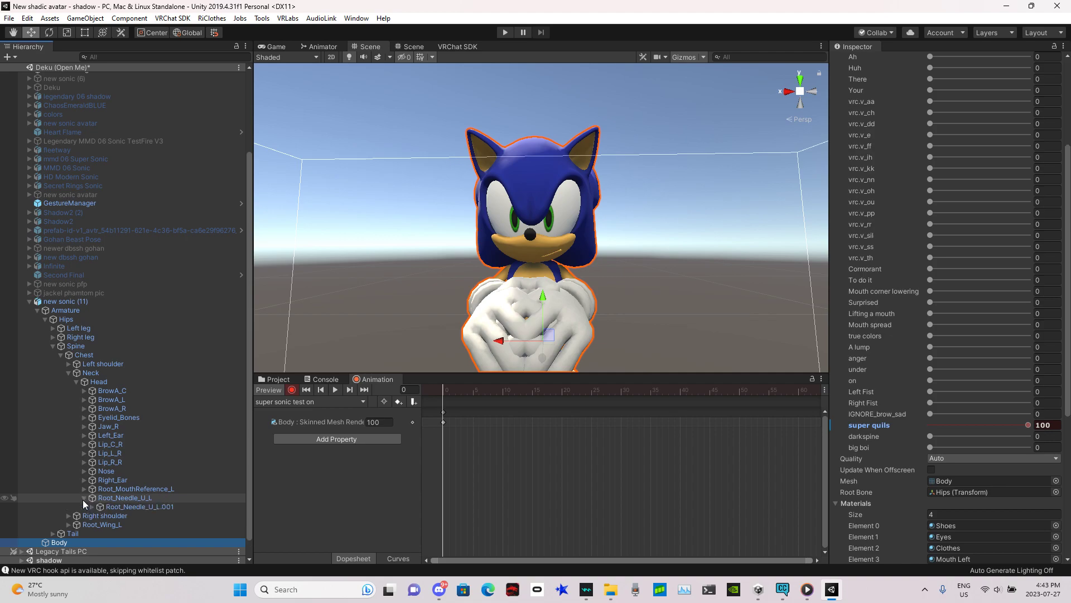
left_click(92, 507)
left_click(97, 515)
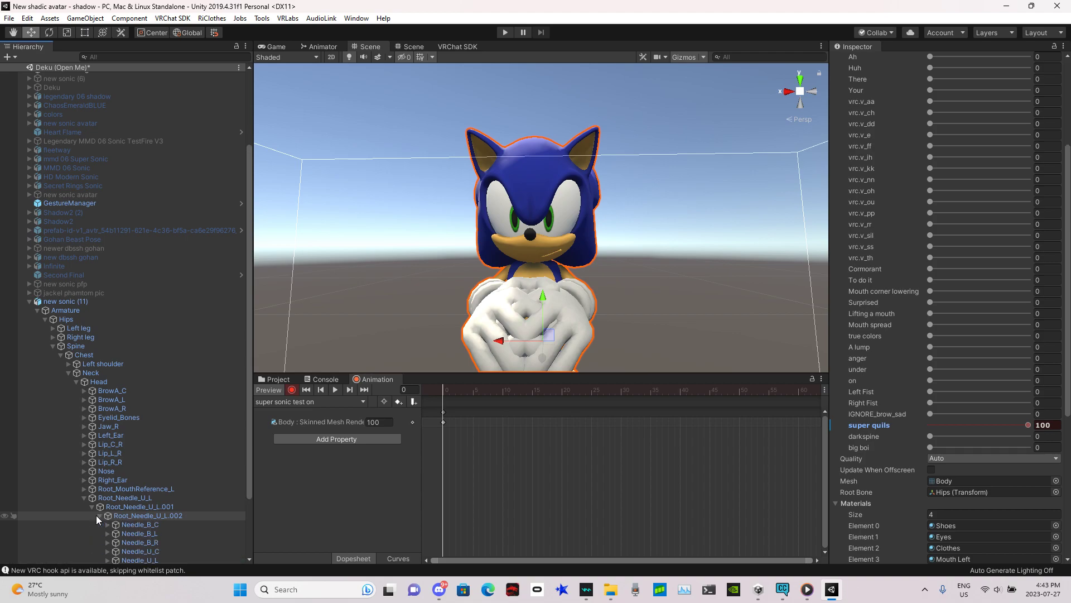
left_click(96, 514)
left_click(91, 507)
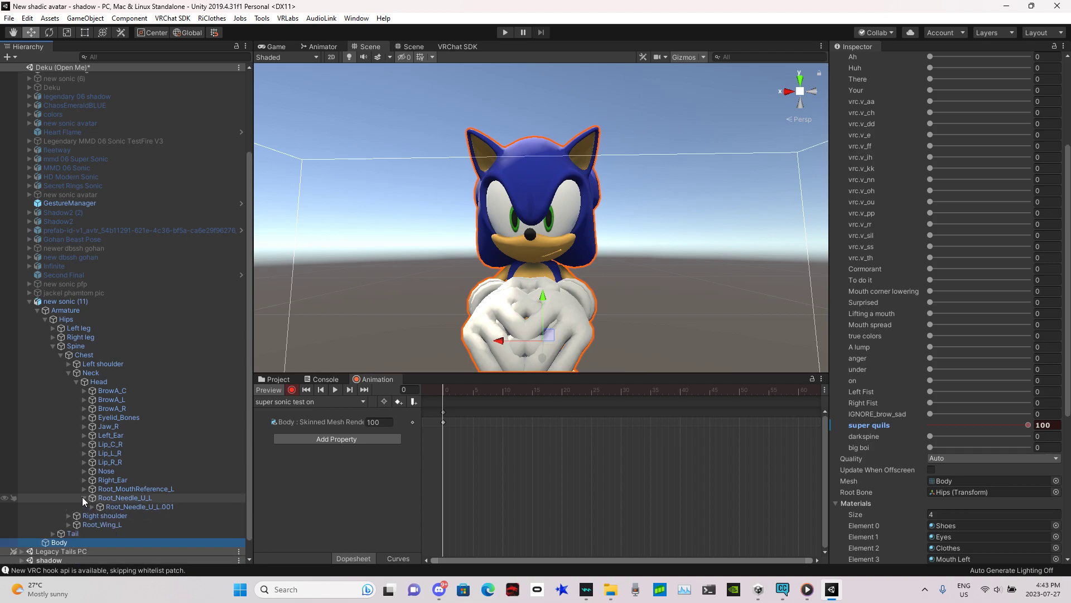
left_click(84, 498)
right_click_drag(561, 291, 587, 263)
key("w")
key("s")
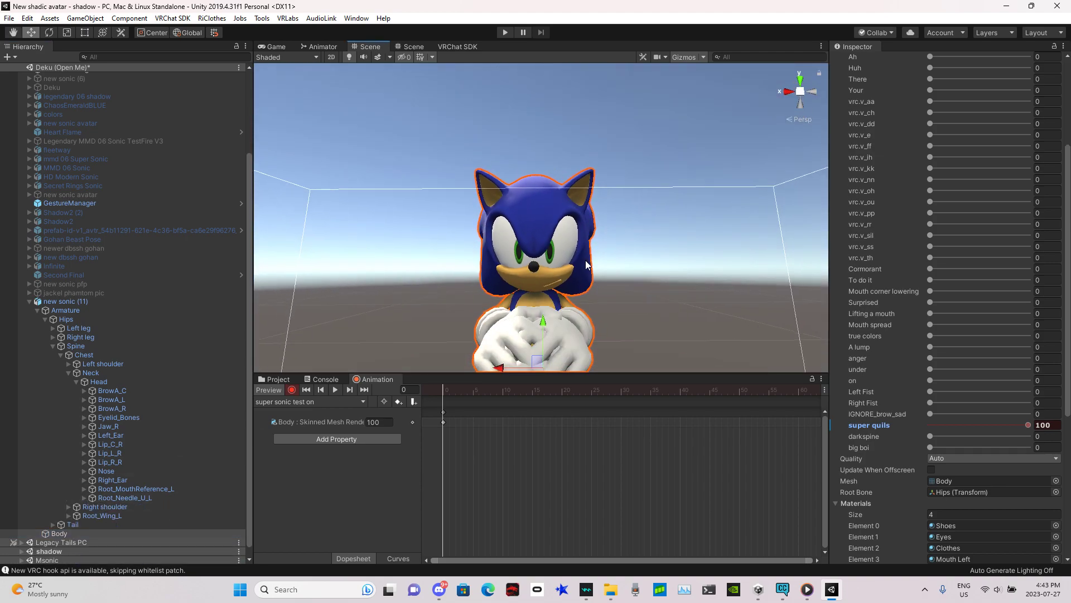
Step: Select the BrowA_C bone and move it in the scene while recording to key its position
left_click(146, 392)
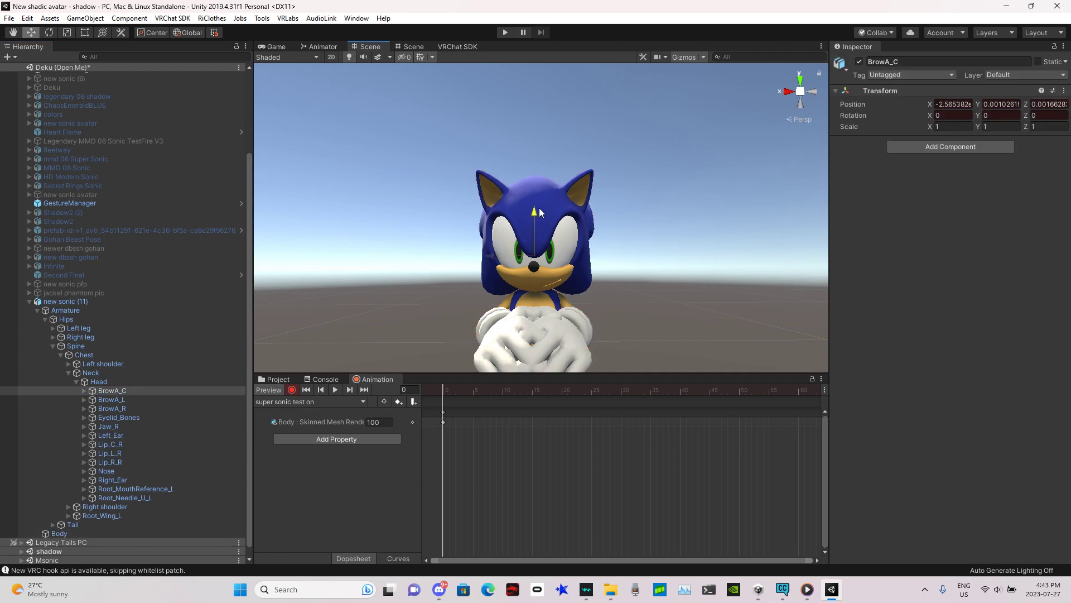
left_click_drag(539, 213, 536, 262)
key("w")
right_click_drag(536, 262, 535, 255)
key("s")
scroll(538, 253, "down", 3)
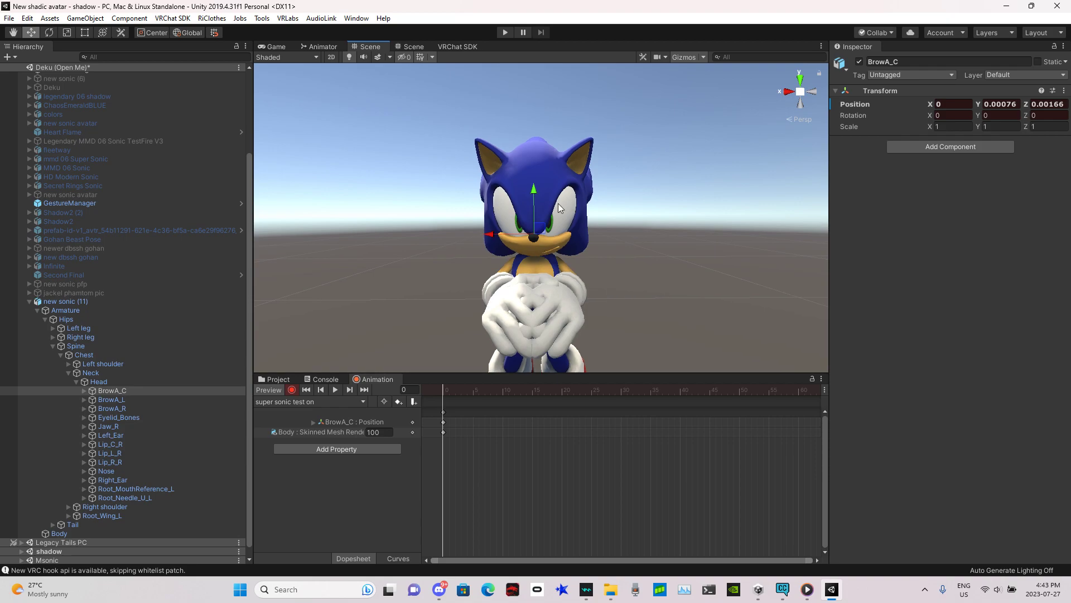
Step: Select the Body mesh and create a new material named 'super sonic body test' in the 'new sonic for friend' folder
left_click(561, 201)
left_click(561, 201)
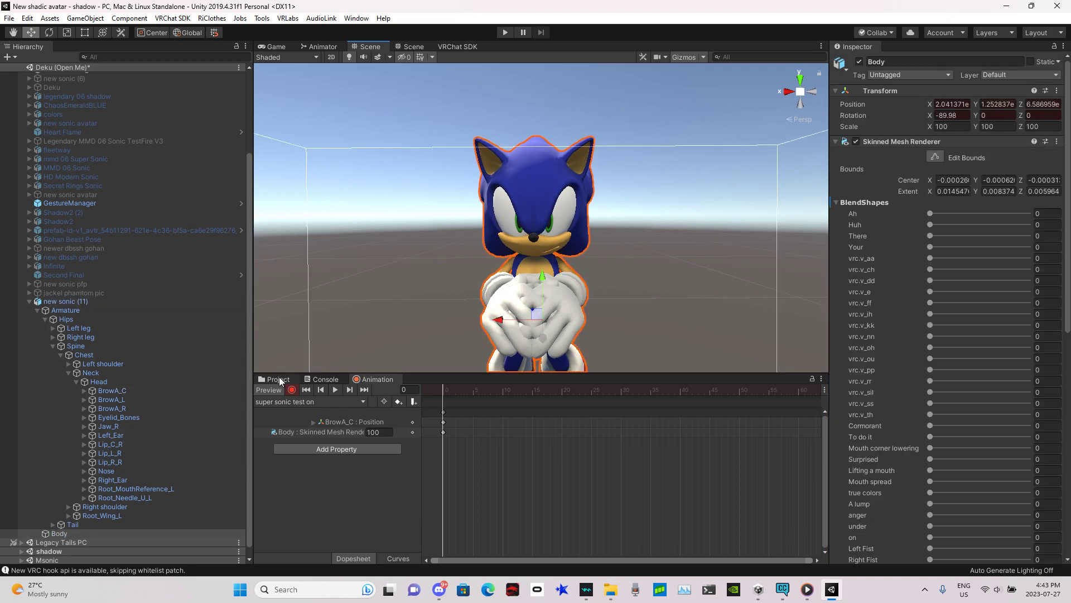
left_click(279, 381)
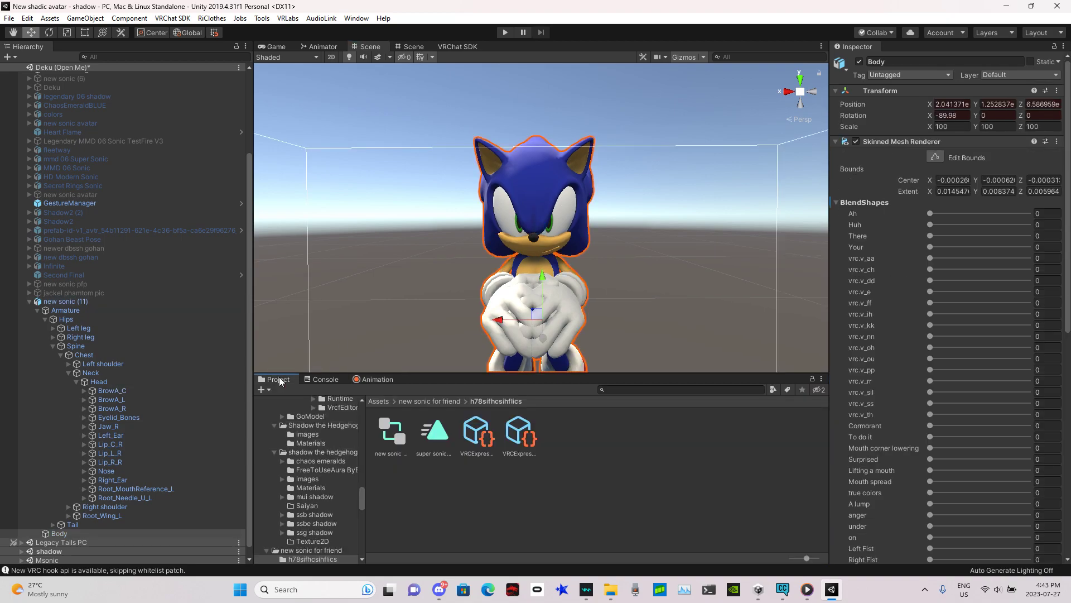
left_click(320, 551)
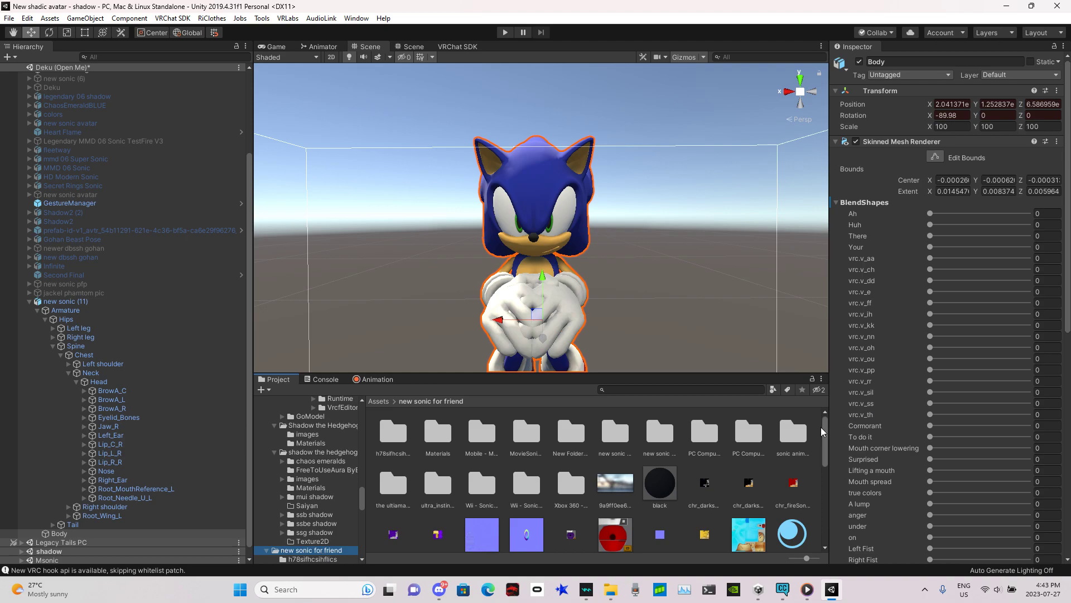
left_click_drag(824, 433, 824, 502)
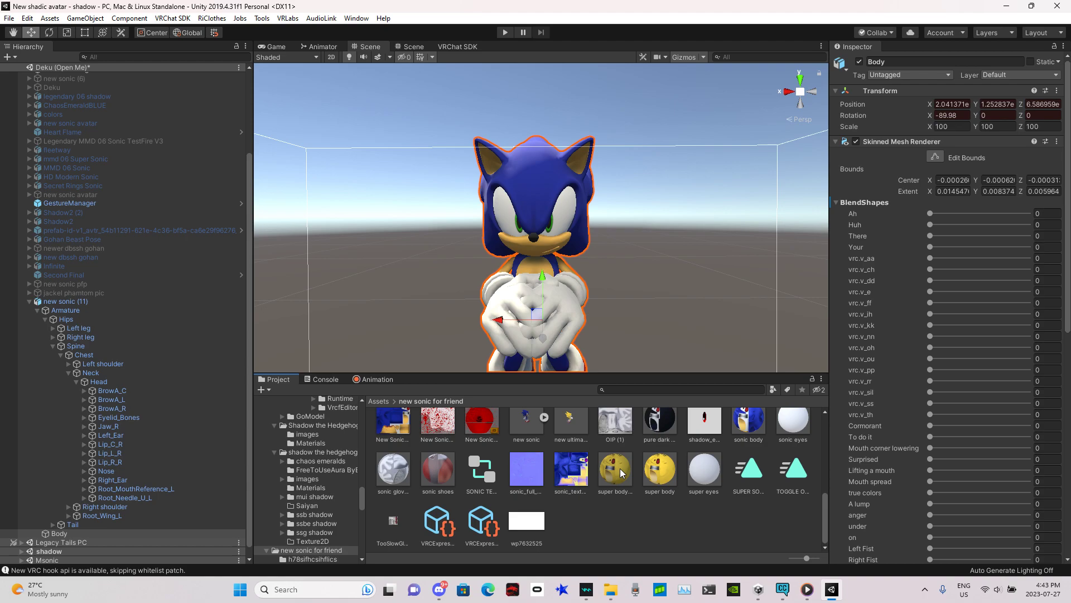
right_click(592, 511)
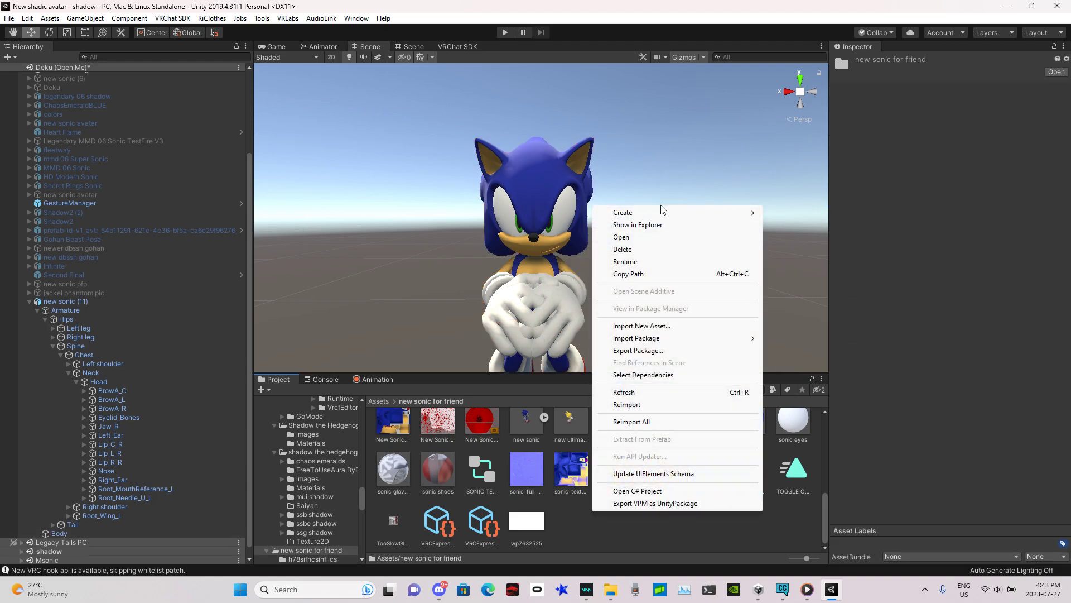
mouse_move(641, 212)
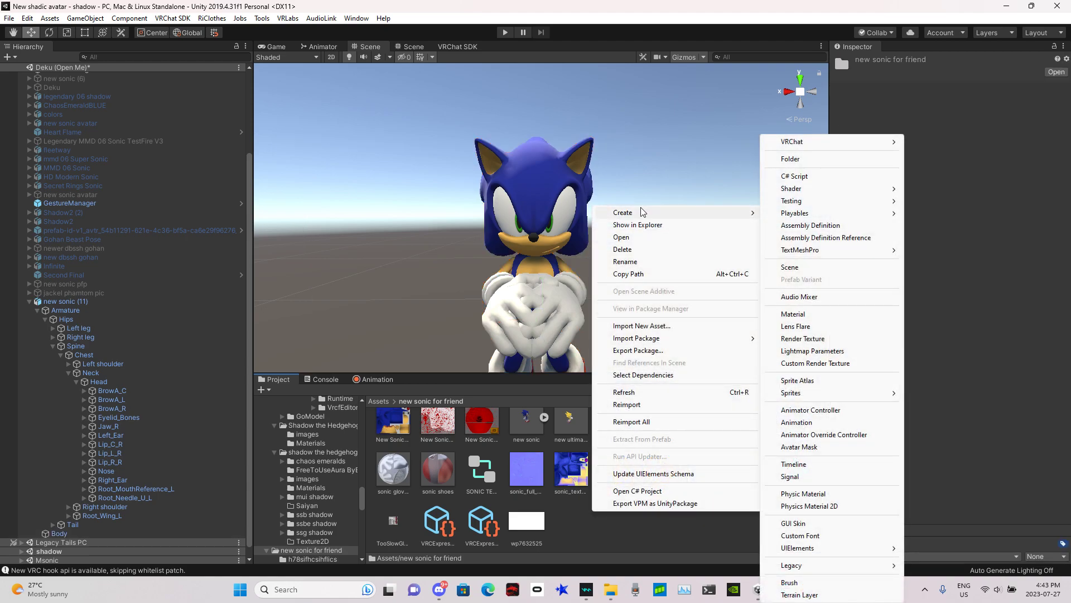
left_click(819, 318)
key("BackSpace")
type("super ")
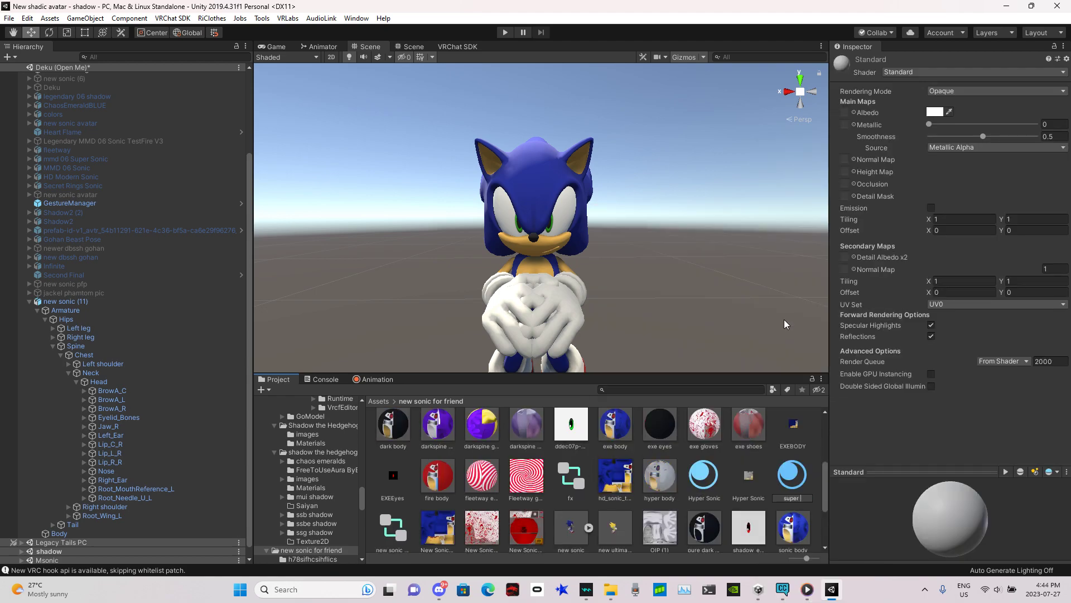
type("sonic body test")
key("Return")
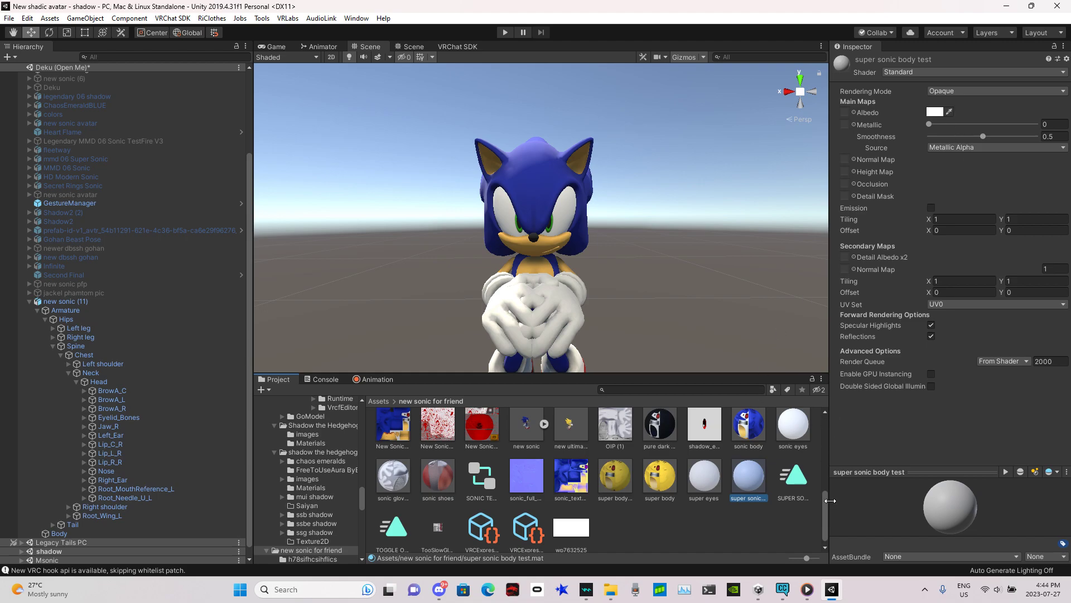
Step: Set the new material's Albedo to the yellow super body texture and its Smoothness to 0
left_click_drag(824, 501, 822, 441)
left_click_drag(705, 505, 845, 111)
left_click_drag(983, 136, 928, 137)
Step: Apply the 'super sonic body test' material to Sonic's body in the scene
left_click_drag(822, 444, 825, 512)
left_click_drag(754, 484, 510, 170)
key("w")
right_click_drag(509, 169, 591, 173)
key("s")
key("w")
key("s")
key("w")
key("s")
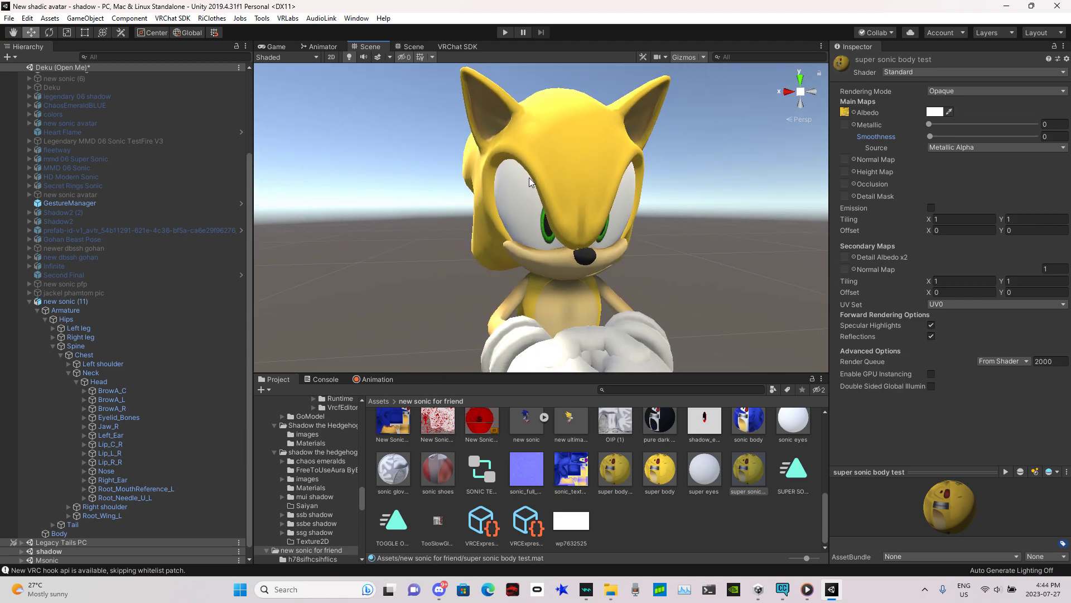
Step: Apply the 'super eyes' material to Sonic's eyes in the scene
left_click_drag(706, 476, 549, 232)
mouse_move(550, 232)
right_mouse_down()
mouse_move(541, 223)
mouse_move(544, 234)
right_mouse_up()
key("s")
key("w")
key("s")
Step: Stop keyframe recording and leave animation preview mode
left_click(387, 381)
left_click(291, 389)
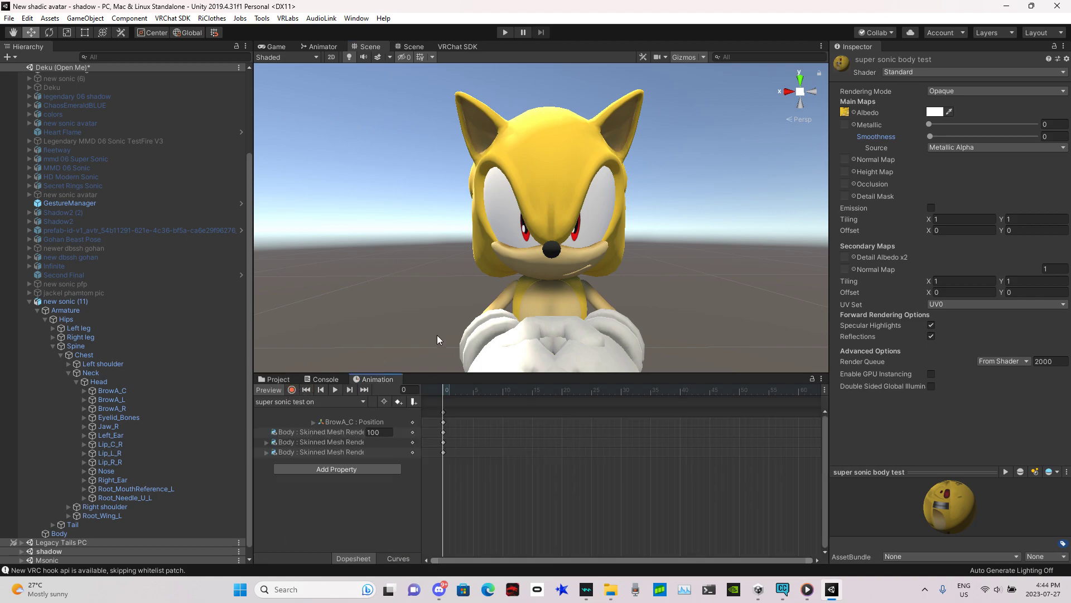
left_click(269, 392)
left_click(269, 392)
right_click_drag(702, 197, 707, 280)
key("s")
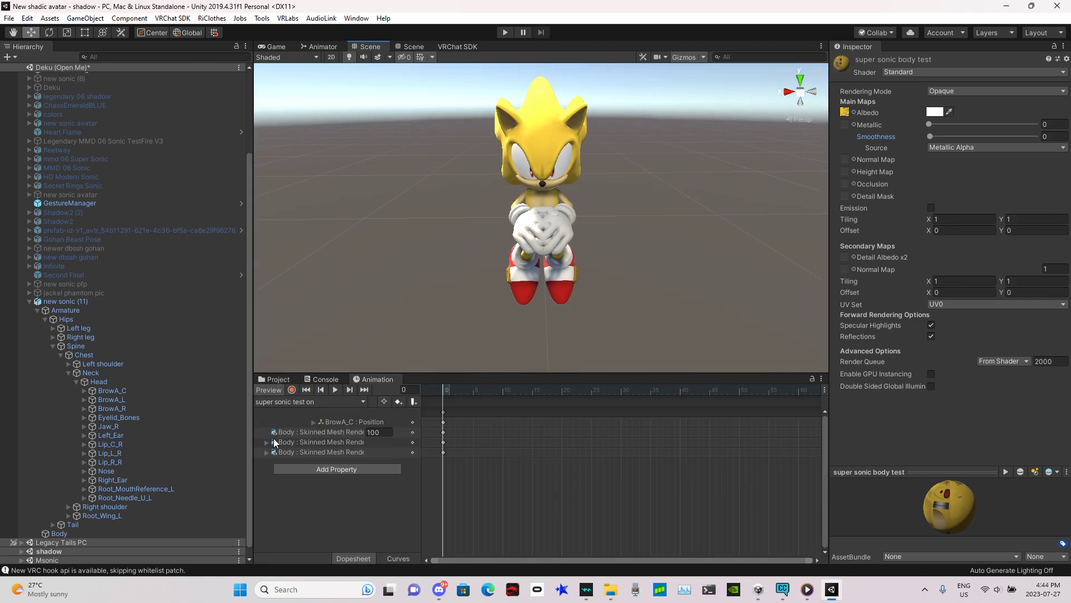
left_click(281, 391)
Step: Create a new animation clip named 'off' in the h78sifhcsihficcs folder
left_click(297, 403)
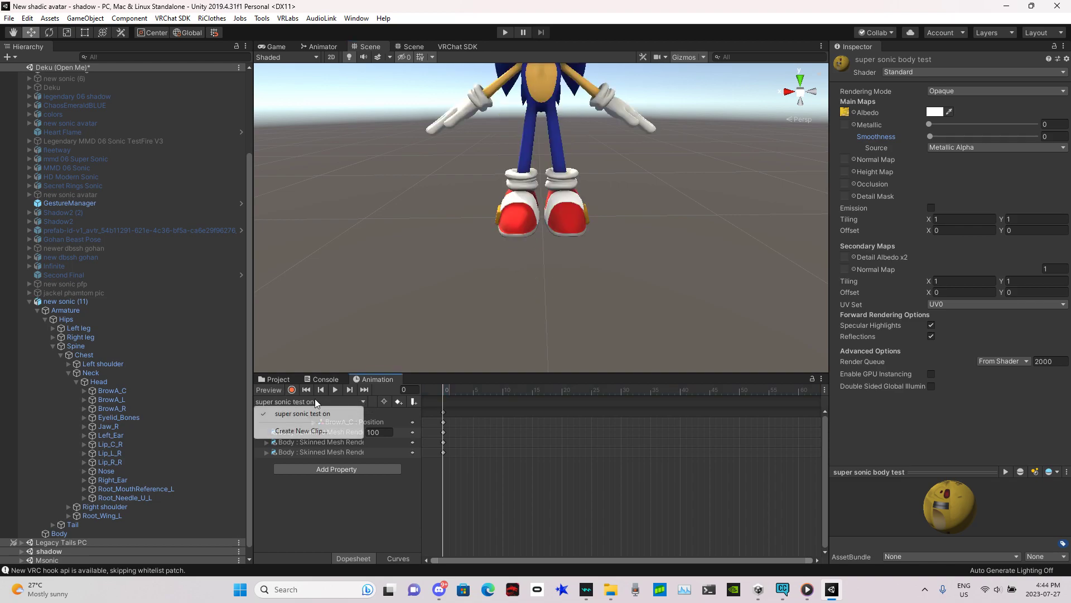
left_click(340, 430)
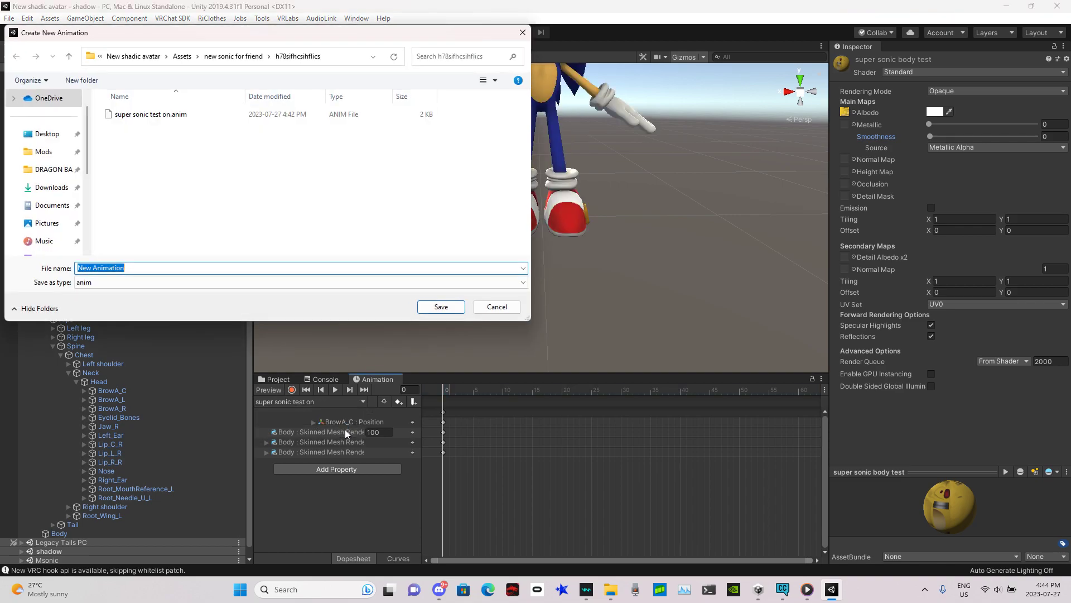
type("of")
key("BackSpace")
key("BackSpace")
type("off")
key("Return")
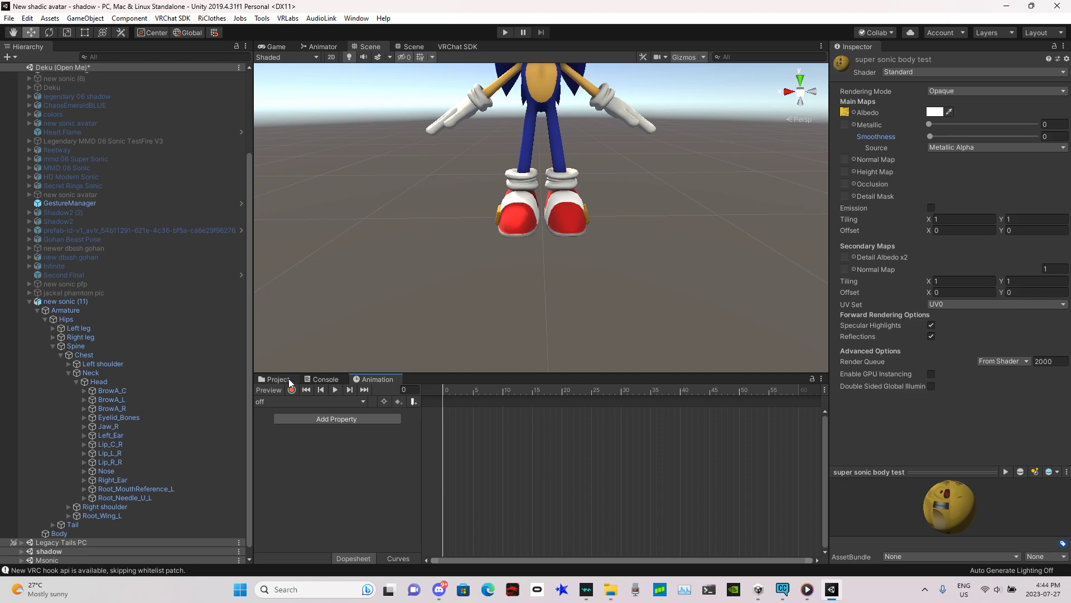
Step: Open the h78sifhcsihficcs folder and launch the VRLabs Advanced Toggle Creator
left_click(277, 379)
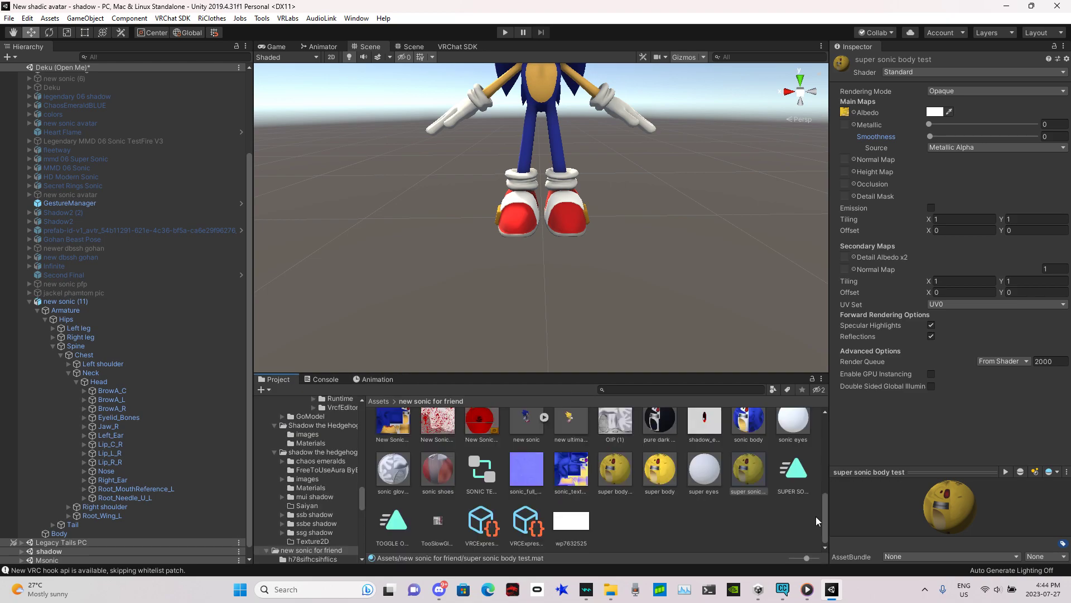
scroll(497, 444, "up", 5)
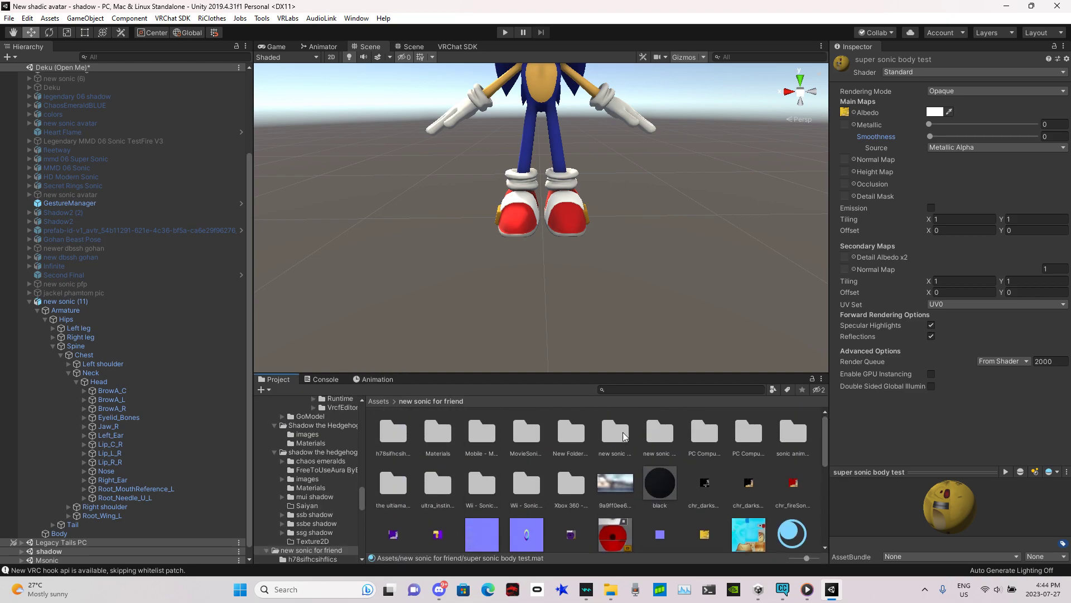
double_click(385, 433)
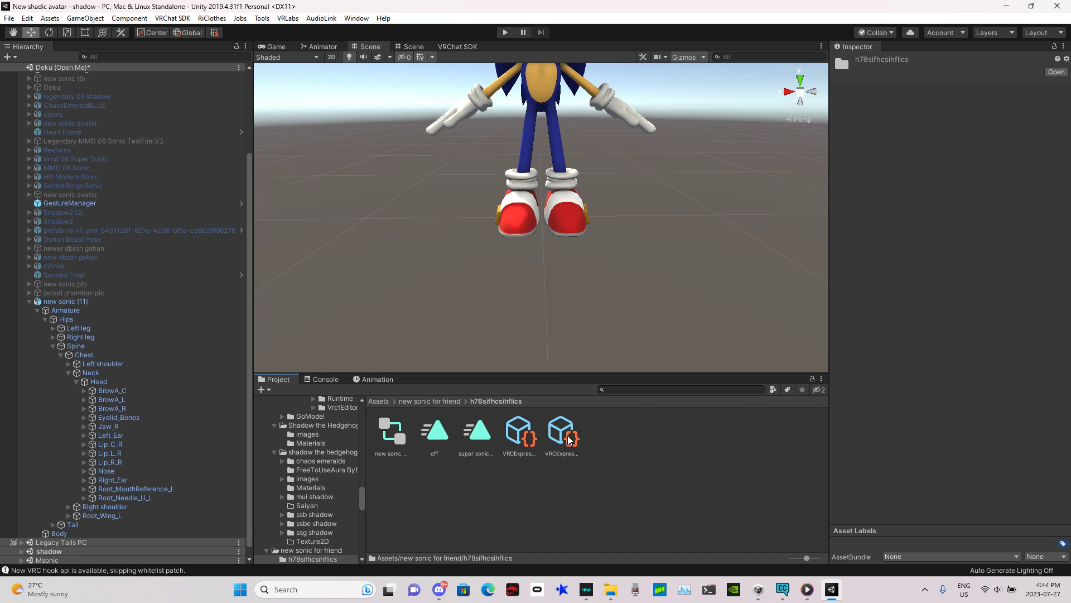
left_click(263, 21)
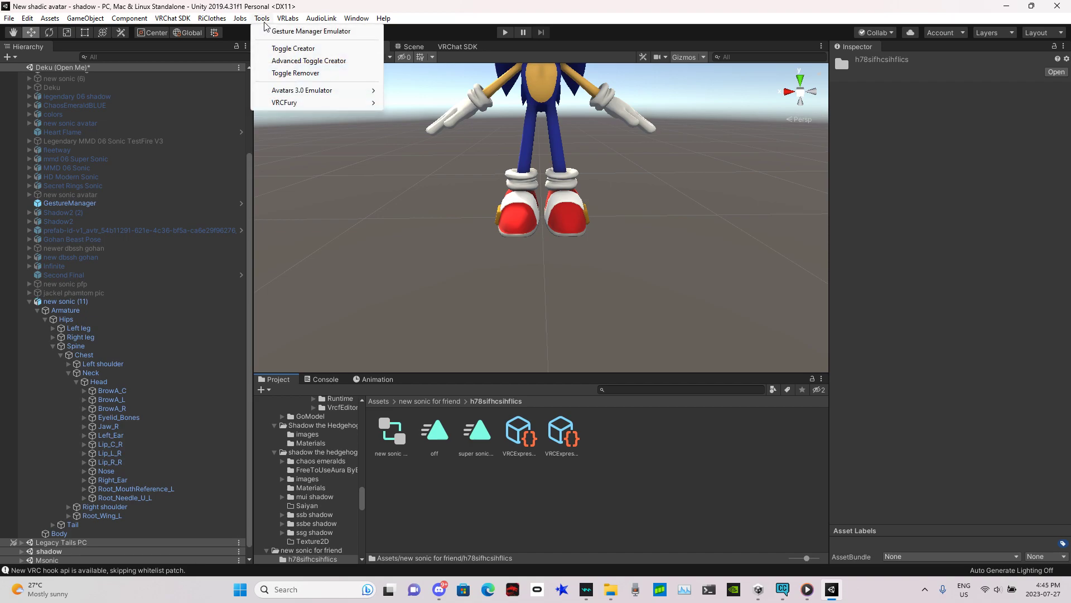
left_click(311, 61)
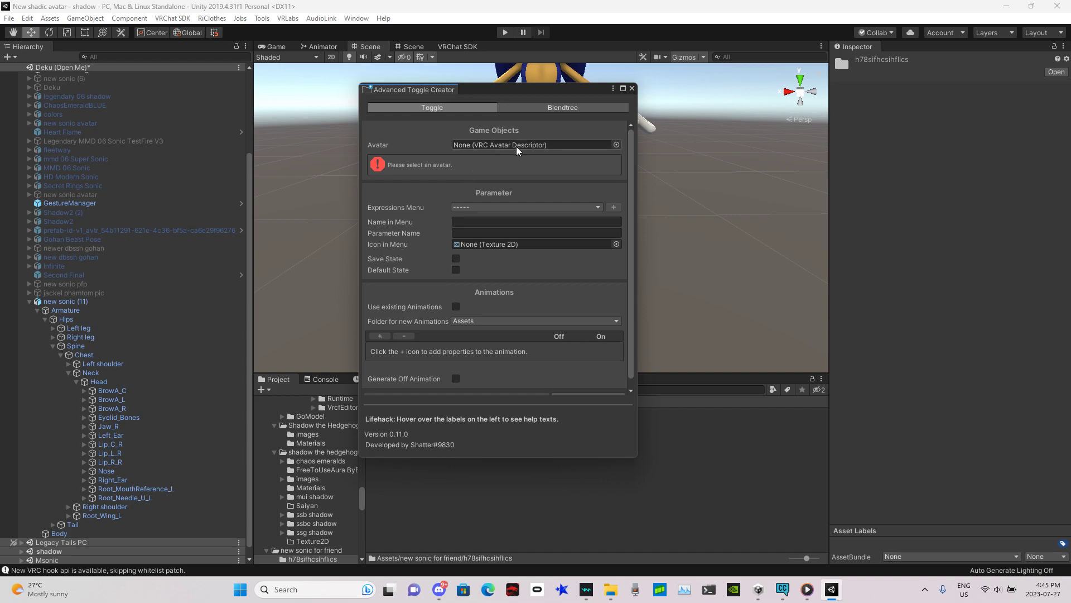
Step: Set the toggle creator's Avatar to the new sonic (11) avatar descriptor
left_click(616, 145)
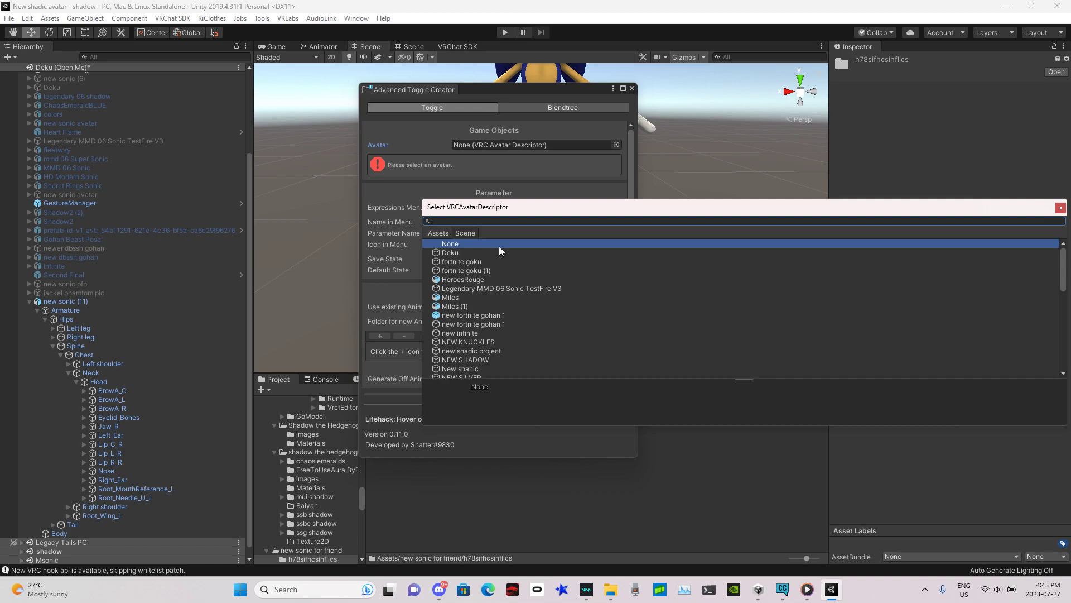
type("new s")
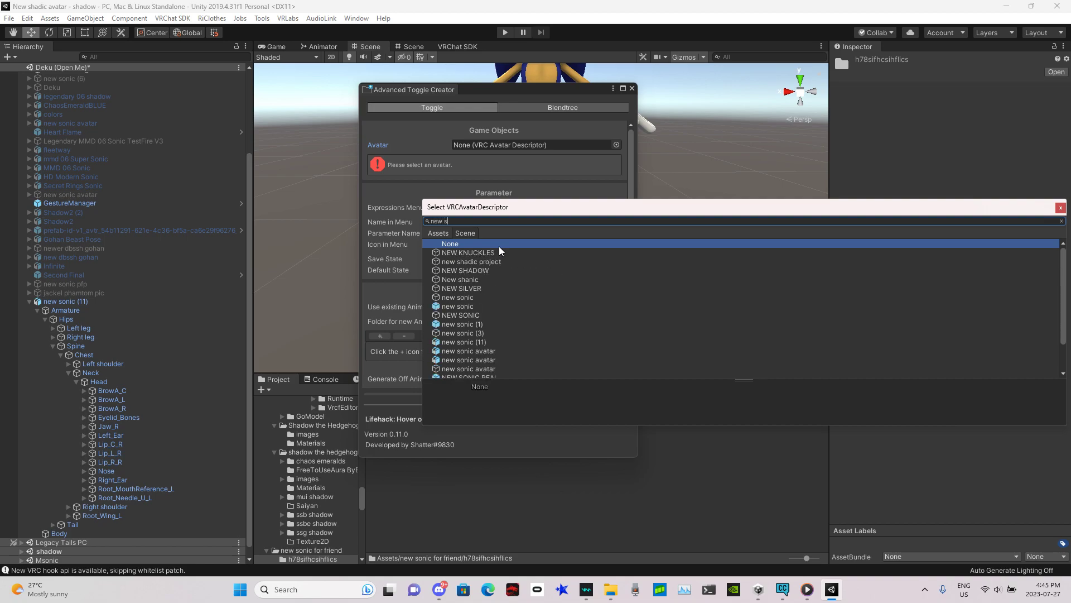
type("onic 1")
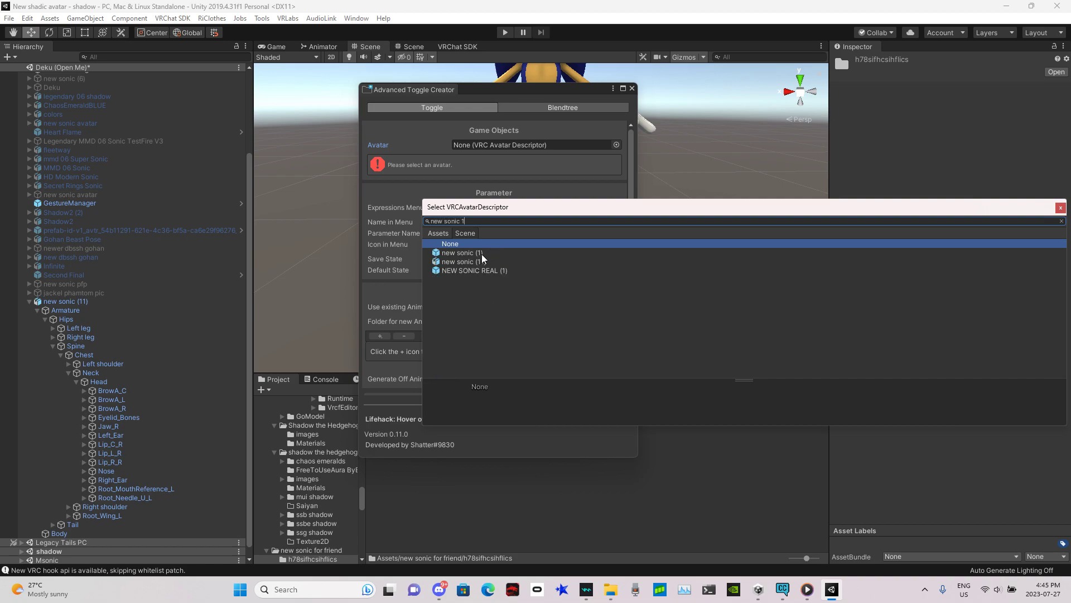
left_click_drag(73, 302, 411, 219)
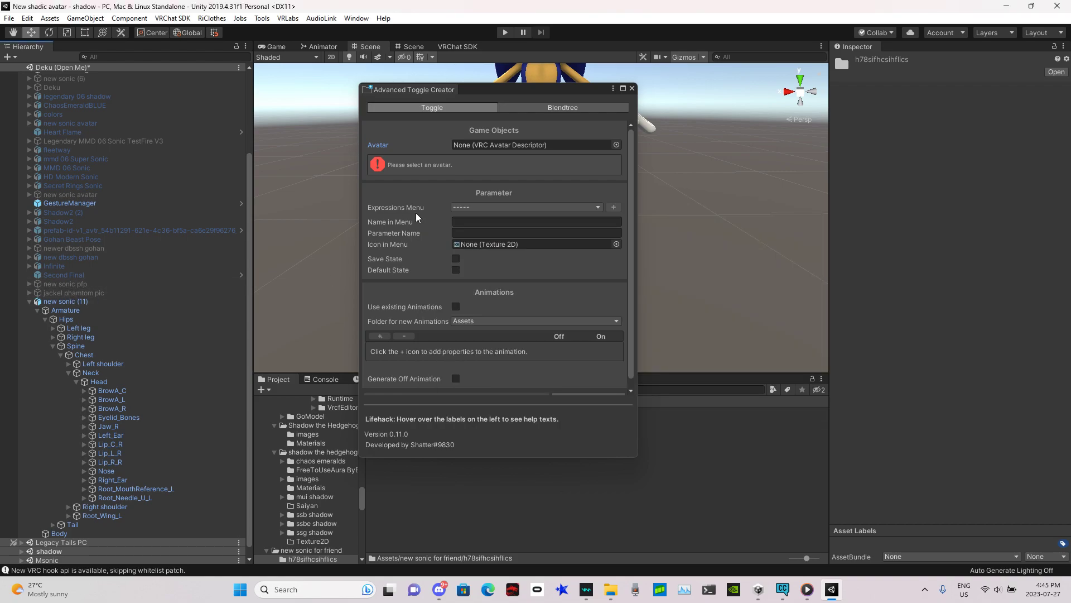
left_click_drag(97, 305, 506, 146)
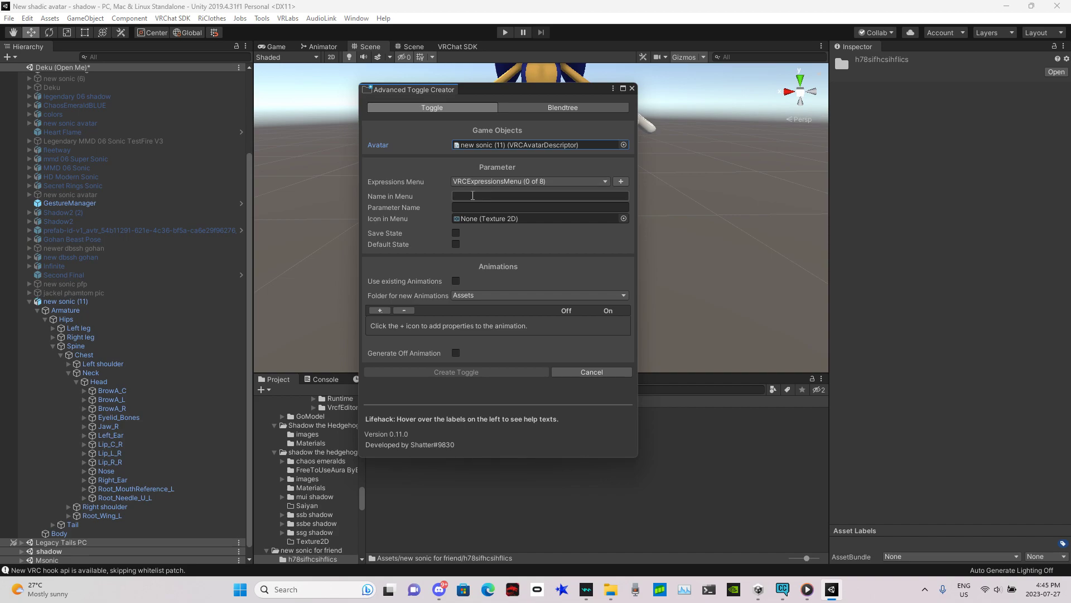
Step: Name the toggle 'SUPER' in the menu name field
left_click(473, 195)
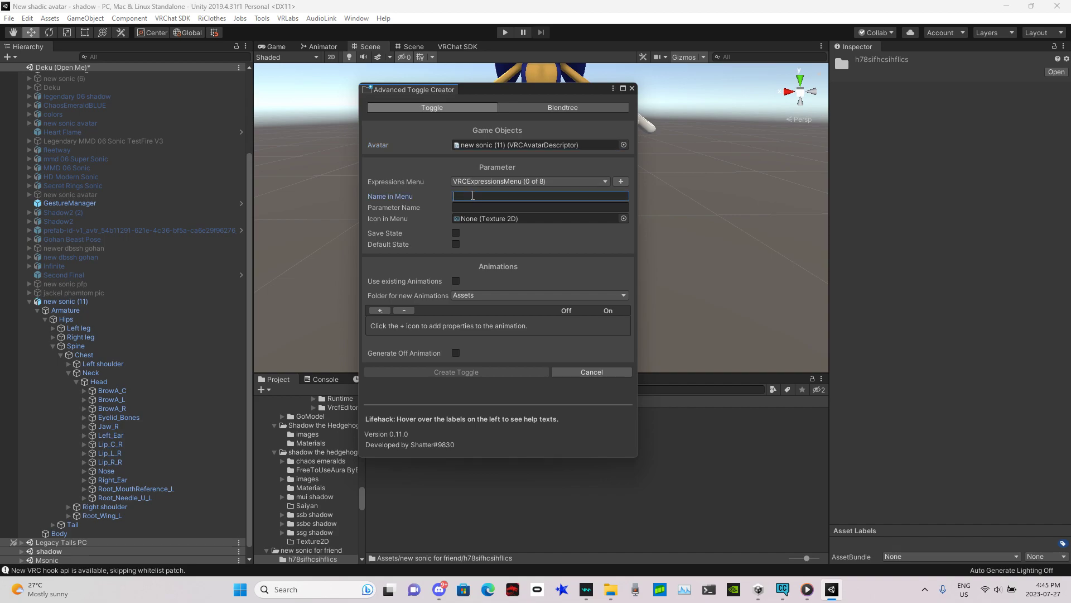
type("sUPE")
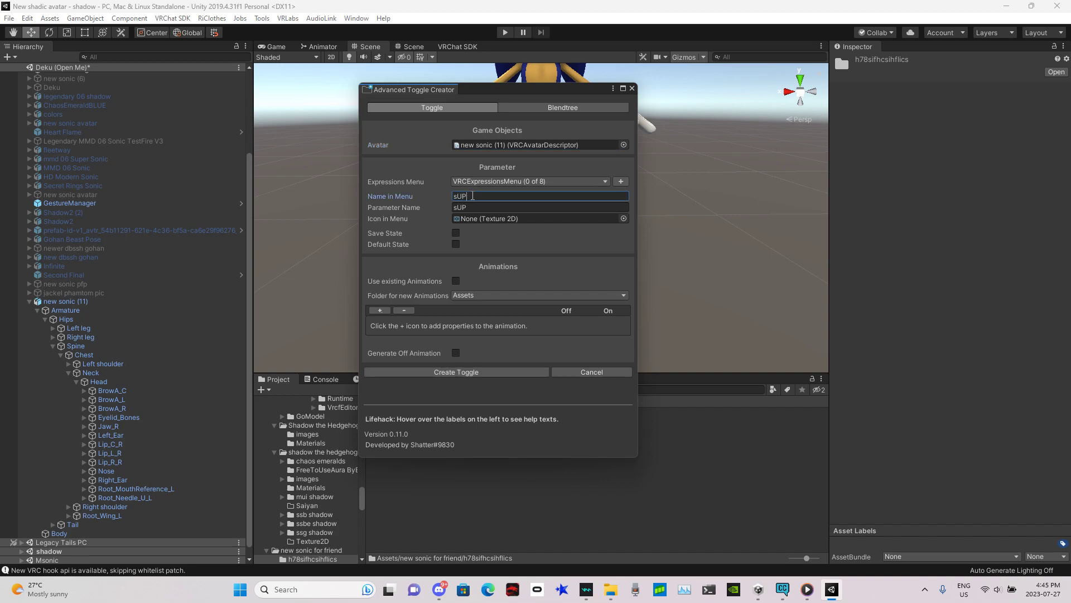
key("BackSpace")
key("BackSpace")
key("BackSpace")
key("BackSpace")
type("SUPER")
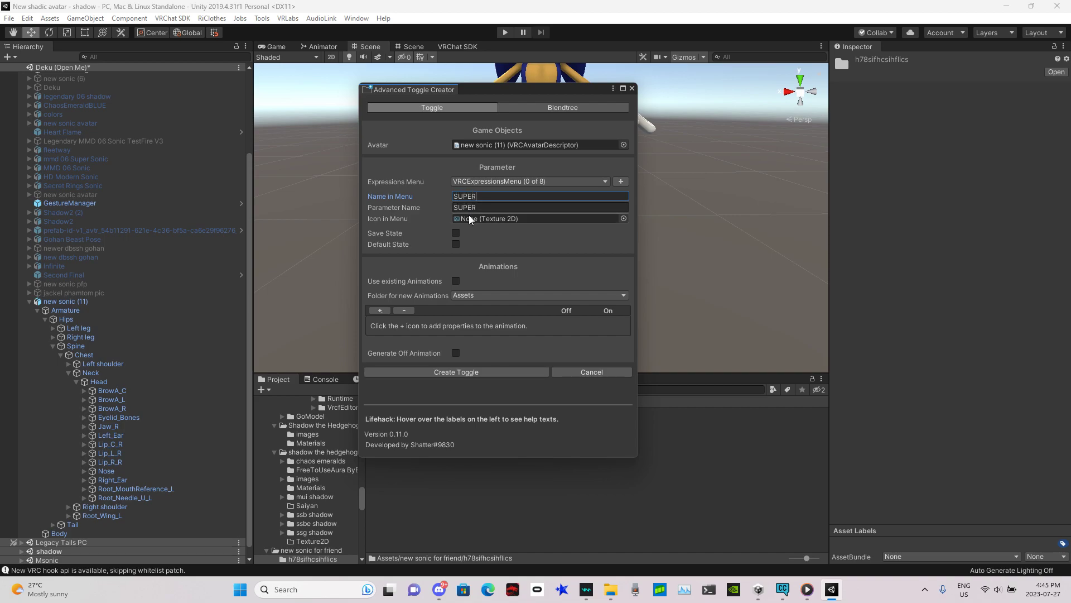
Step: Use existing animations, assign 'off' as Off and 'super sonic test on' as On Animation, and create the toggle
left_click(456, 281)
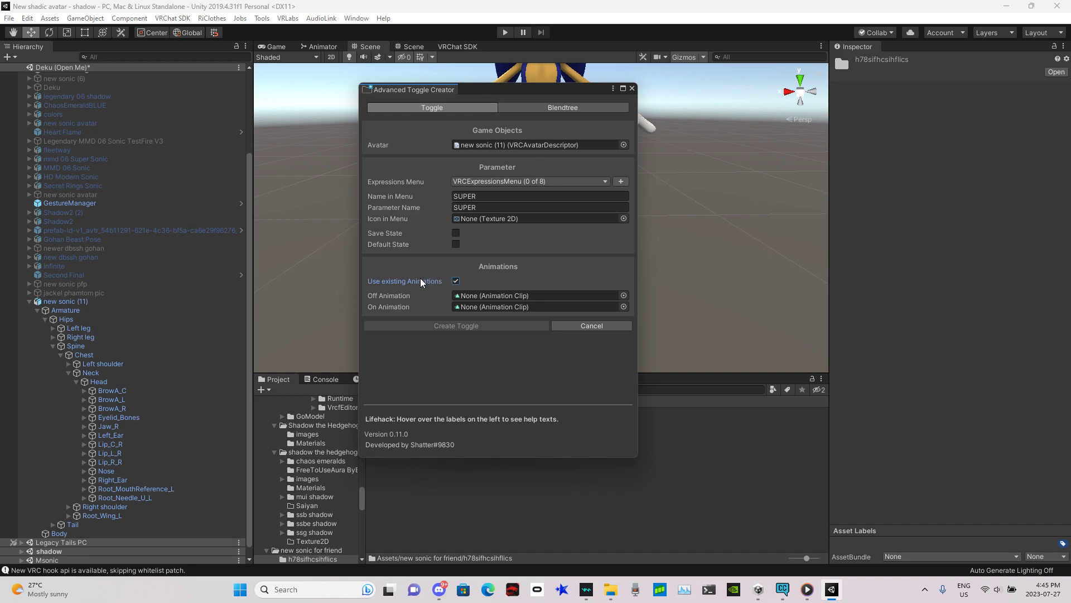
left_click_drag(472, 96, 733, 99)
left_click_drag(477, 431, 742, 312)
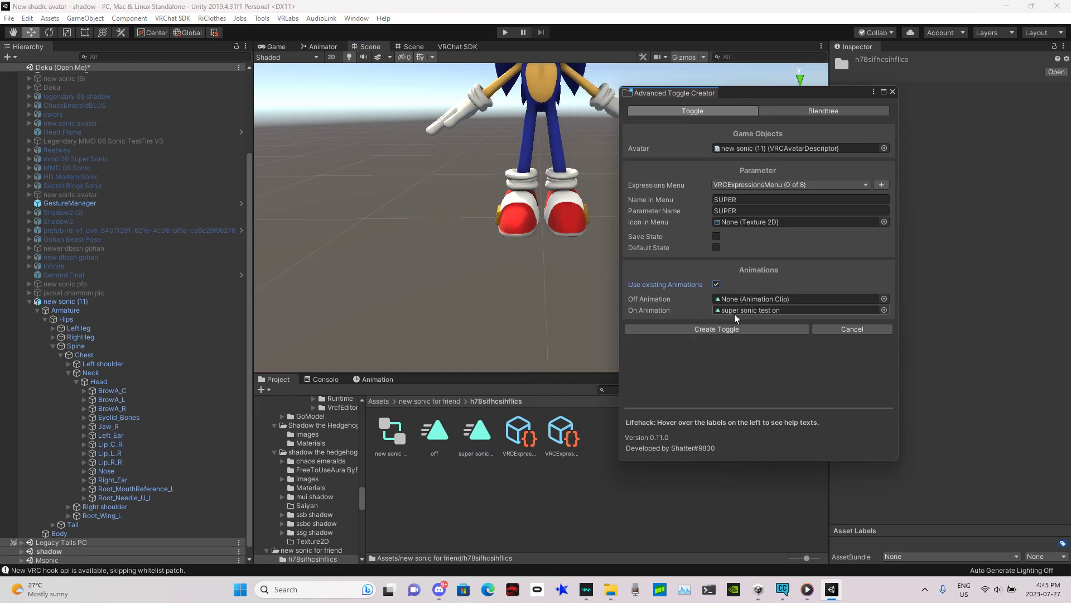
left_click_drag(436, 432, 758, 302)
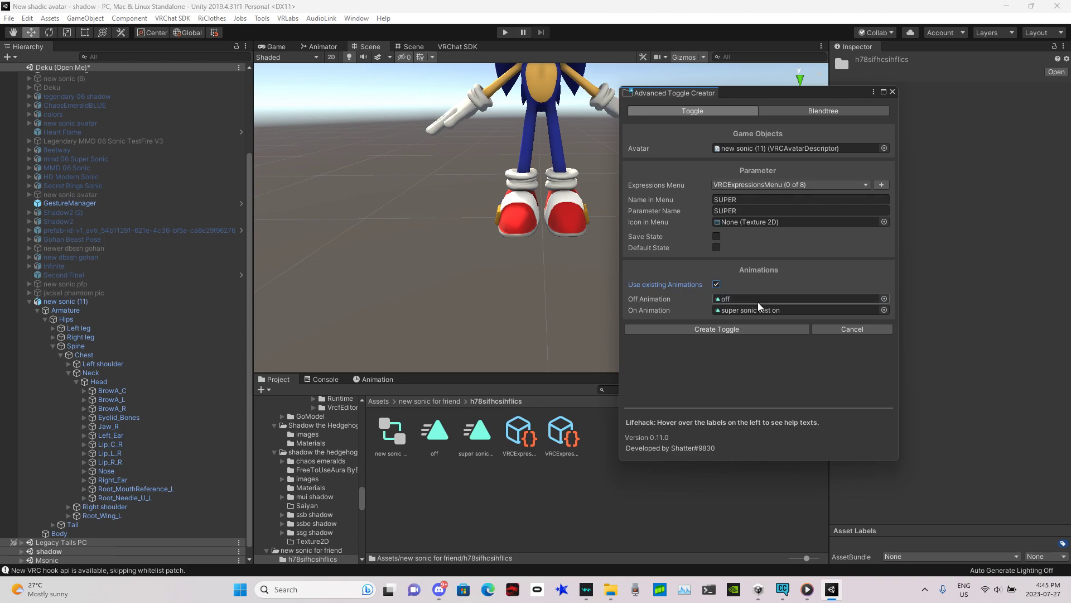
left_click(689, 329)
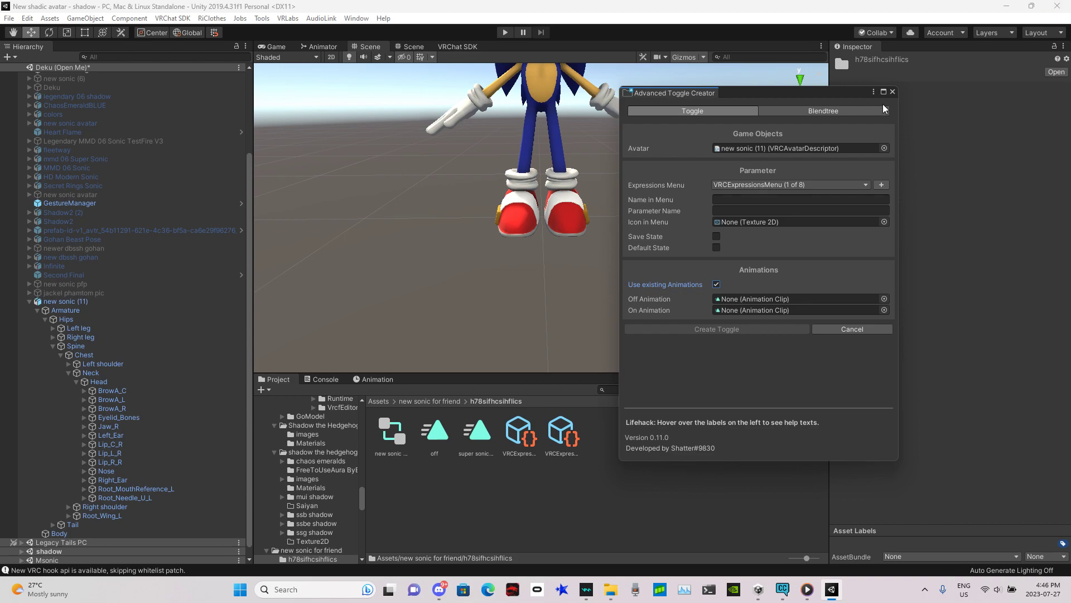
left_click(893, 93)
Step: Inspect the expression parameters and expressions menu assets for the new SUPER entry
right_click_drag(598, 167, 576, 164)
left_click(527, 437)
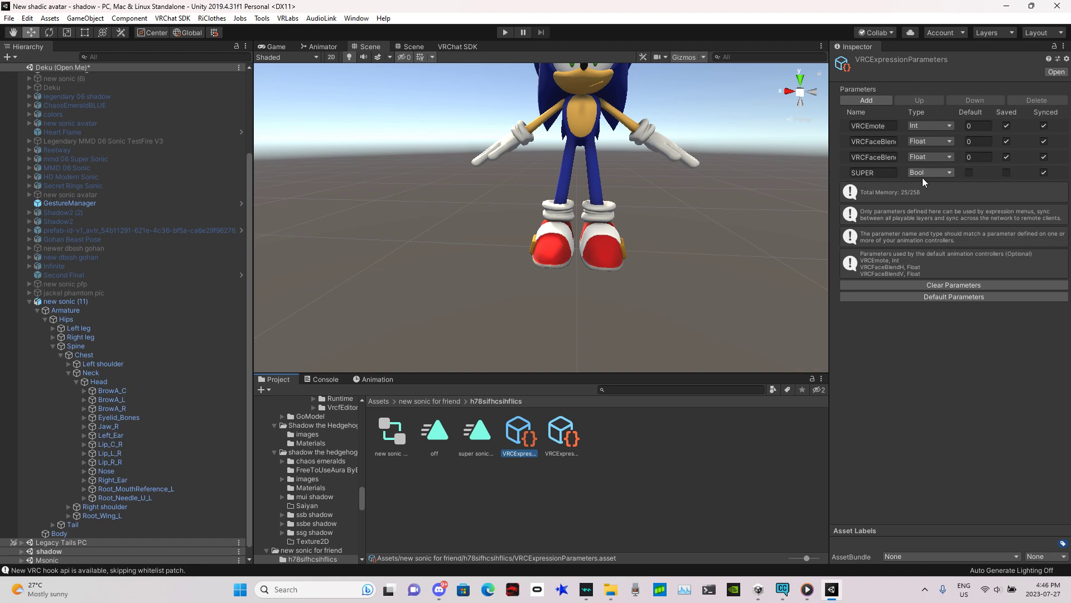
left_click(562, 433)
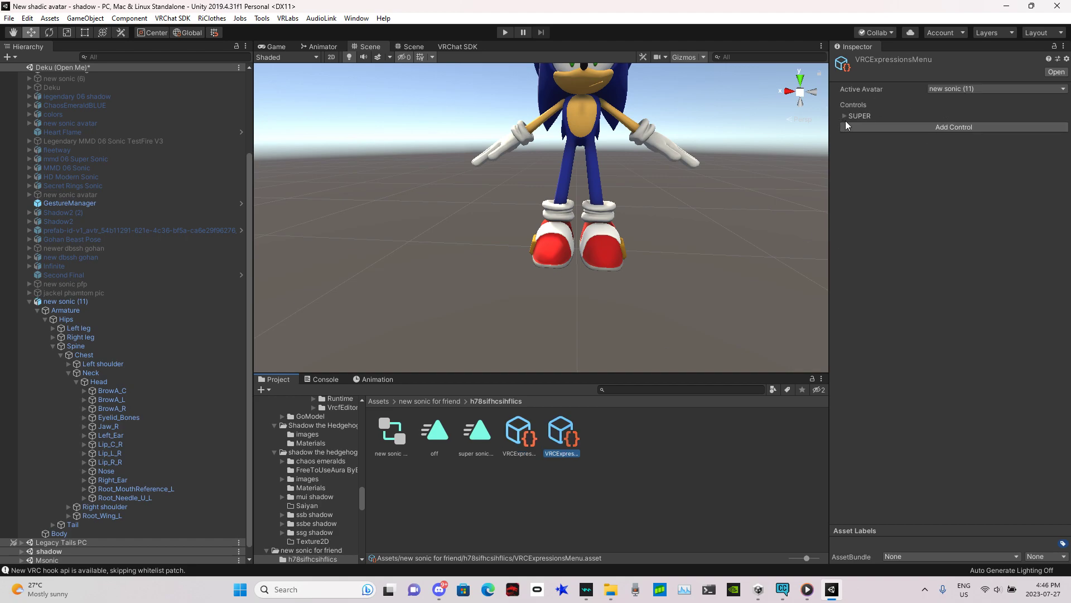
left_click(846, 118)
left_click(846, 119)
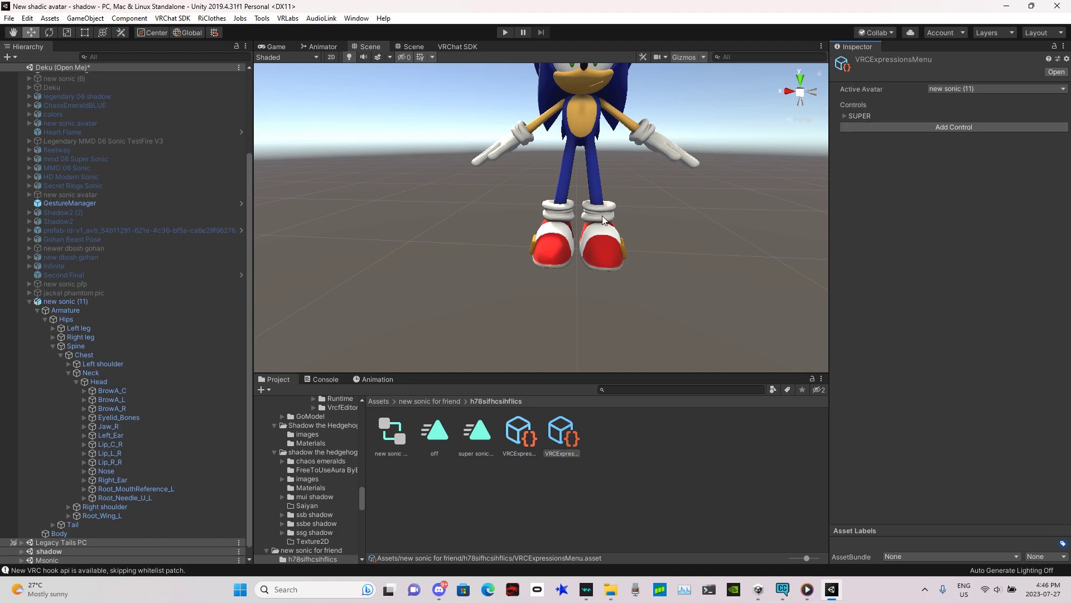
scroll(601, 215, "up", 5)
scroll(616, 194, "down", 5)
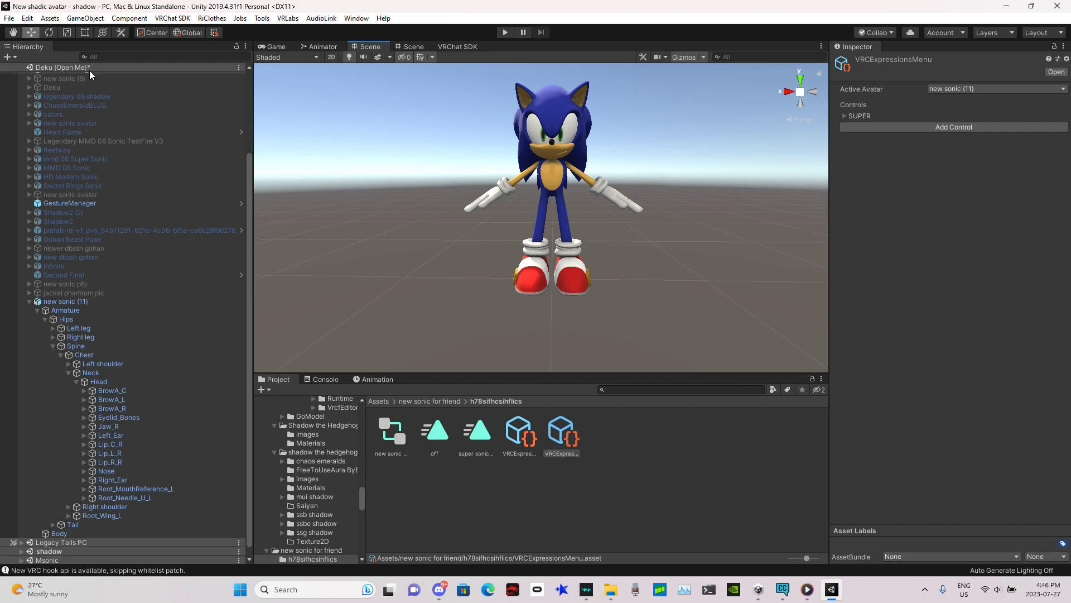
Step: Save the open scene
left_click(31, 301)
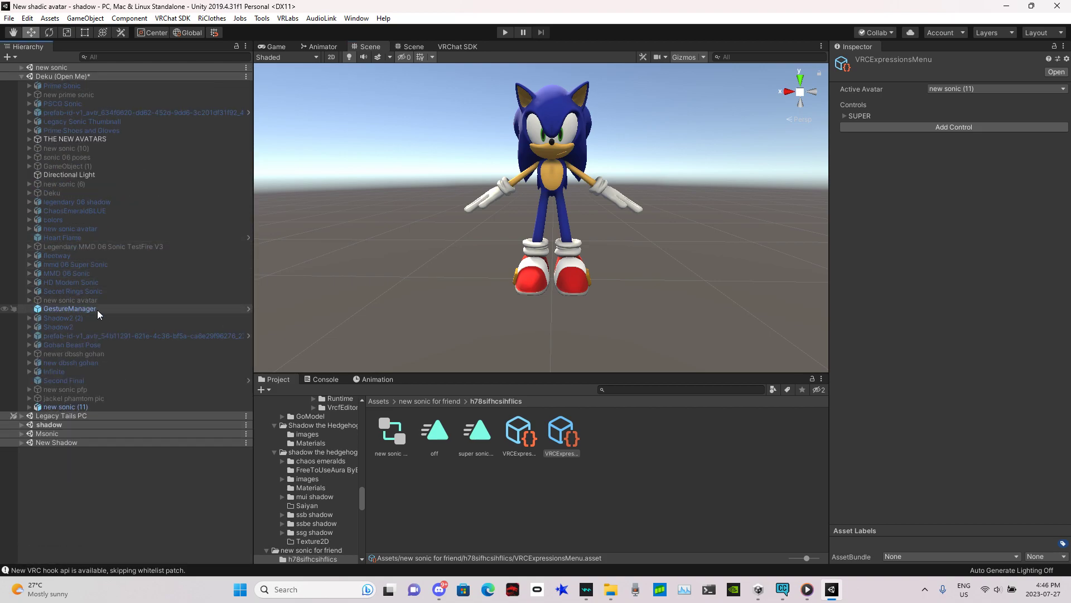
left_click(10, 19)
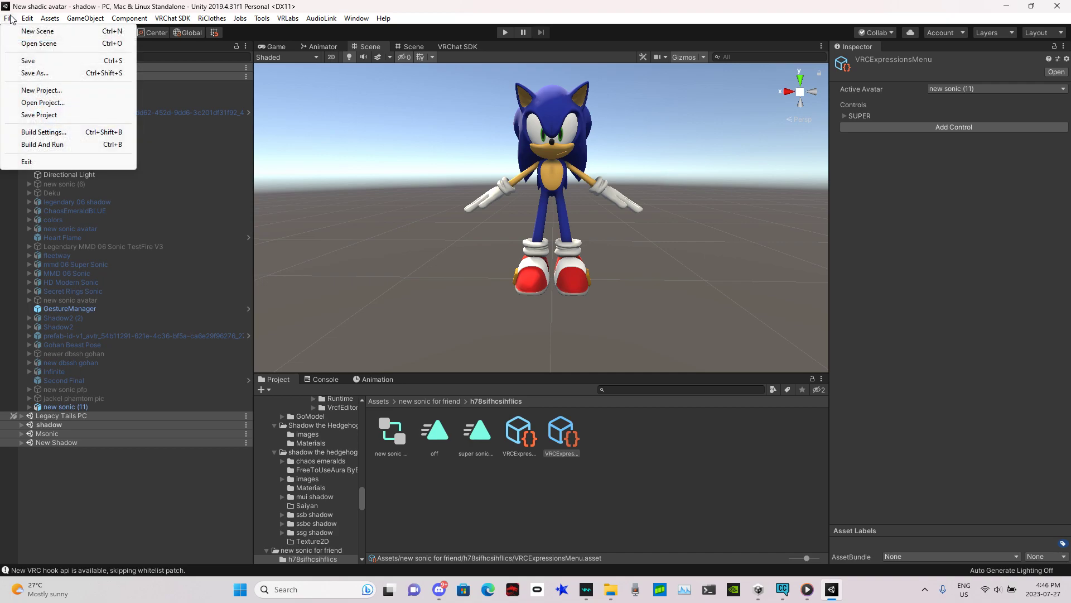
left_click(56, 61)
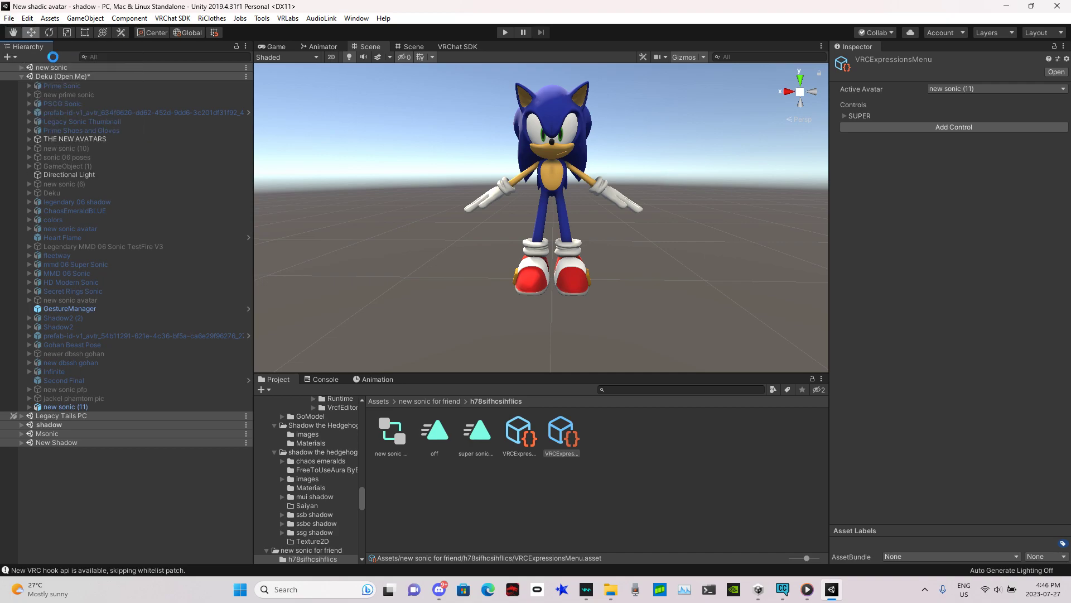
Step: Select the GestureManager object and enter Play Mode to test the avatar in the Scene view
left_click(84, 308)
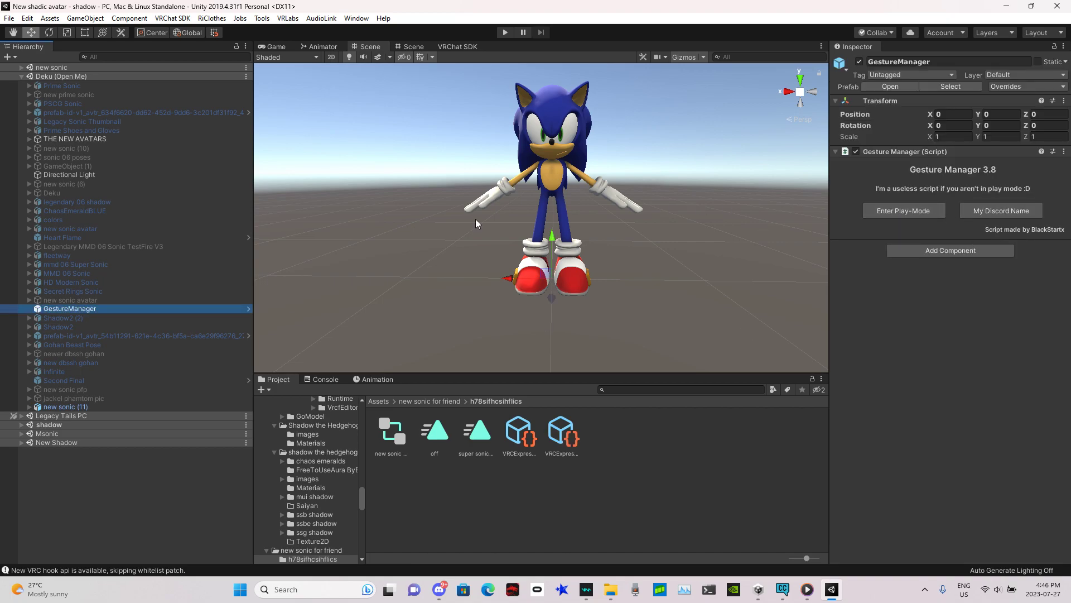
left_click(935, 217)
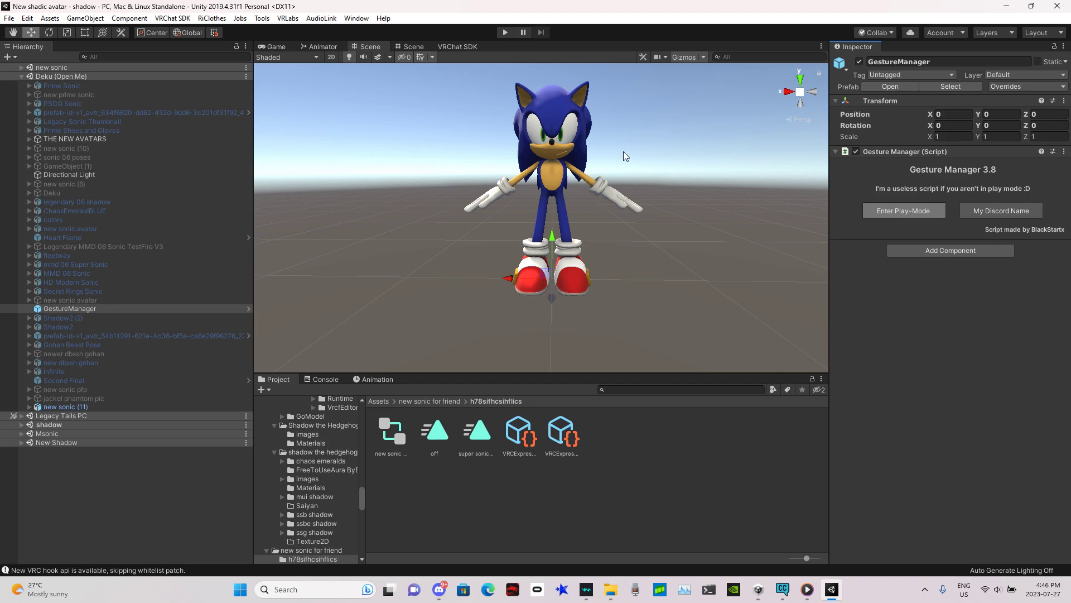
key("ctrl+p")
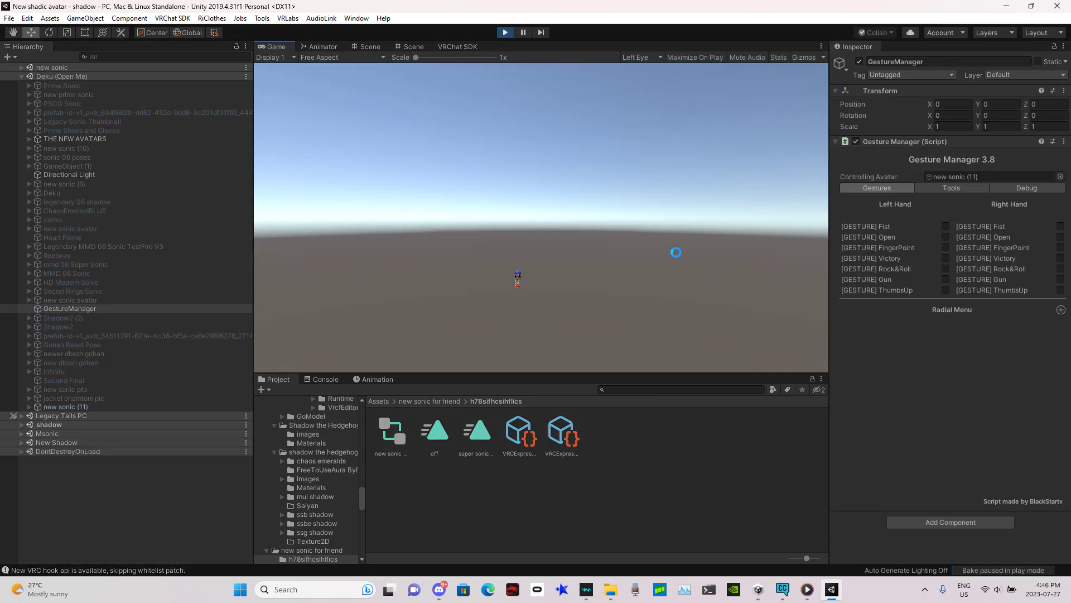
left_click(415, 46)
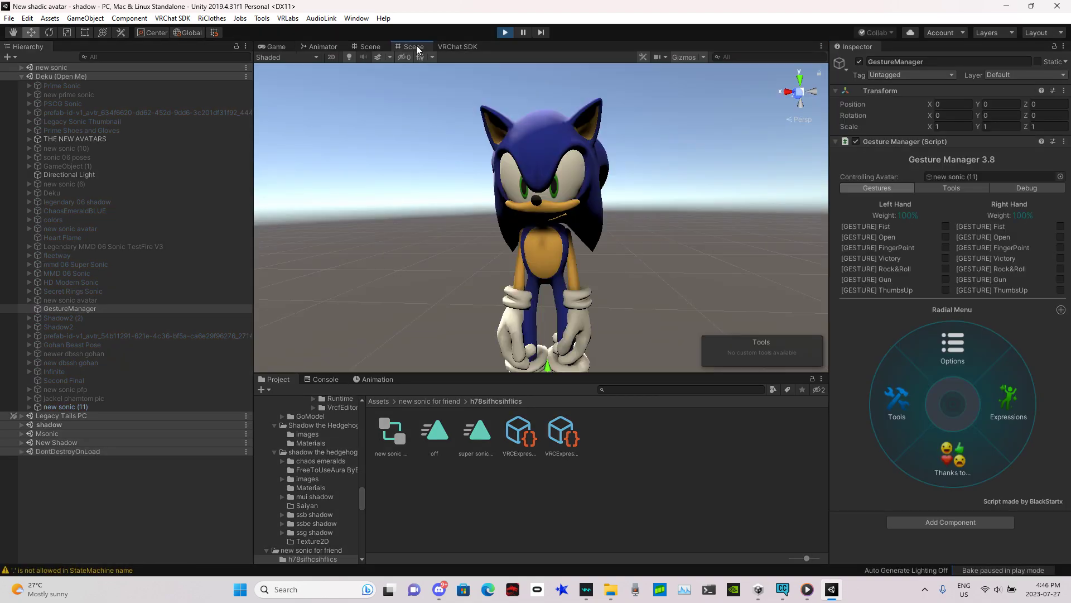
Step: Open Expressions in the Gesture Manager radial menu, toggle SUPER on and off repeatedly, and go back
left_click(992, 417)
left_click(915, 445)
left_click(915, 445)
left_click(915, 446)
left_click(916, 446)
left_click(915, 445)
left_click(915, 445)
left_click(915, 445)
left_click(915, 446)
left_click(915, 445)
left_click(915, 445)
left_click(915, 445)
left_click(915, 446)
left_click(915, 446)
left_click(915, 446)
left_click(915, 446)
left_click(915, 445)
left_click(915, 445)
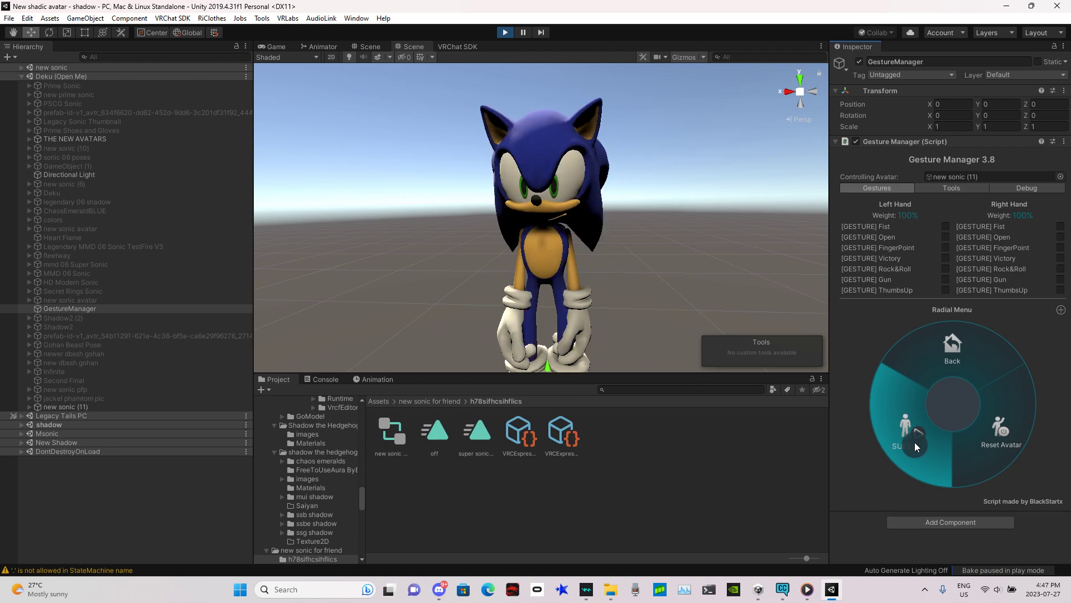
left_click(976, 344)
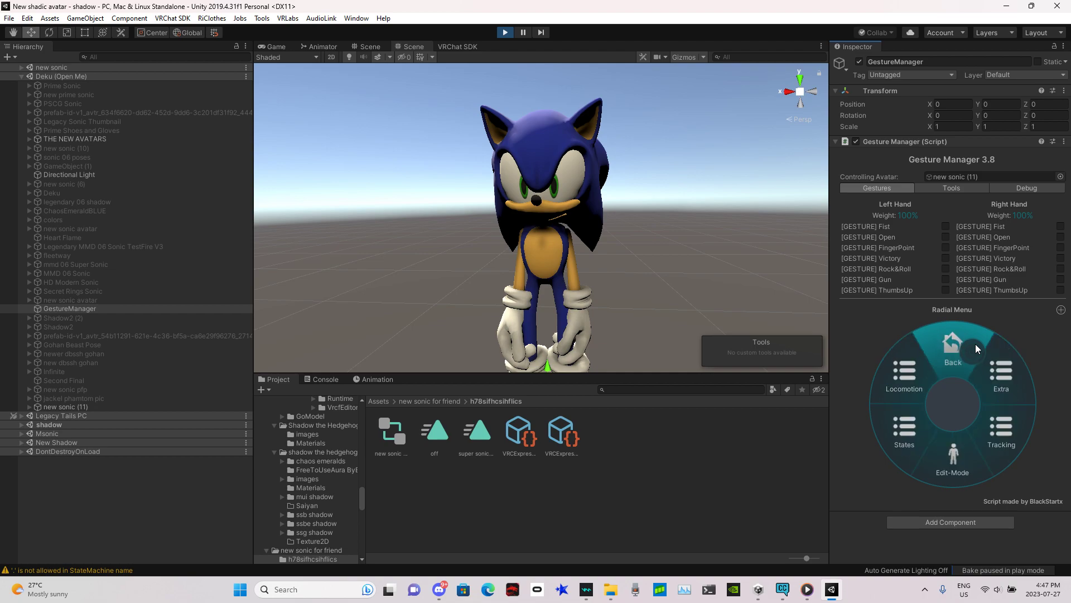
Step: Exit Play Mode
left_click(506, 32)
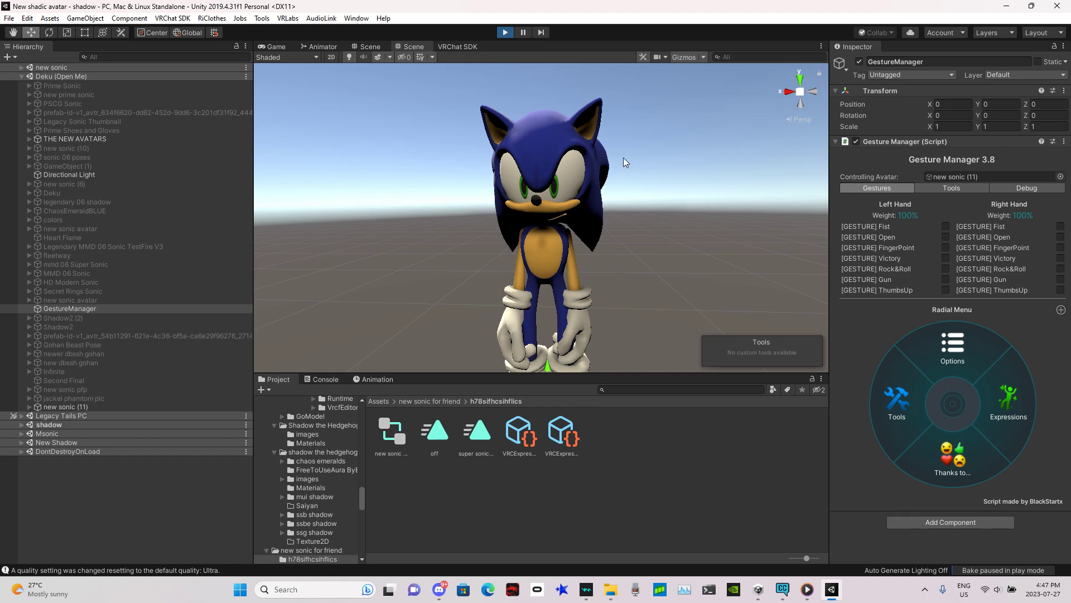
right_click_drag(613, 198, 622, 169)
key("w")
key("s")
key("w")
key("s")
key("w")
key("s")
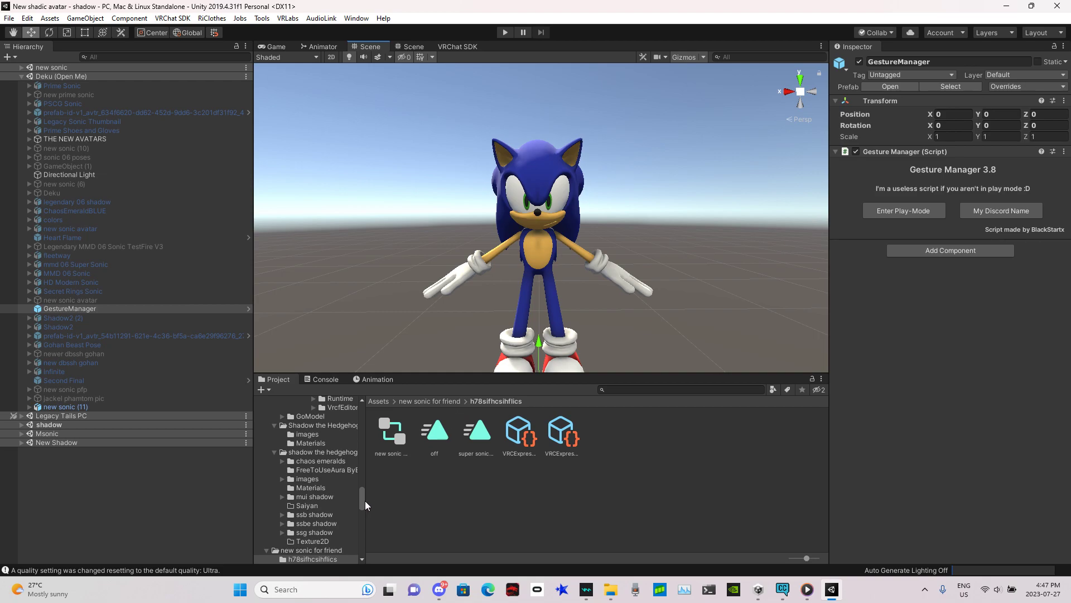
Step: Open the M4 asset folder and add the M4 gun model to the scene
left_click_drag(362, 496, 370, 403)
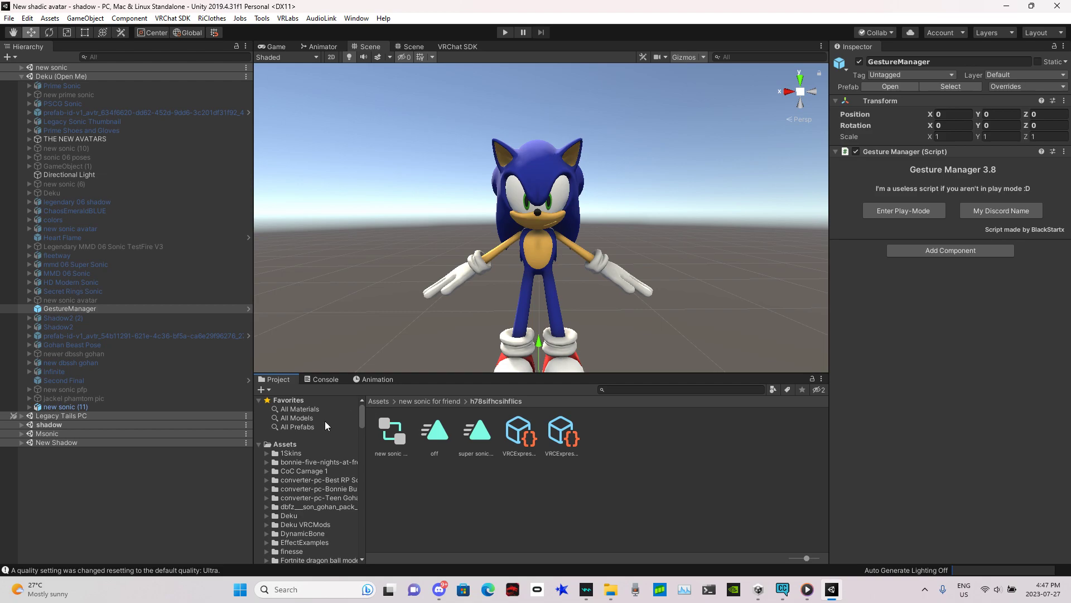
left_click(295, 445)
mouse_move(825, 445)
left_mouse_down()
mouse_move(826, 465)
mouse_move(814, 451)
left_mouse_up()
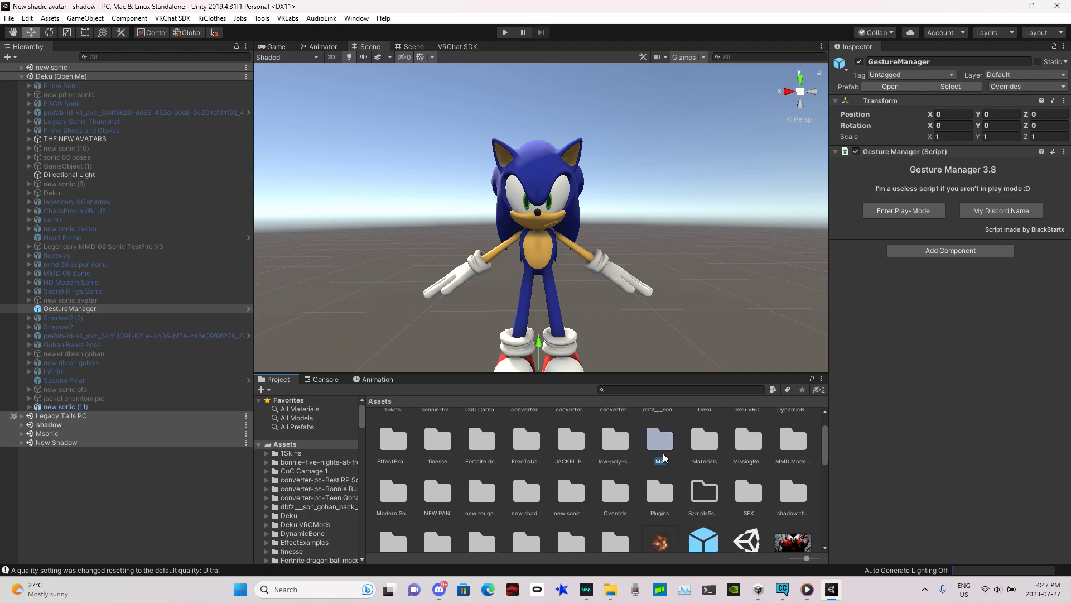
double_click(664, 456)
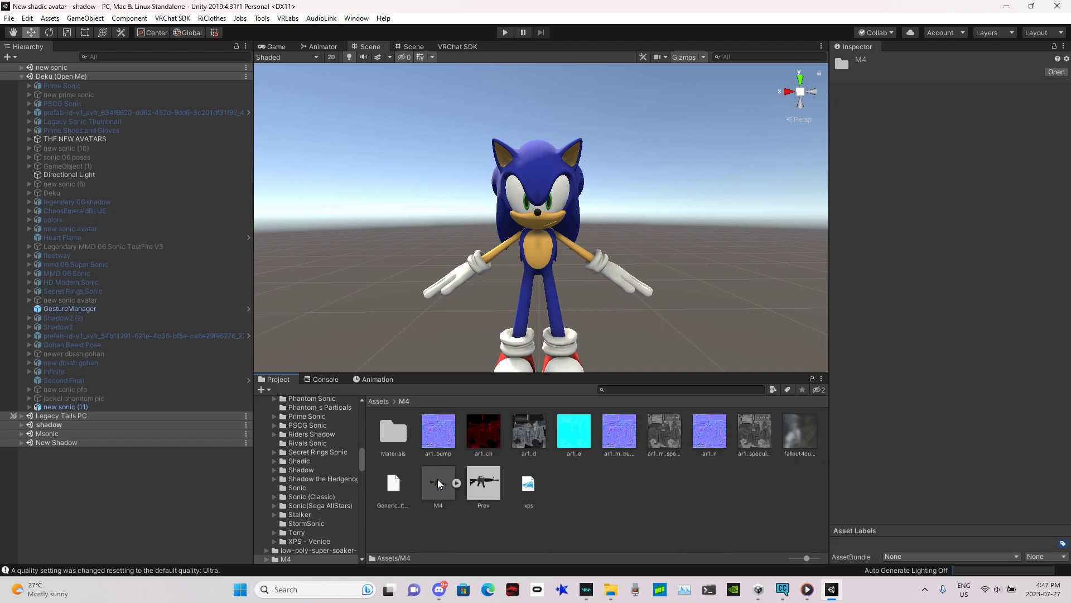
left_click_drag(441, 485, 32, 404)
Step: Open the M4 Materials folder and apply its two materials to the gun model
right_click_drag(653, 260, 817, 277)
key("w")
key("a")
key("s")
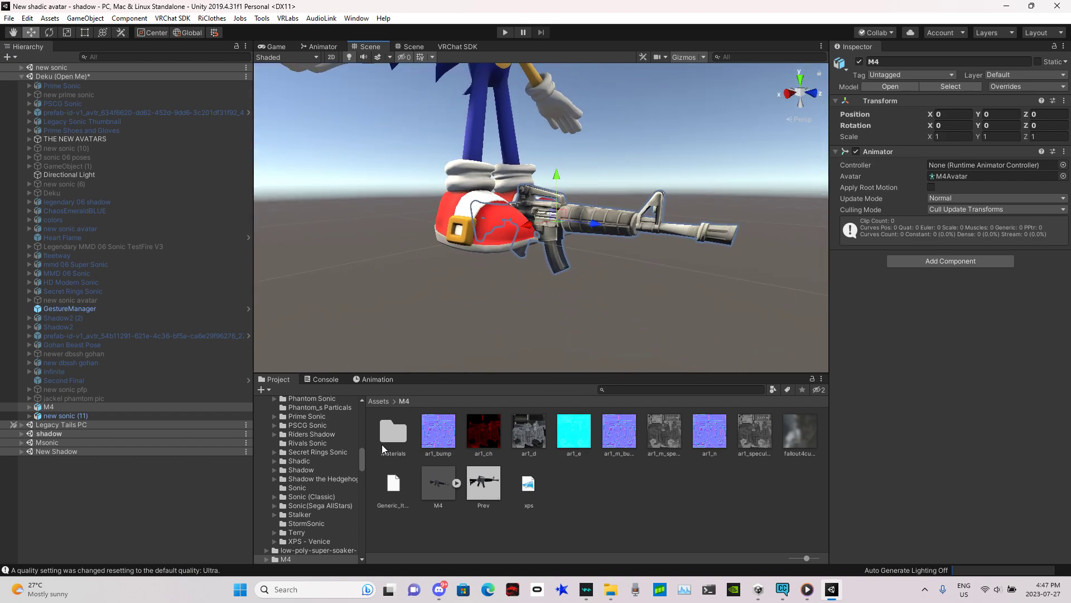
left_click(388, 441)
double_click(391, 441)
left_click_drag(403, 440, 605, 222)
left_click_drag(433, 443, 606, 232)
right_click_drag(606, 232, 605, 261)
key("a")
key("w")
key("s")
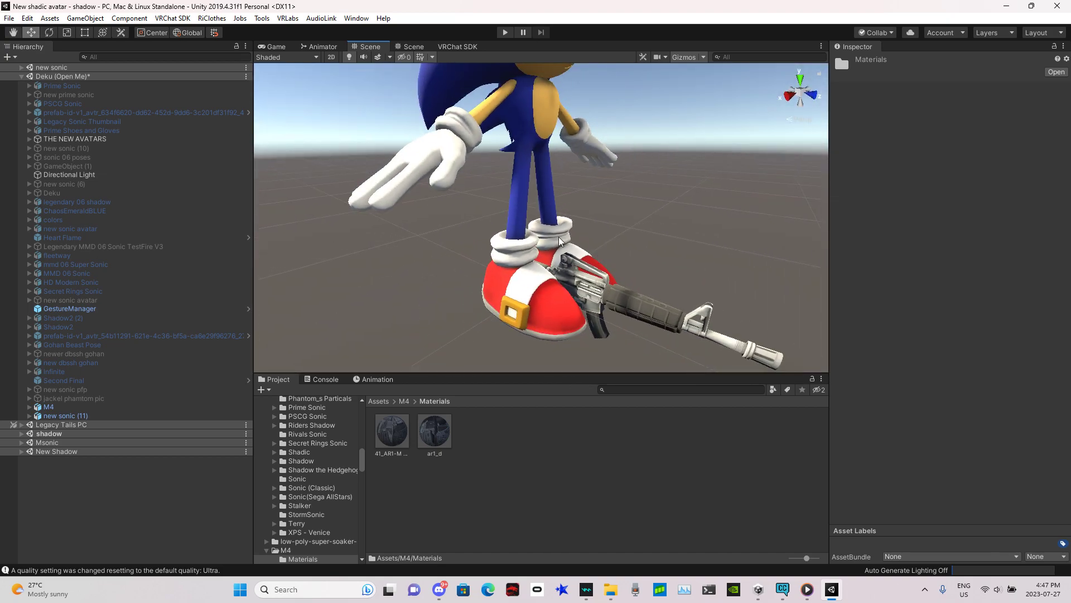
key("s")
right_click_drag(784, 276, 810, 283)
Step: Move the M4 gun up and sideways to about Sonic's right-hand height
left_click(580, 259)
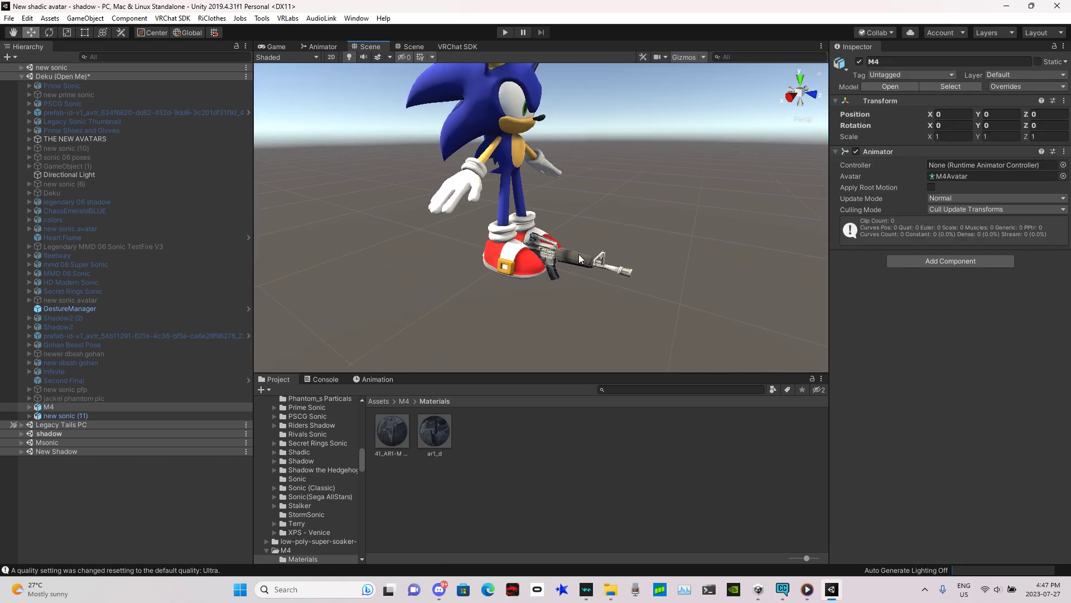
left_click_drag(560, 227, 542, 134)
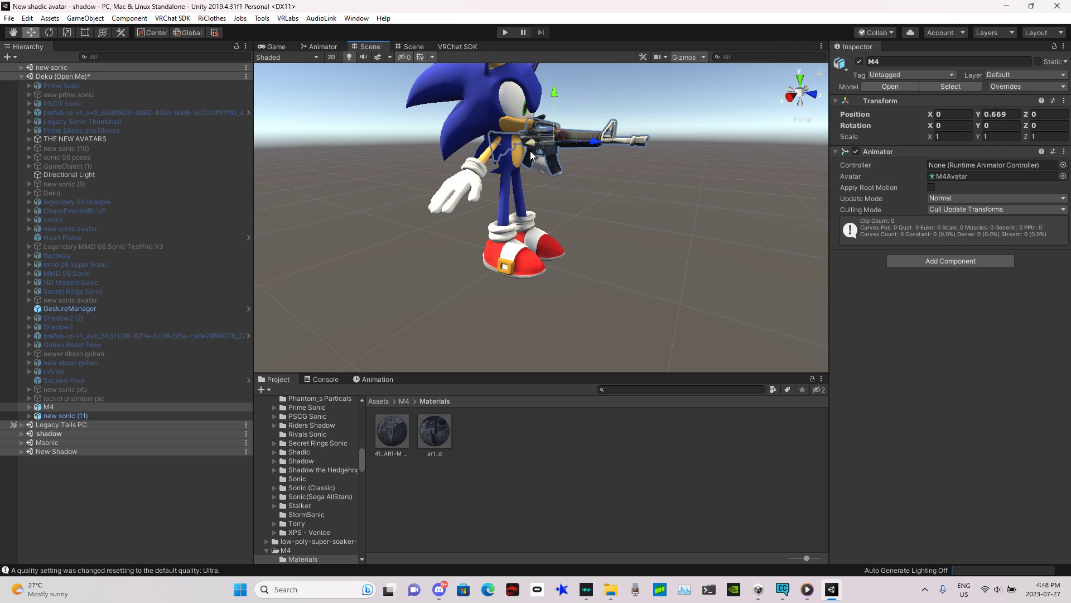
key("w")
right_click_drag(677, 170, 562, 169)
left_click_drag(610, 194, 505, 184)
left_click_drag(435, 158, 447, 266)
key("w")
right_click_drag(447, 265, 648, 282)
key("a")
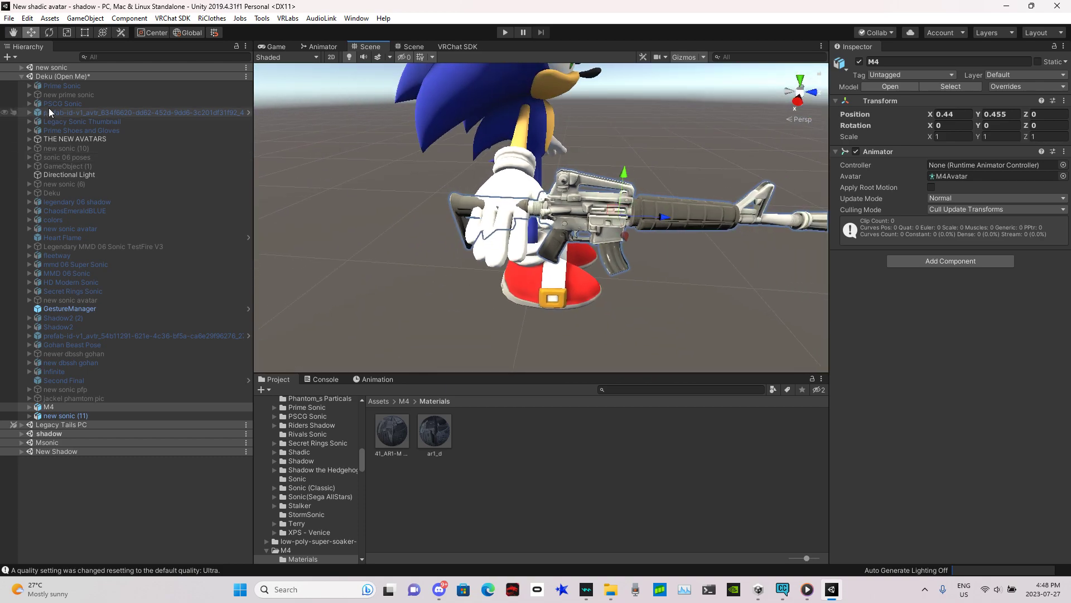
Step: Rotate and reposition the M4 so it lies in Sonic's right hand
left_click(49, 32)
left_click_drag(633, 237, 478, 223)
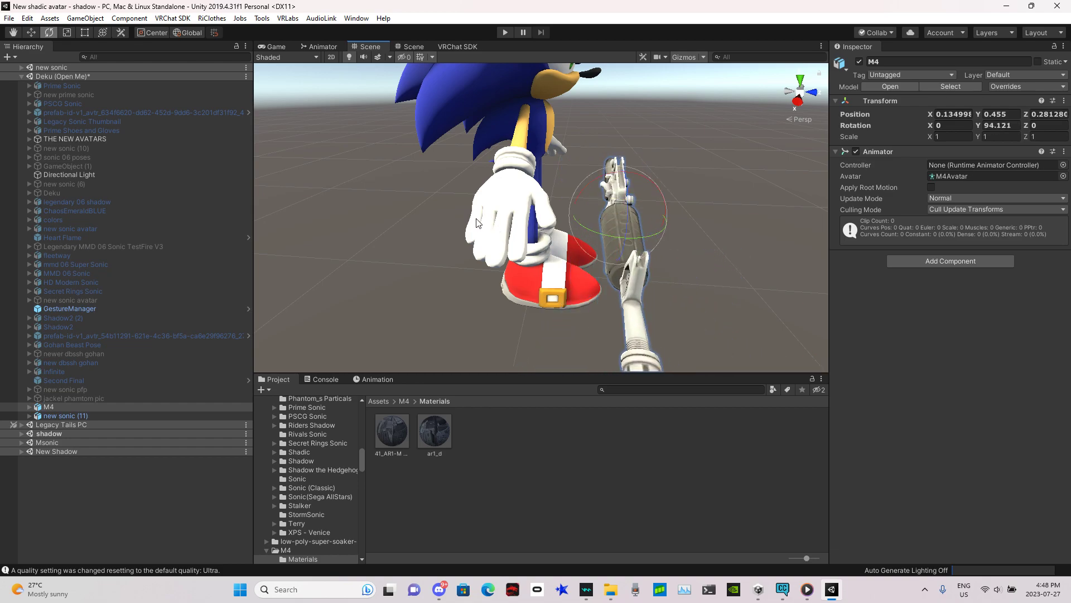
left_click_drag(647, 194, 438, 136)
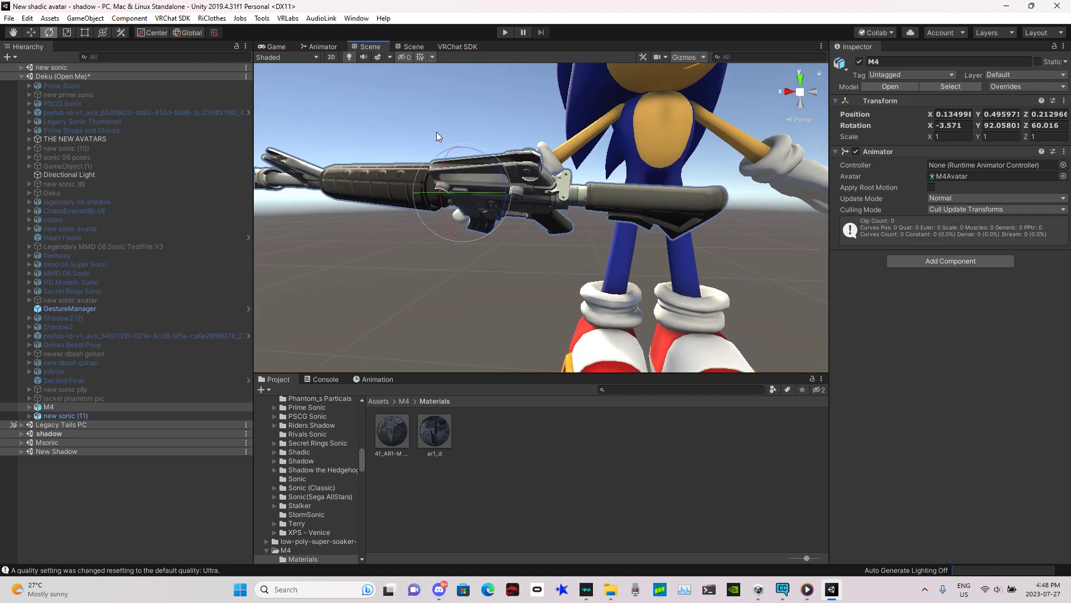
left_click_drag(503, 207, 486, 120)
right_click_drag(491, 122, 667, 188)
key("s")
left_click_drag(669, 220, 683, 233)
right_click_drag(683, 233, 821, 243)
key("s")
left_click_drag(549, 245, 463, 226)
left_click(31, 33)
right_click_drag(462, 227, 173, 177)
key("w")
left_click_drag(514, 247, 512, 210)
left_click_drag(478, 246, 458, 246)
key("w")
right_click_drag(457, 246, 955, 396)
key("a")
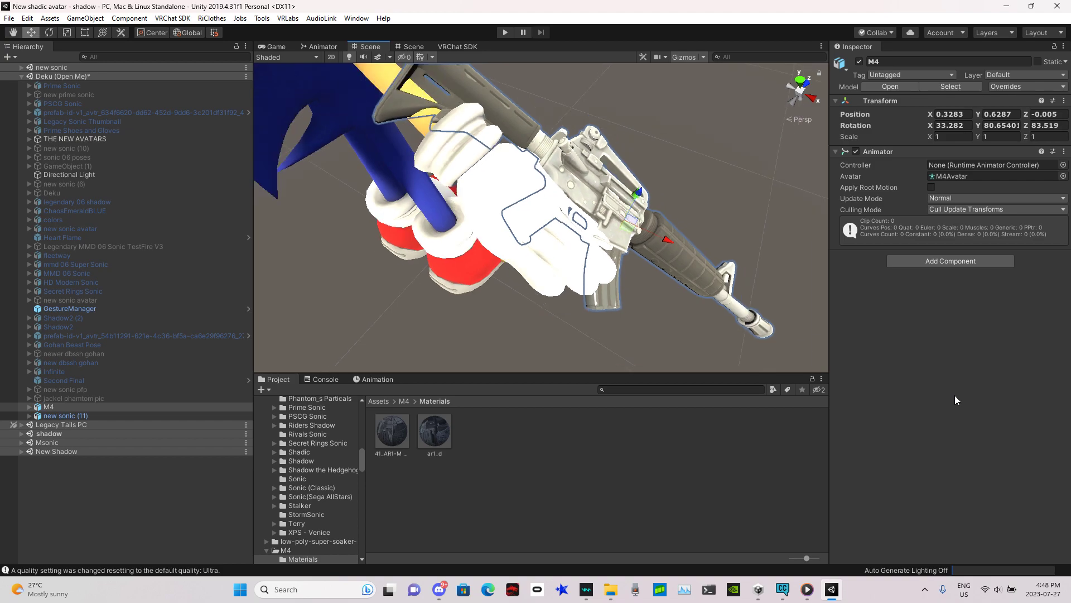
left_click(744, 179)
key("d")
right_click_drag(745, 179, 269, 48)
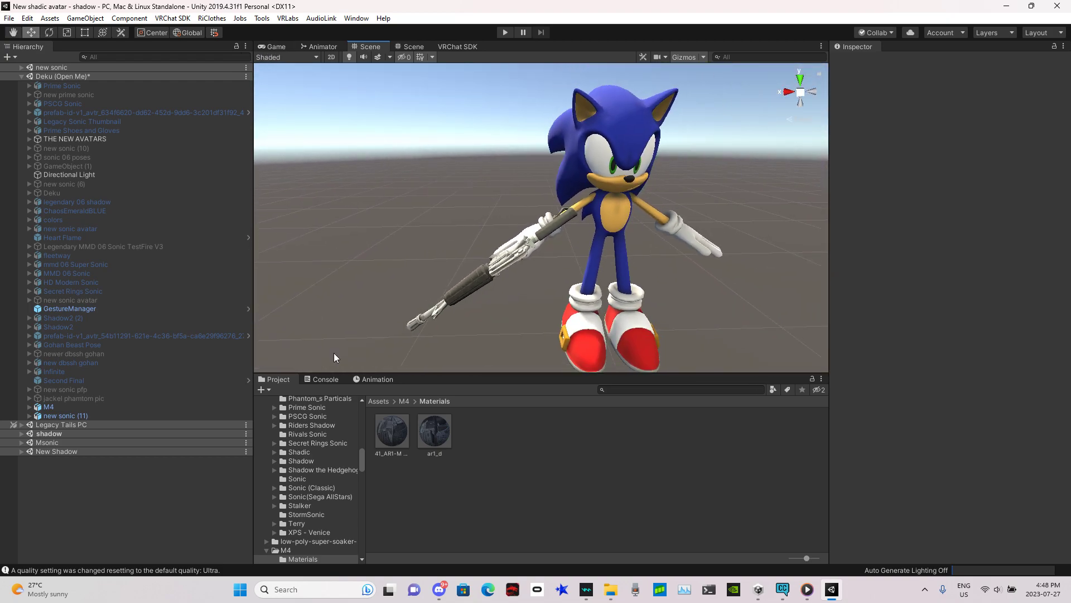
Step: Expand the new sonic (11) right arm bones and parent the M4 under the Right wrist bone
left_click(29, 415)
left_click_drag(249, 384, 246, 440)
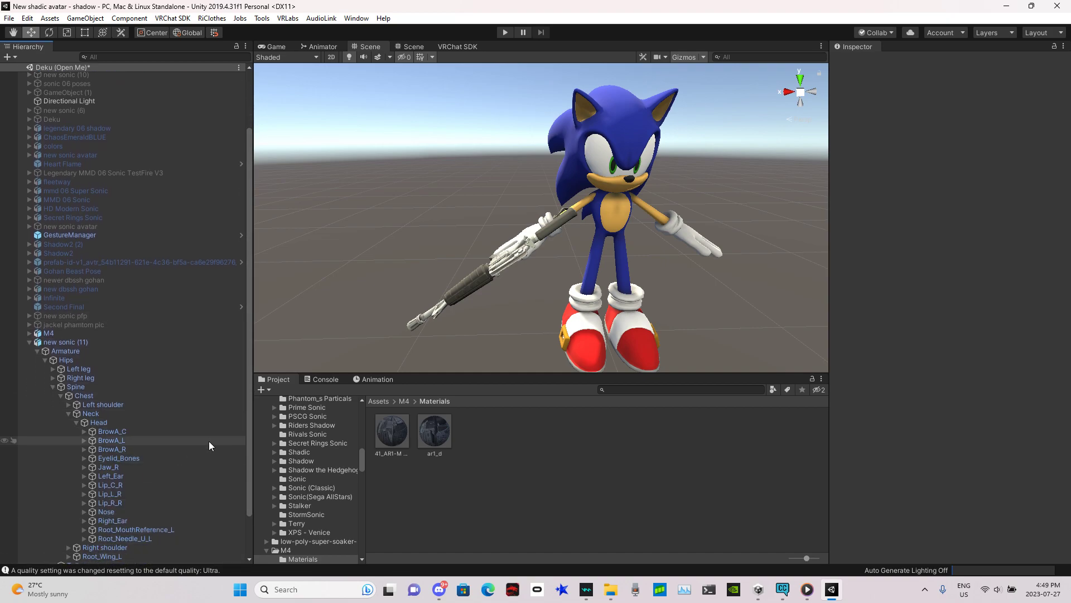
left_click(69, 413)
left_click(69, 496)
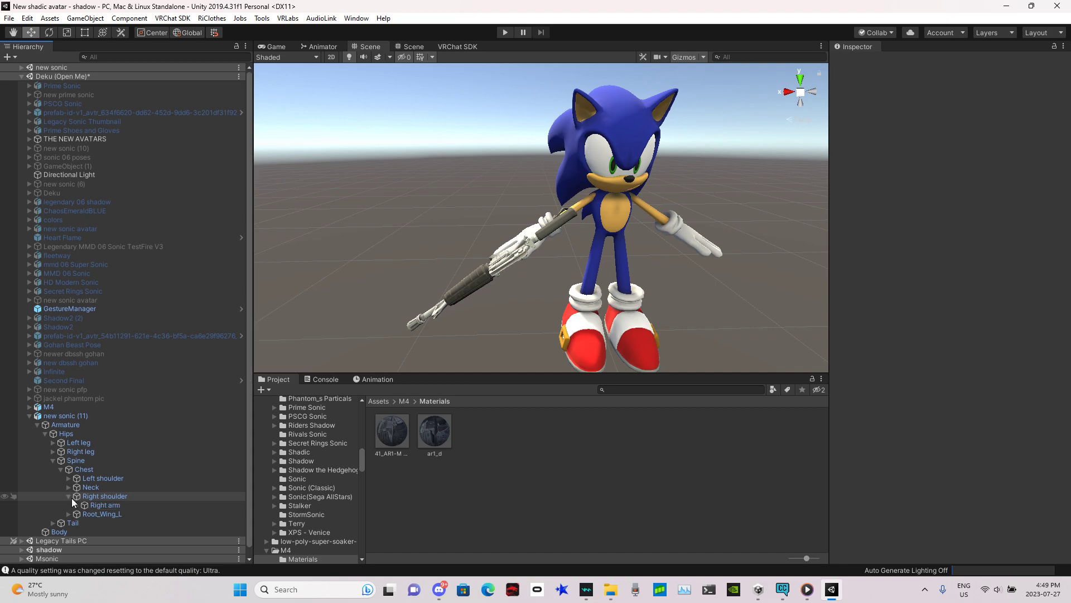
left_click(77, 506)
left_click(84, 515)
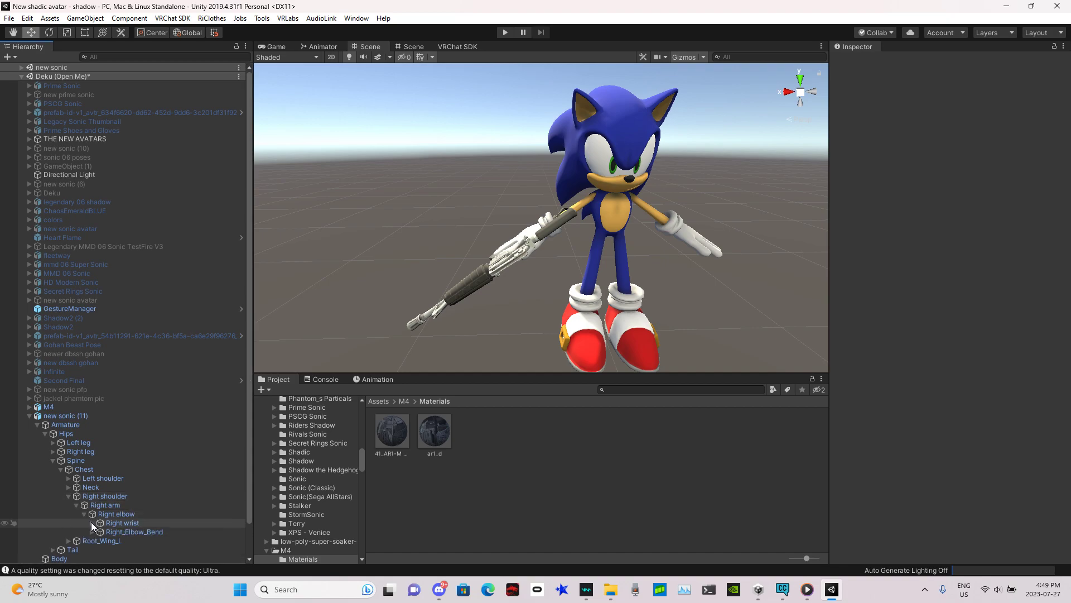
left_click(92, 522)
left_click_drag(82, 409, 125, 524)
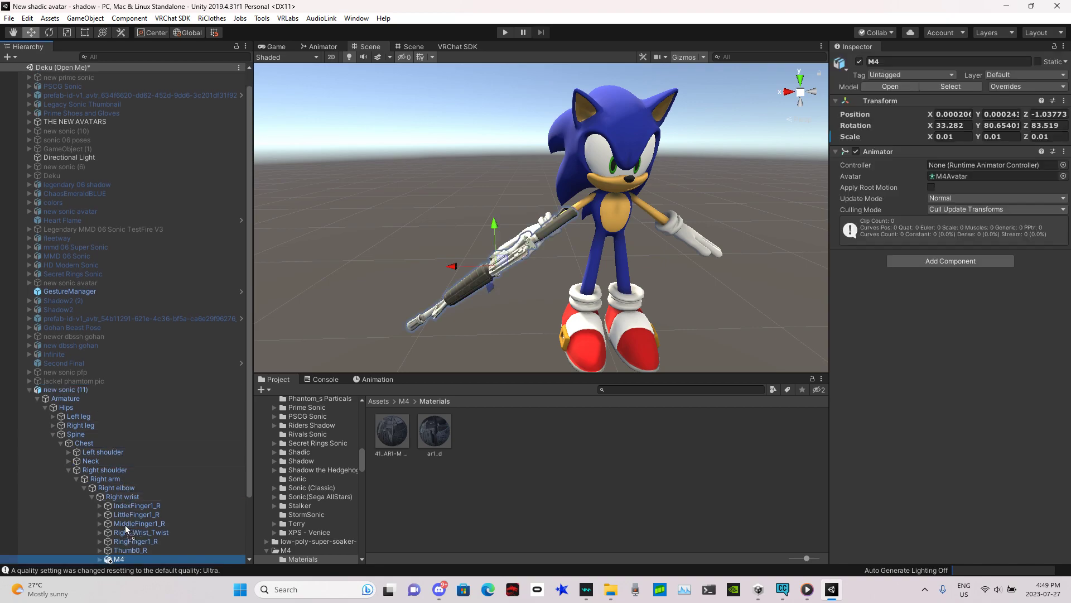
left_click(135, 499)
left_click(49, 32)
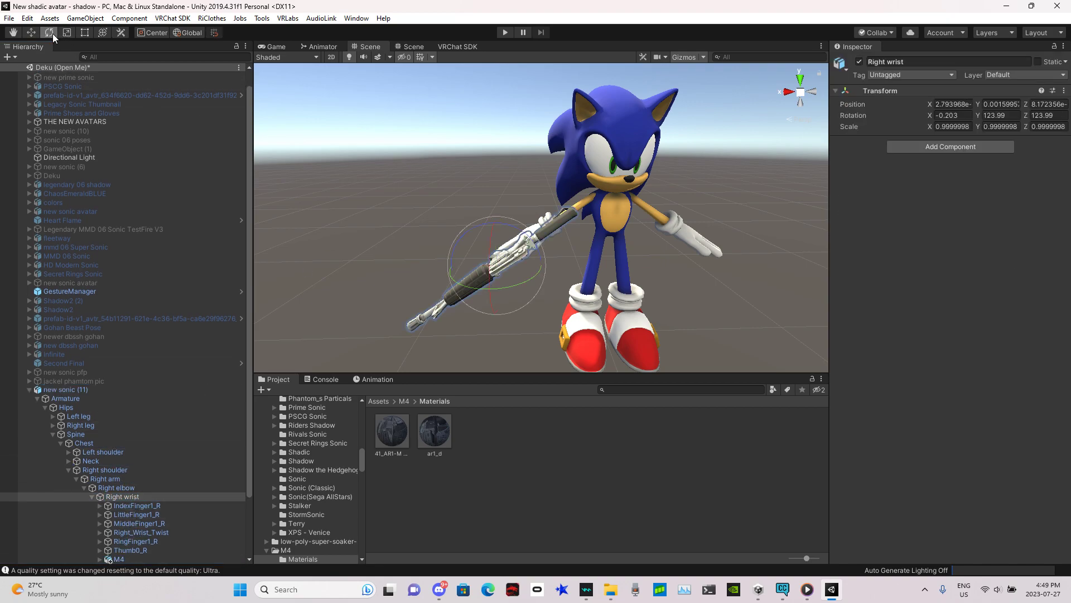
mouse_move(524, 242)
left_mouse_down()
mouse_move(507, 214)
mouse_move(548, 275)
mouse_move(474, 212)
mouse_move(520, 244)
left_mouse_up()
key("ctrl+z")
right_click_drag(498, 273, 477, 242)
key("w")
key("s")
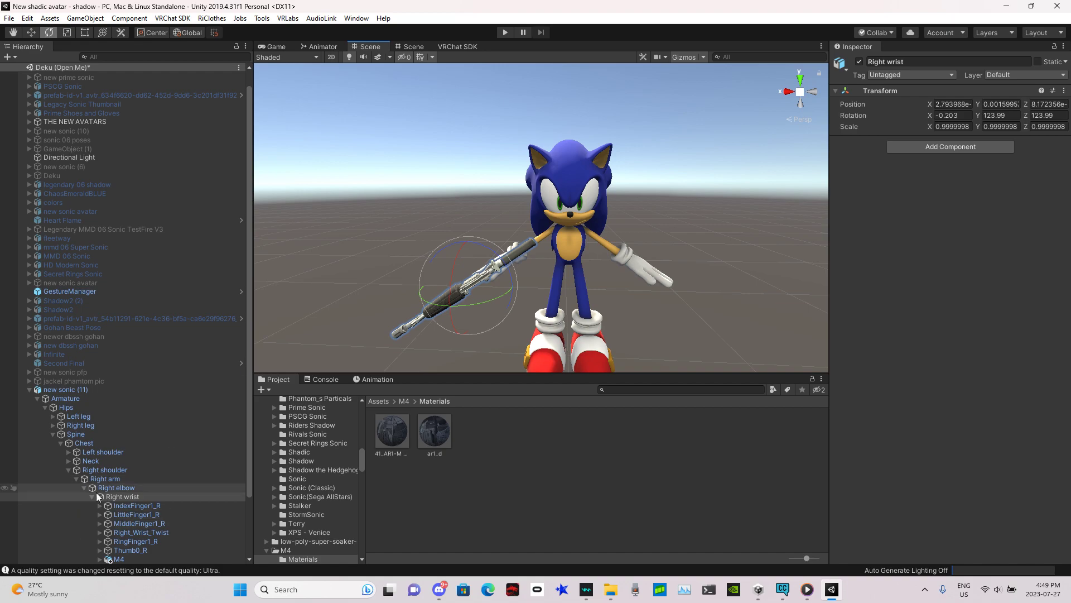
Step: Unpack the new sonic (11) prefab completely
left_click(66, 391)
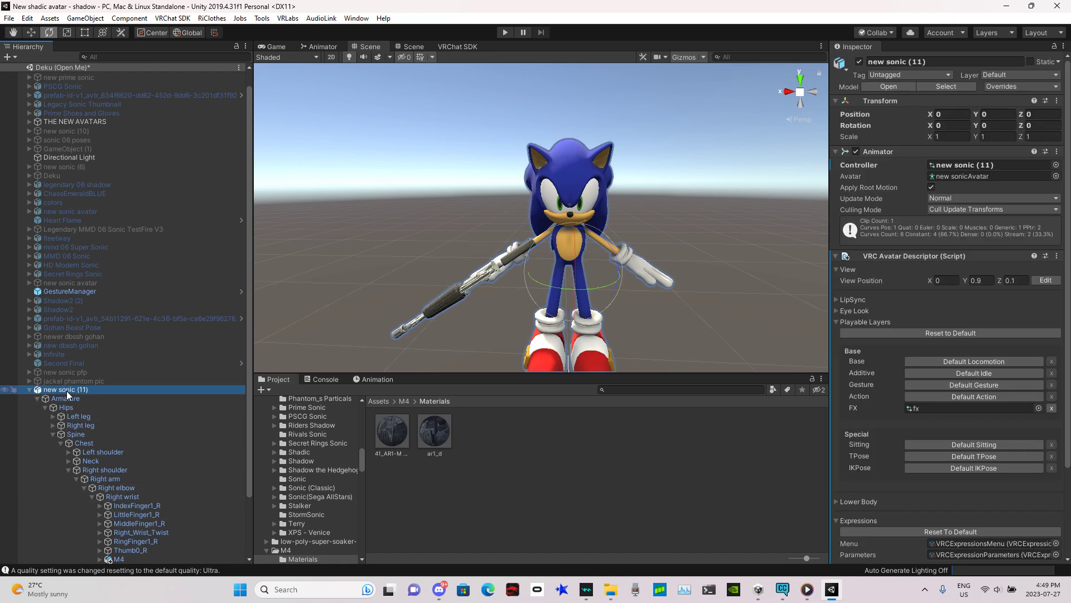
right_click(113, 390)
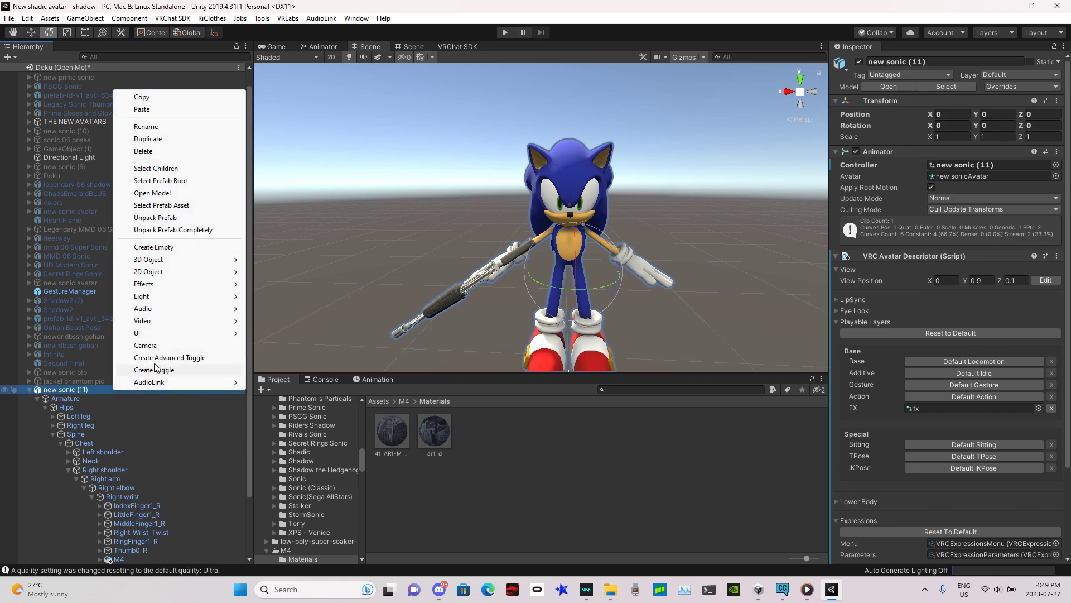
left_click(188, 231)
left_click_drag(248, 389, 246, 451)
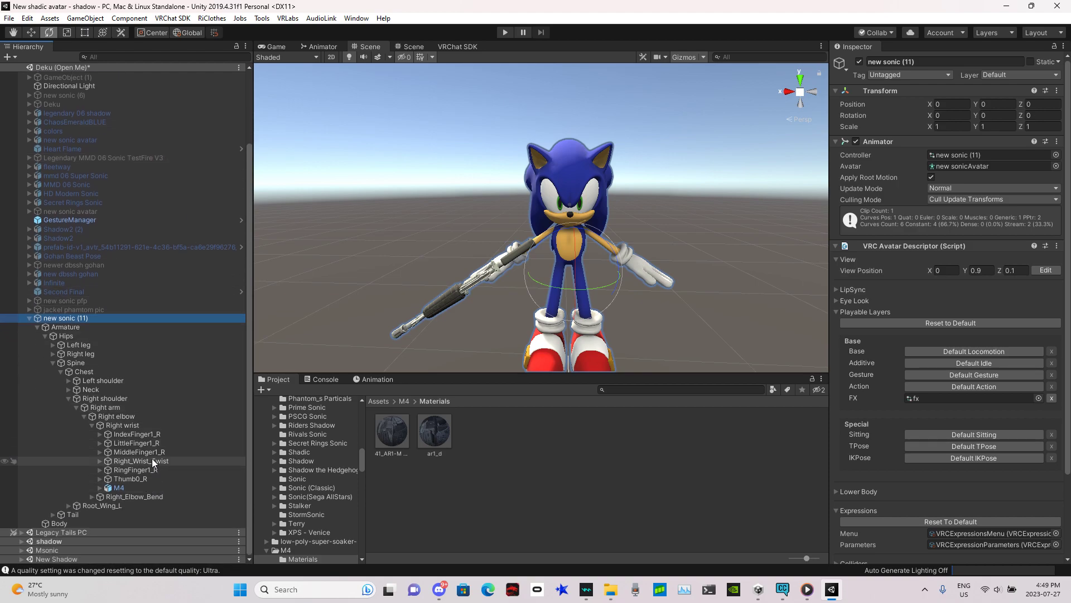
left_click_drag(153, 460, 141, 420)
left_click(123, 434)
mouse_move(488, 282)
left_mouse_down()
mouse_move(469, 203)
mouse_move(495, 291)
left_mouse_up()
key("ctrl+z")
Step: Browse the avatar's arm, wrist and leg bones in the hierarchy
left_click(69, 398)
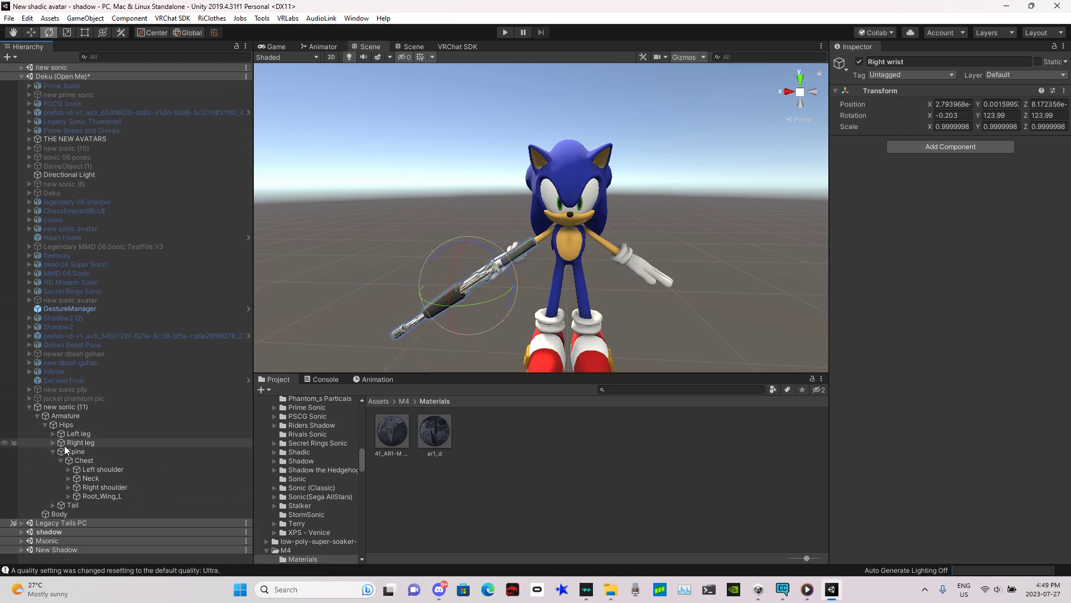
left_click(69, 469)
left_click(77, 478)
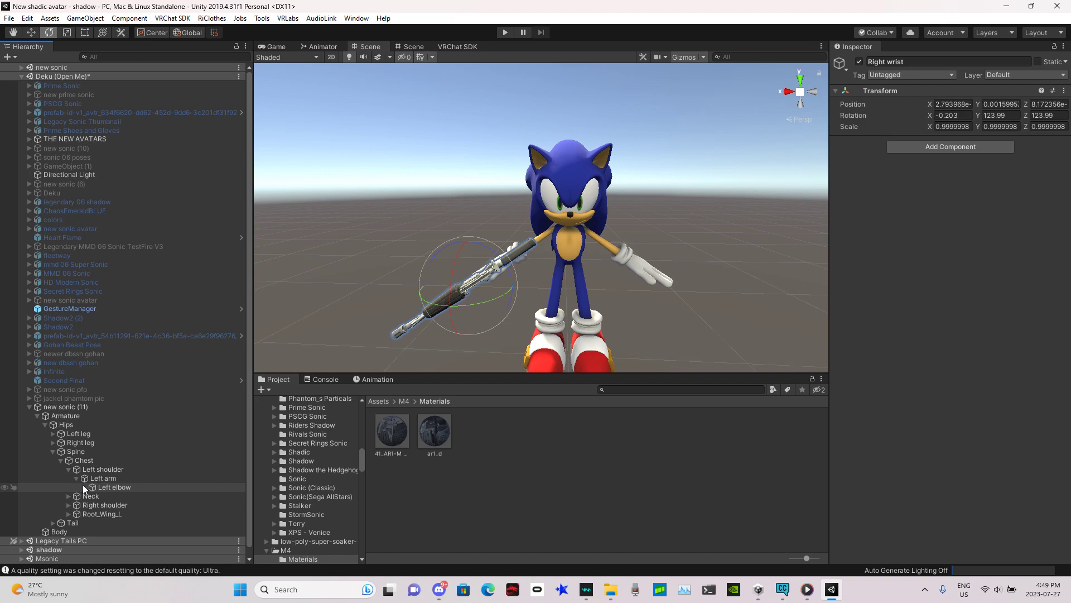
left_click(84, 487)
left_click(91, 497)
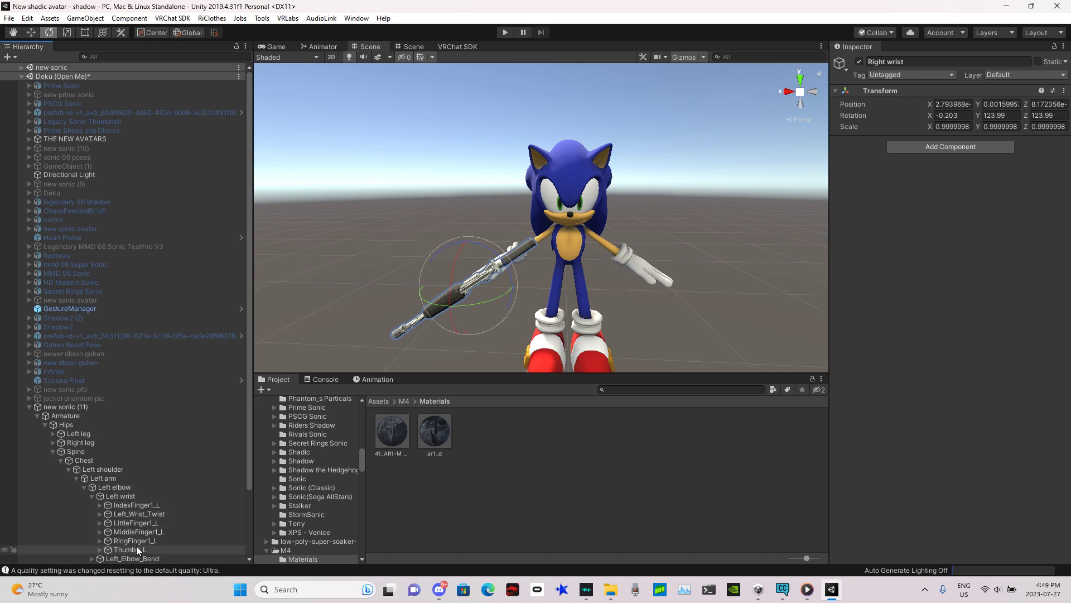
left_click(140, 514)
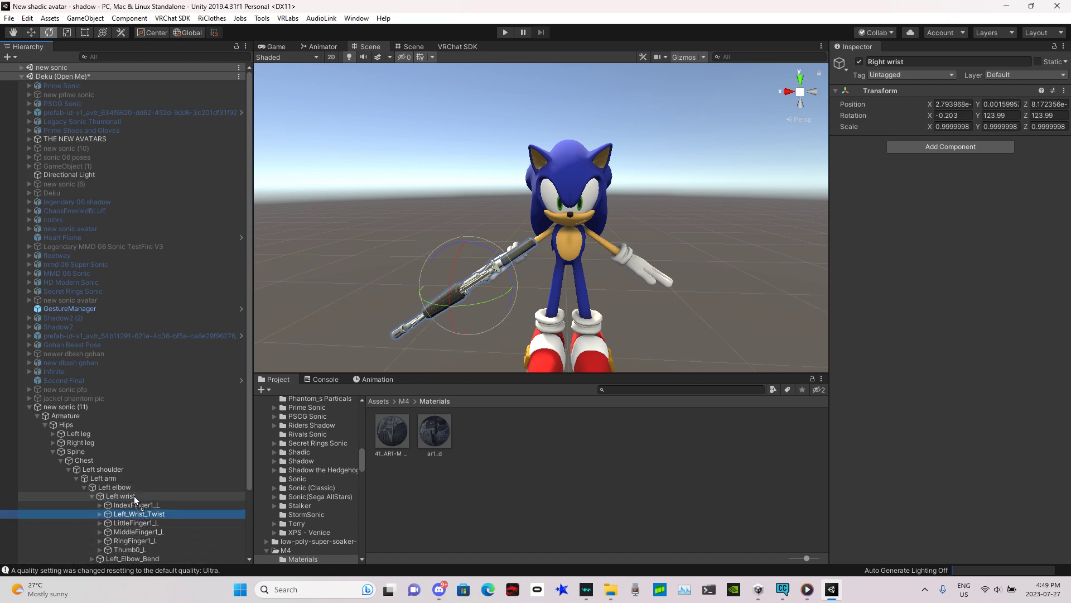
left_click(91, 496)
left_click(84, 487)
left_click(77, 478)
left_click(68, 469)
left_click(53, 442)
left_click(62, 451)
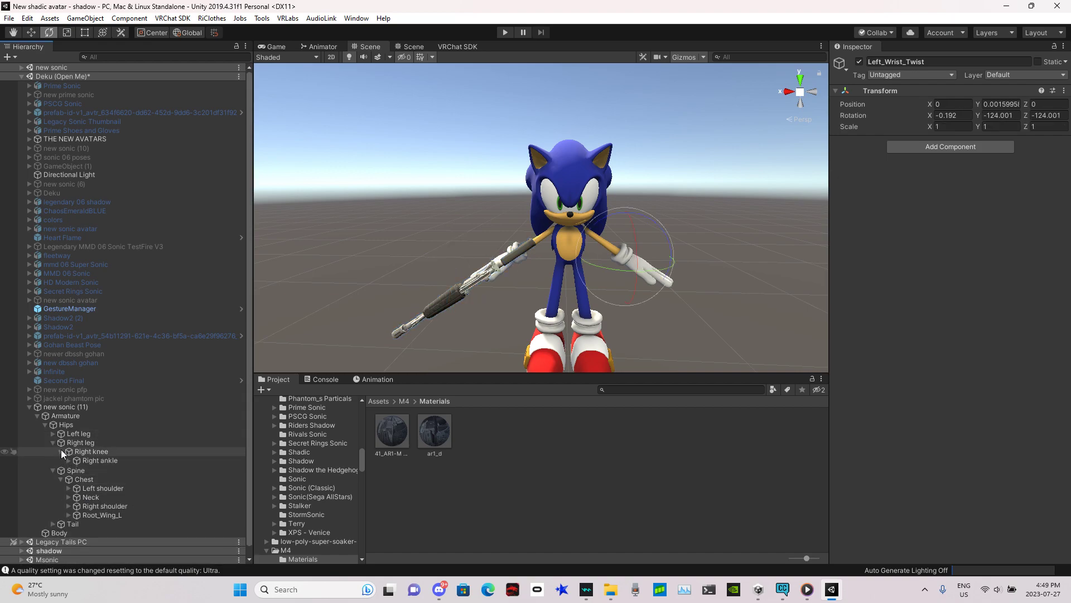
left_click(69, 461)
left_click_drag(100, 476, 98, 466)
left_click(53, 443)
left_click(53, 433)
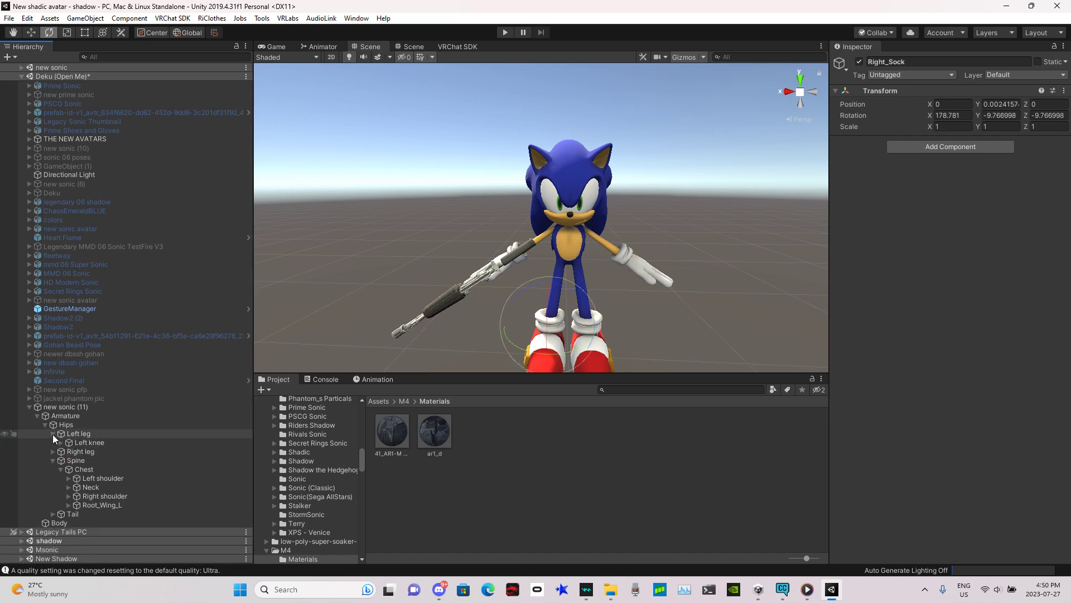
left_click(61, 442)
left_click(68, 451)
left_click_drag(102, 469, 82, 444)
left_click_drag(102, 481, 89, 446)
left_click(60, 442)
left_click(53, 433)
Step: Select the M4 gun on the avatar and disable the object so it is hidden
left_click(53, 451)
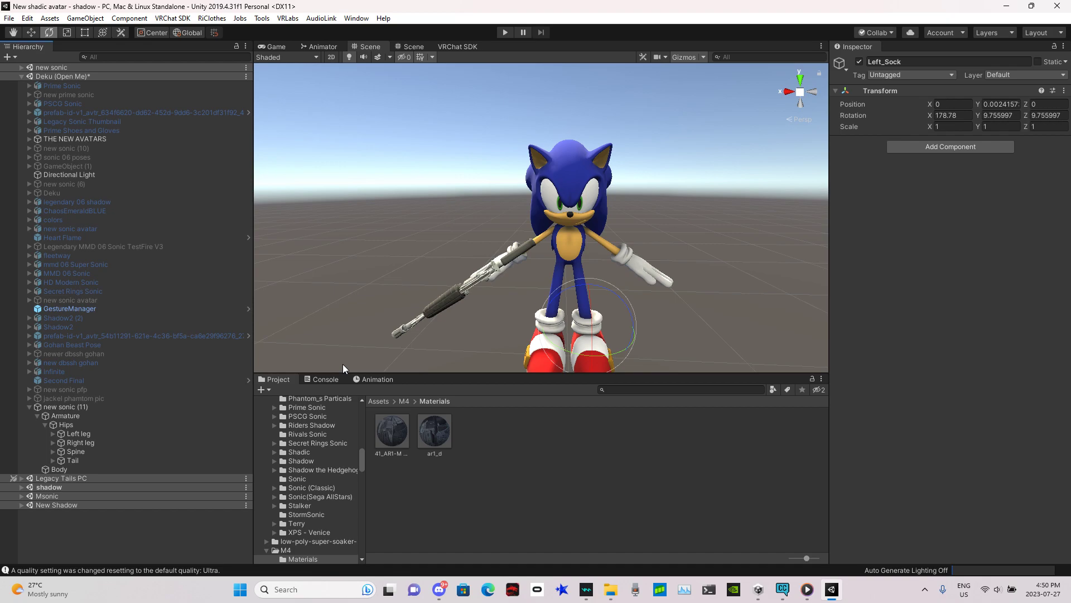
left_click(53, 450)
left_click(485, 275)
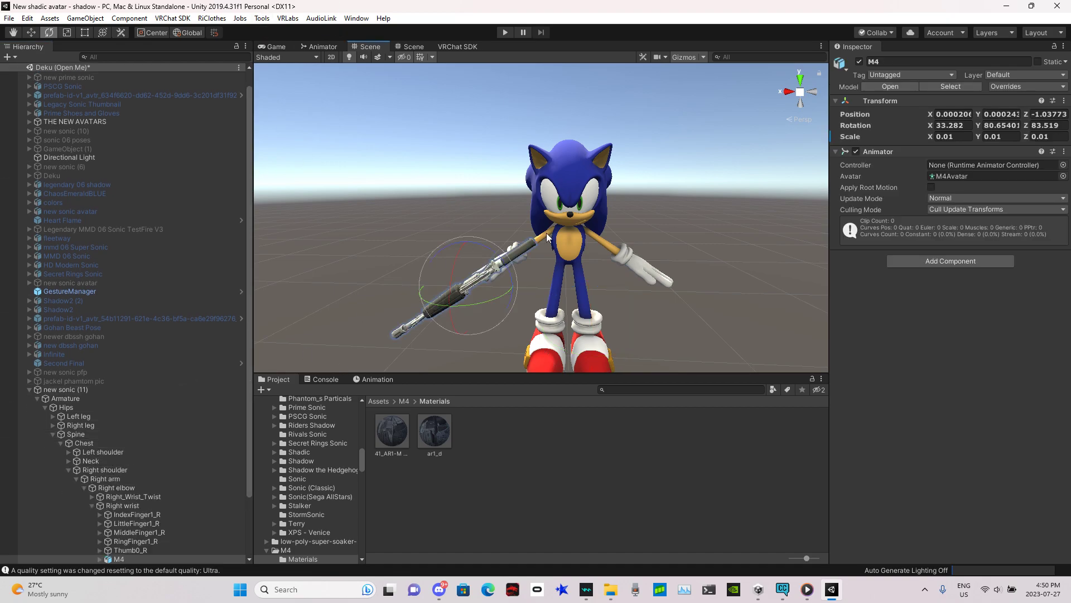
left_click(860, 62)
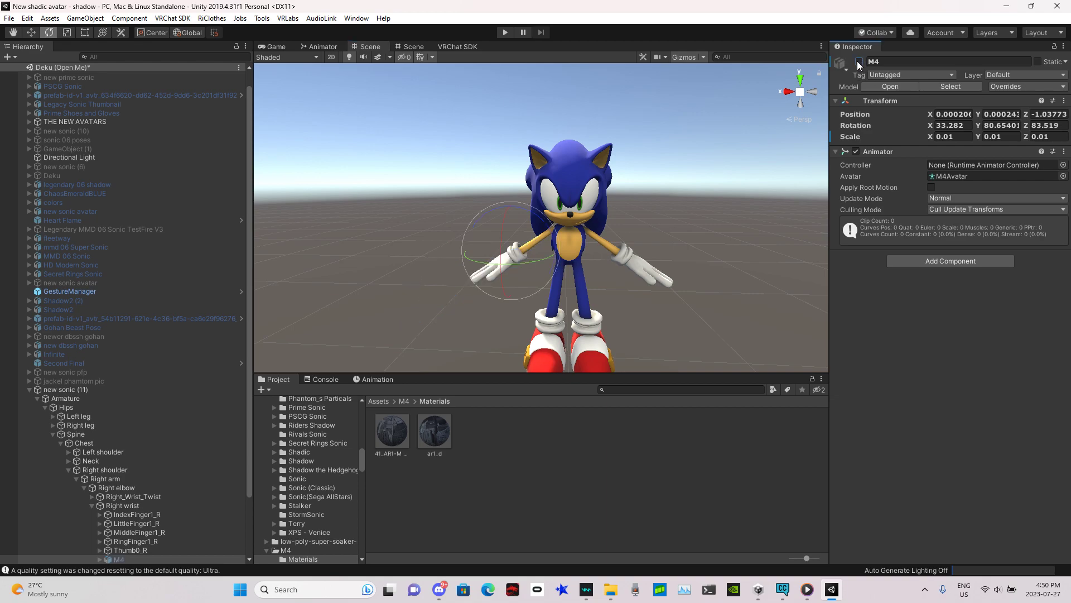
left_click(262, 18)
left_click(316, 49)
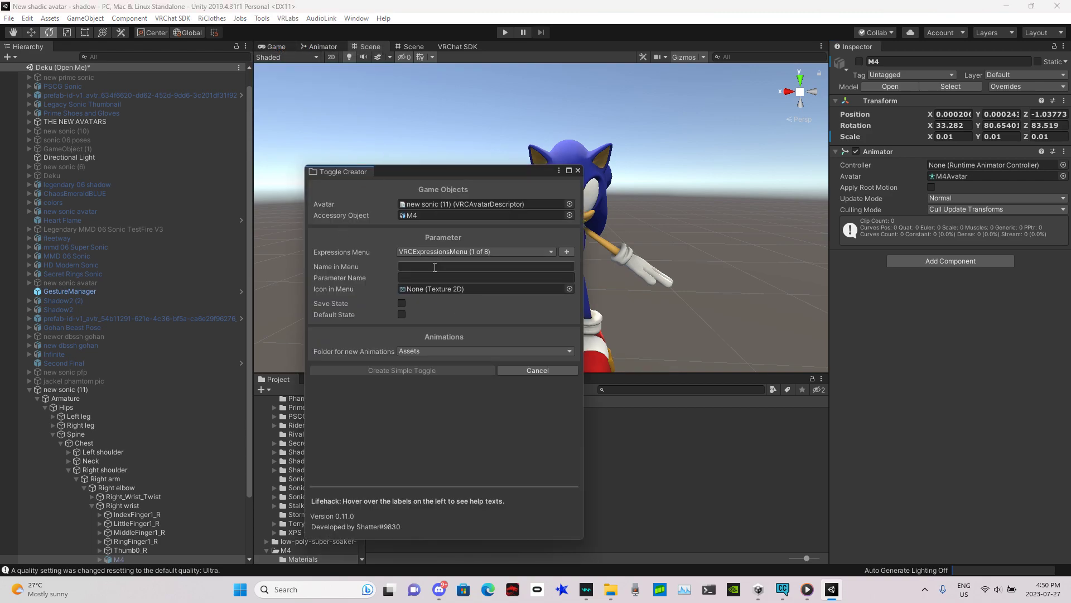
type("m4")
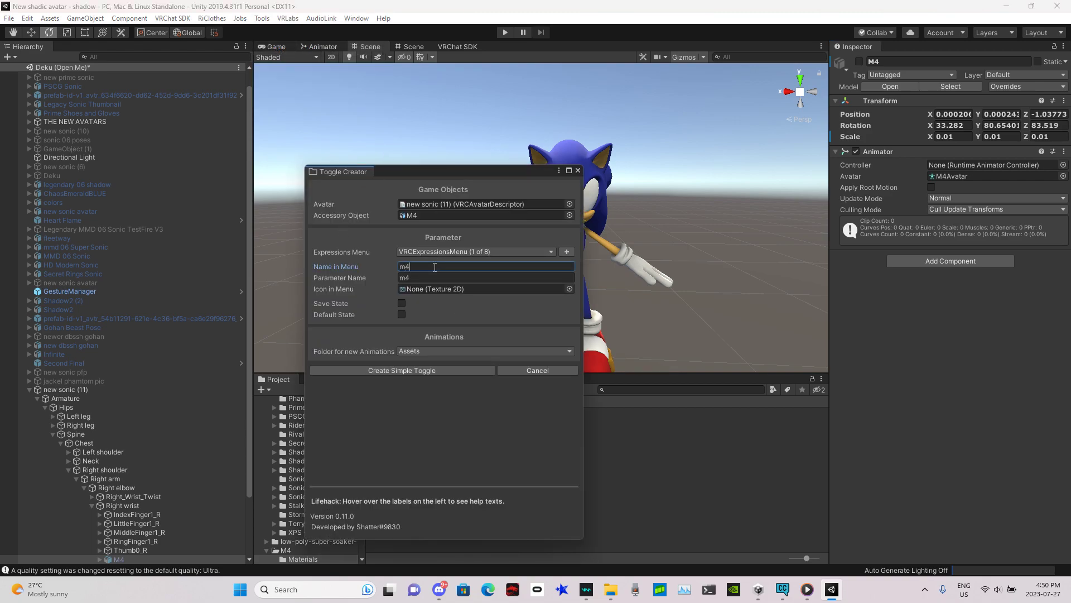
key("BackSpace")
key("BackSpace")
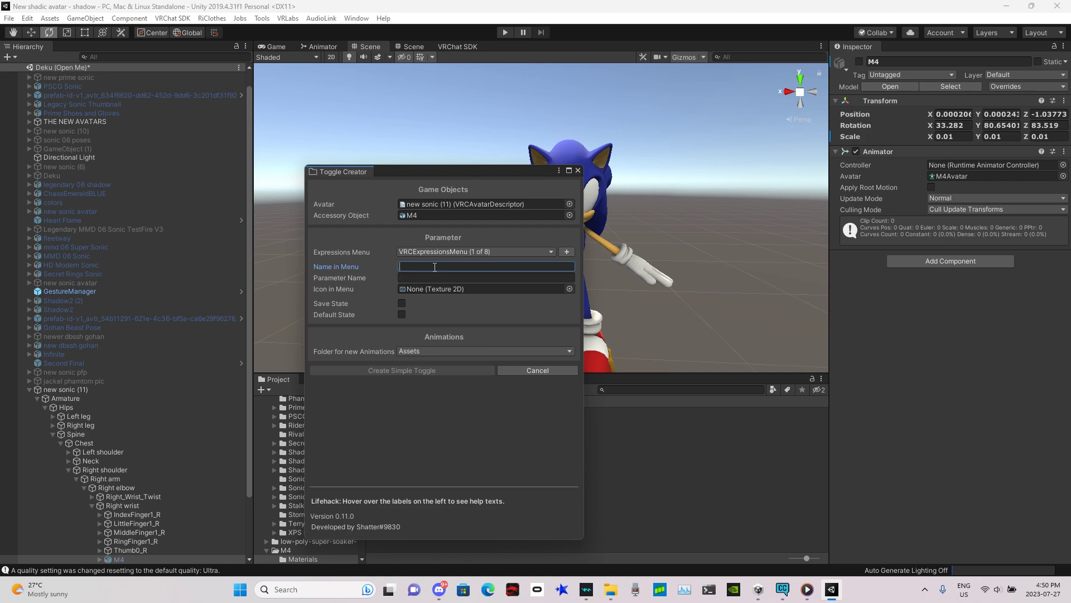
left_click(578, 171)
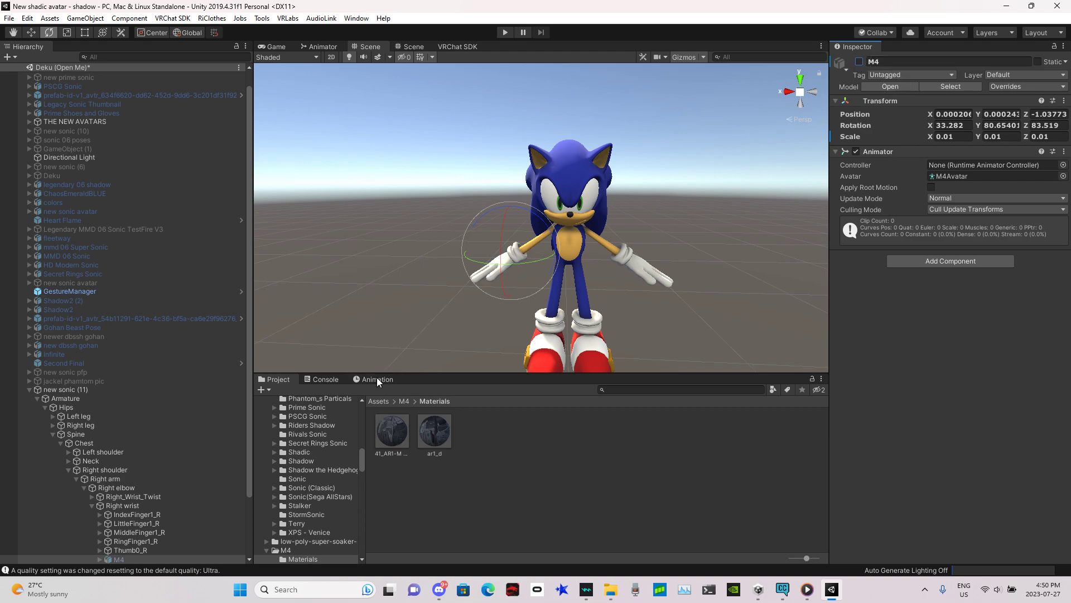
Step: Open the h78sifhcsihflics folder inside new sonic for friend in the Project assets
left_click_drag(364, 464, 360, 399)
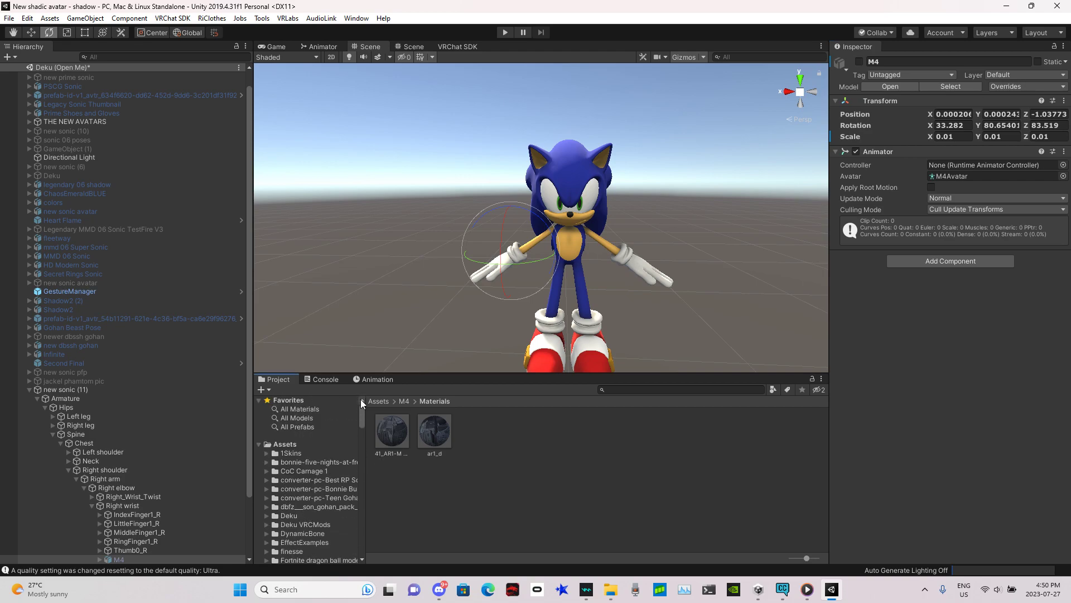
left_click(296, 447)
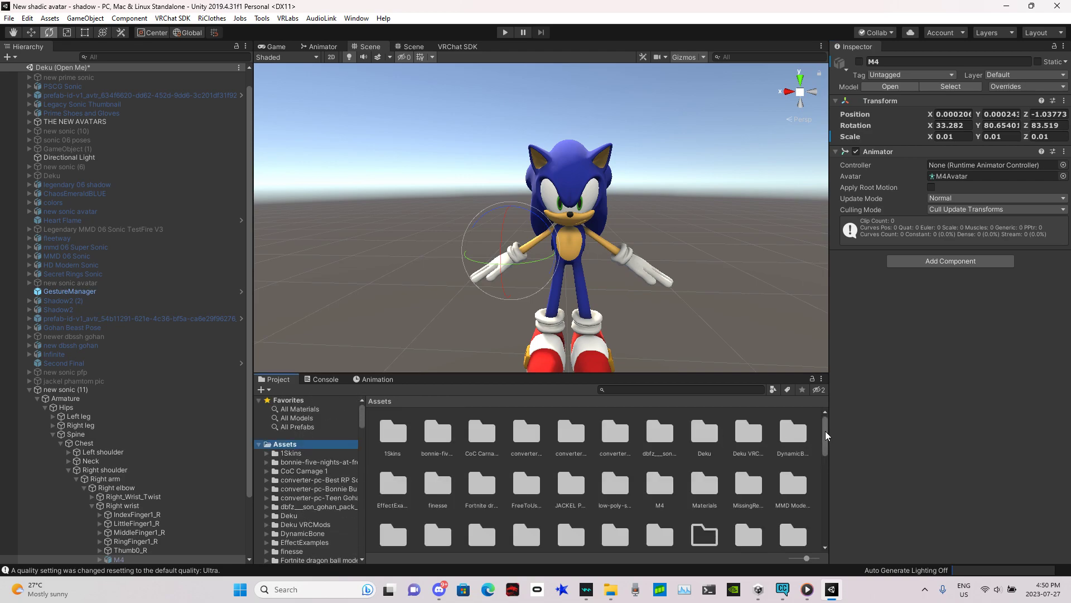
left_click_drag(826, 436, 823, 444)
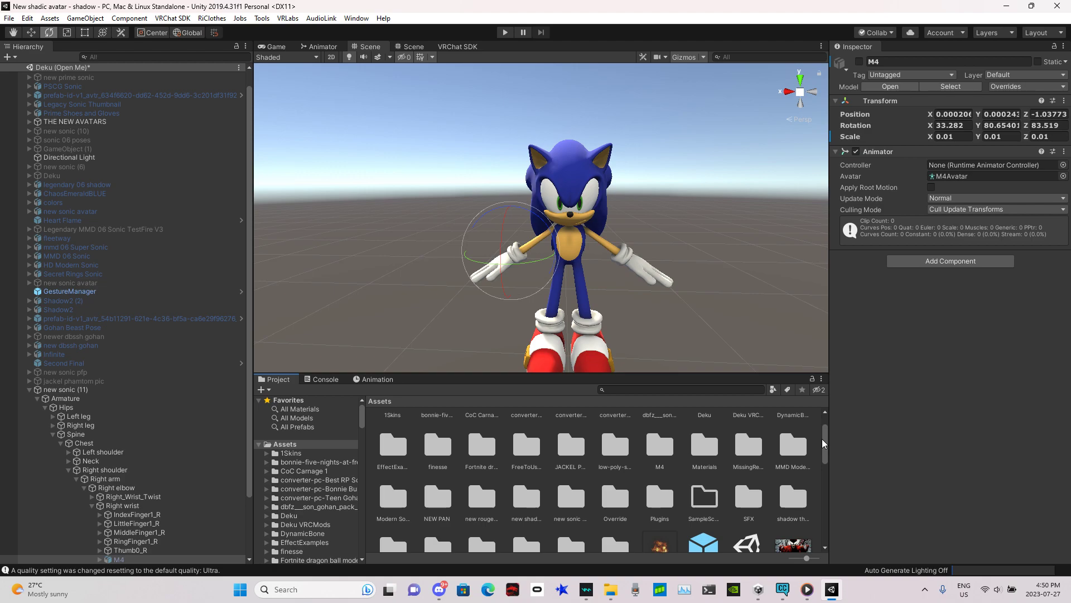
left_click_drag(822, 439, 822, 444)
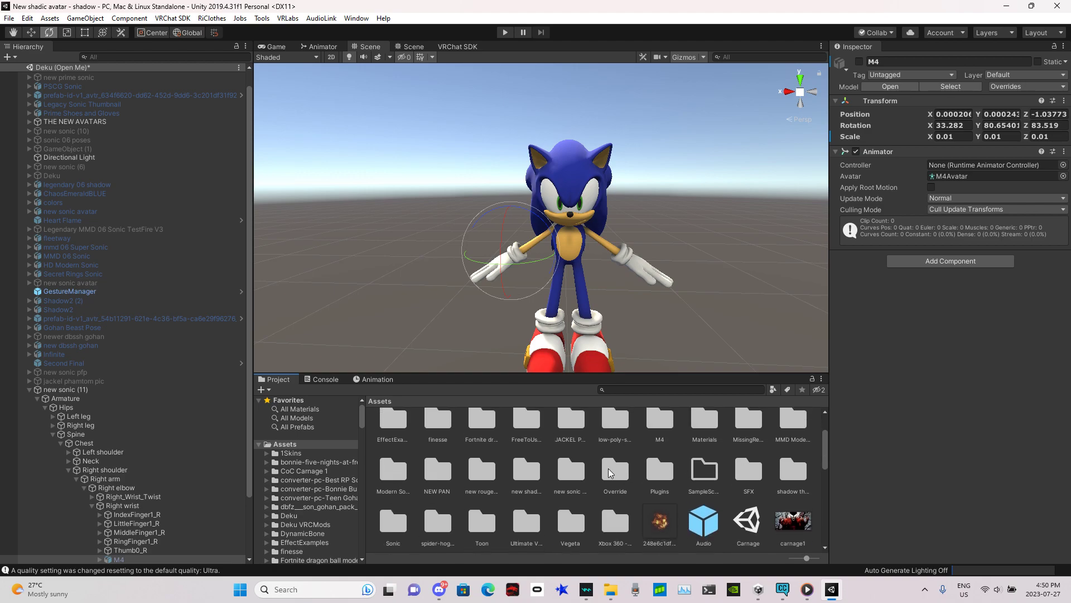
double_click(571, 471)
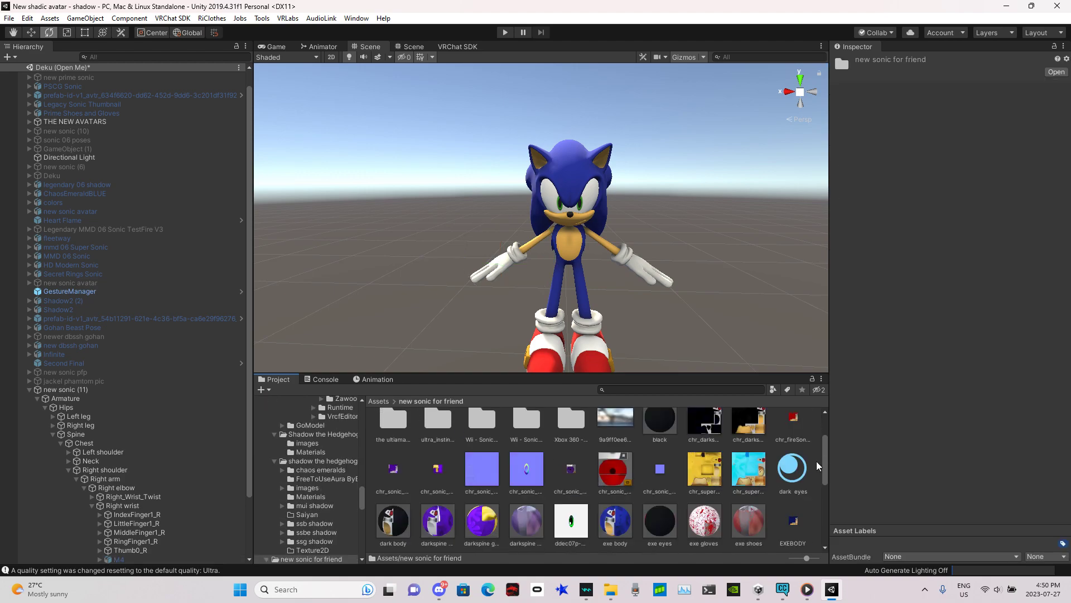
left_click_drag(826, 466, 818, 406)
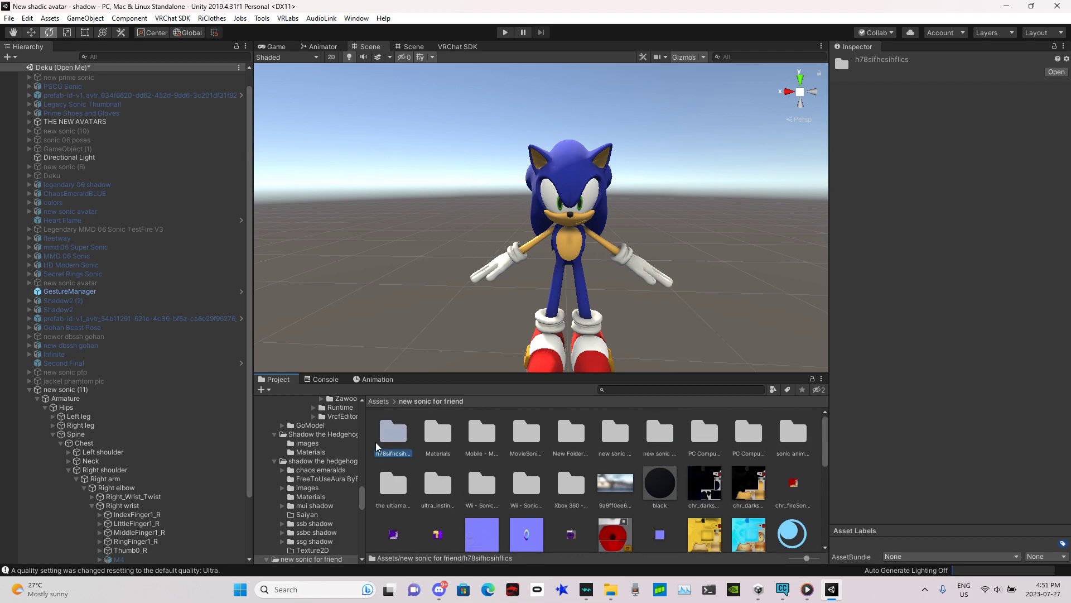
double_click(393, 435)
Step: Create a new animation clip named gun on for new sonic (11) in the Animation window
left_click(388, 380)
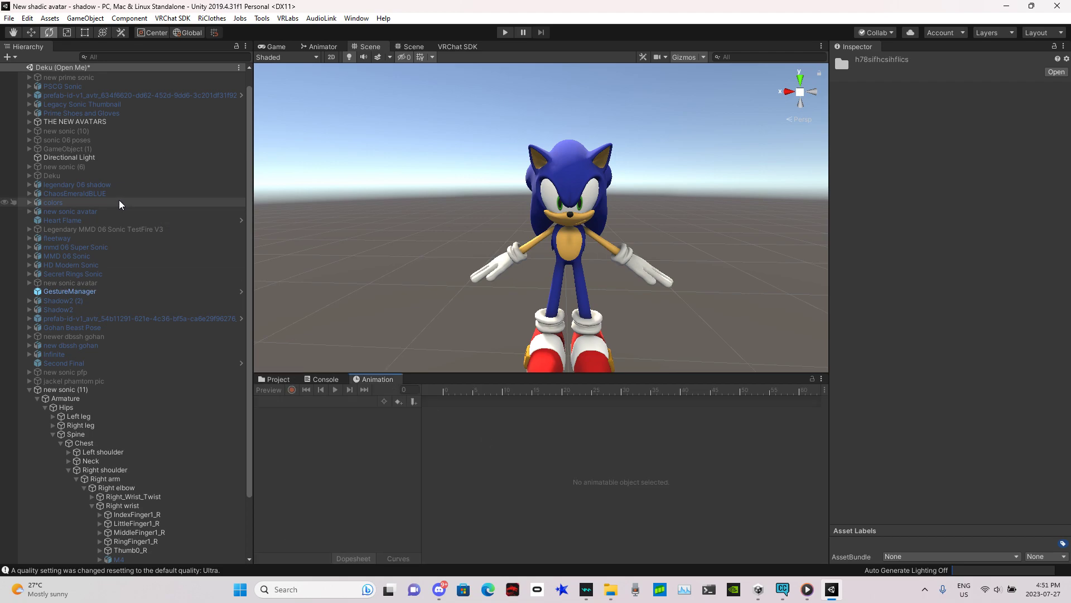
left_click(87, 391)
left_click(291, 401)
left_click(323, 441)
type("gun on")
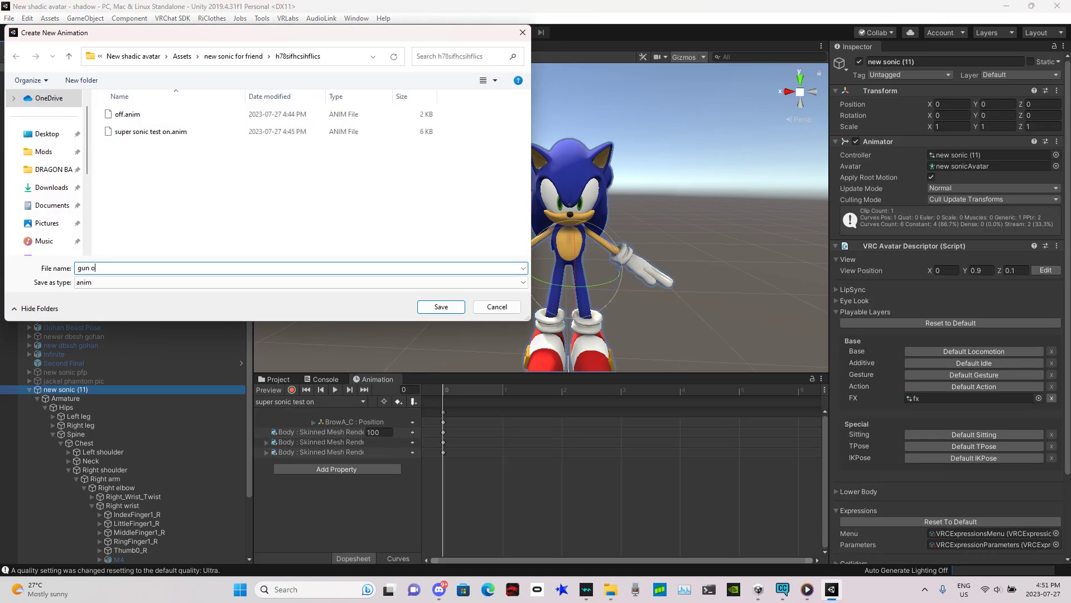
key("Return")
Step: Check the M4 object in the Animation window and its model's rig import settings in the M4 folder
left_click(294, 392)
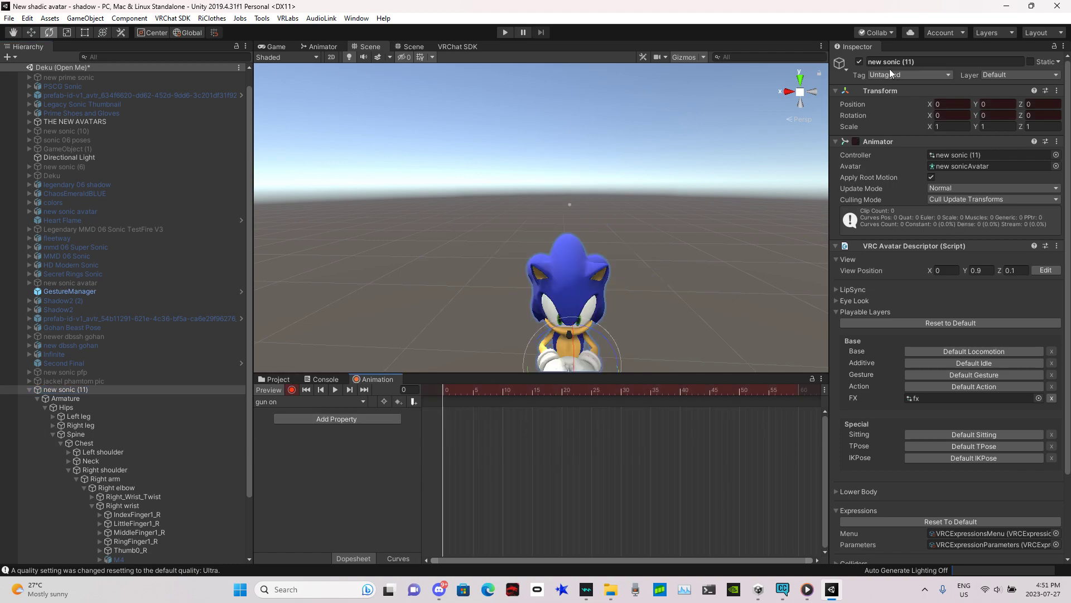
left_click(124, 558)
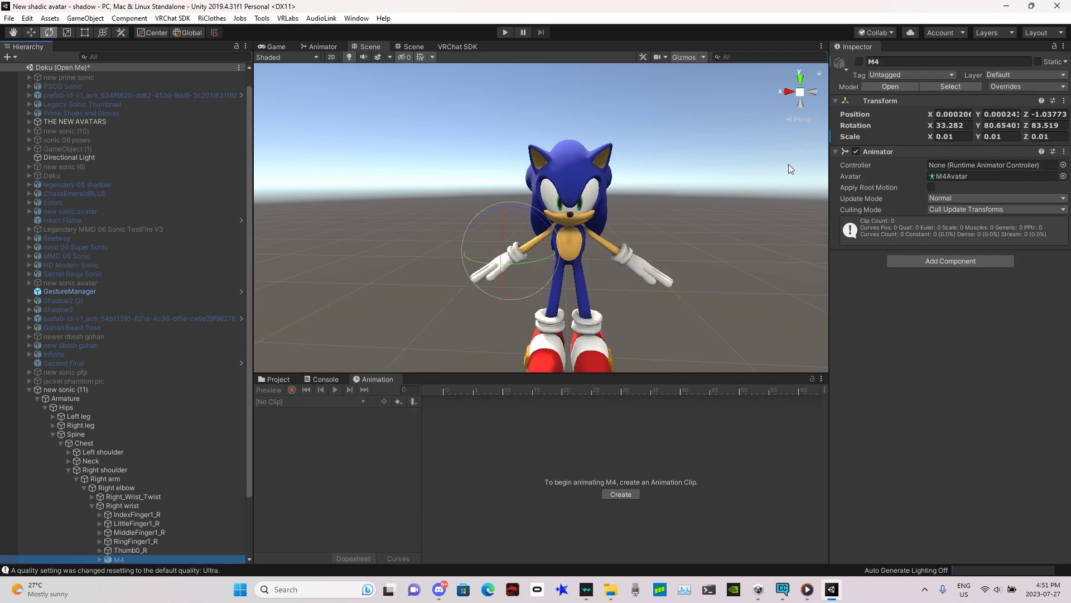
left_click(75, 390)
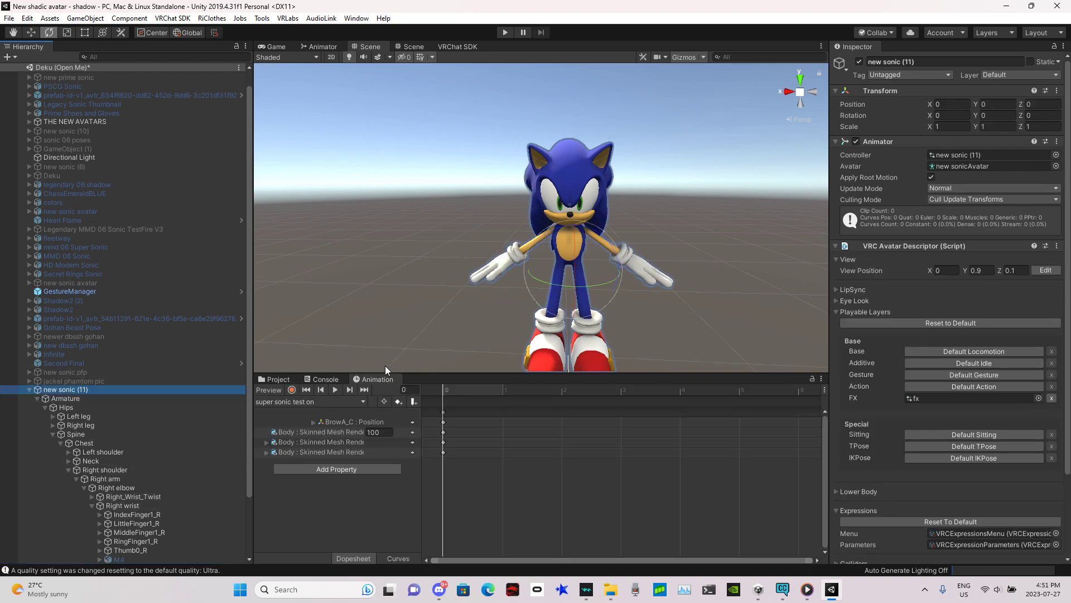
left_click(273, 380)
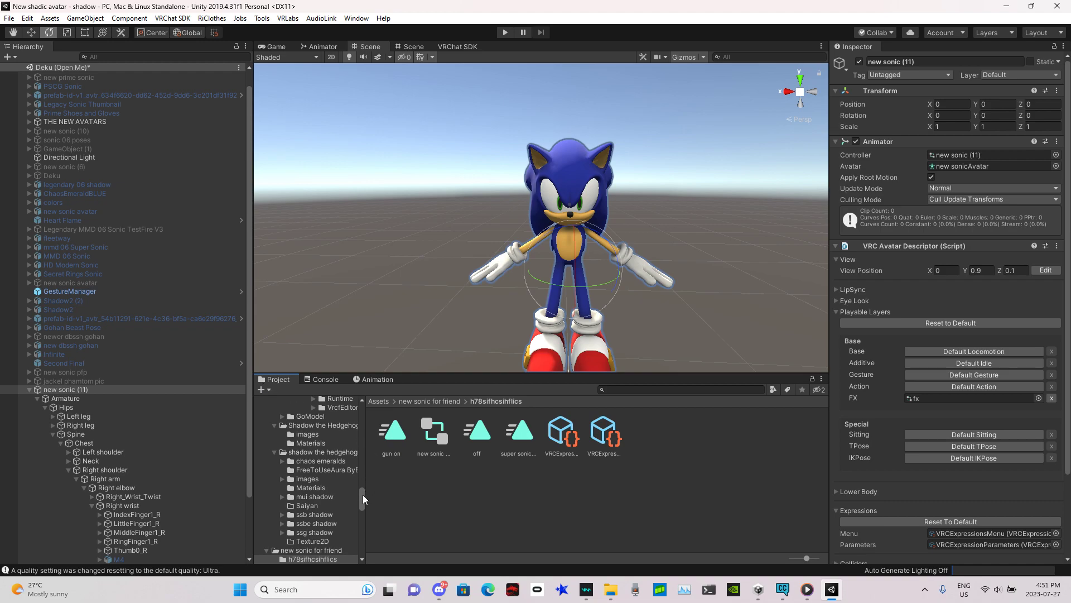
left_click_drag(362, 495, 363, 408)
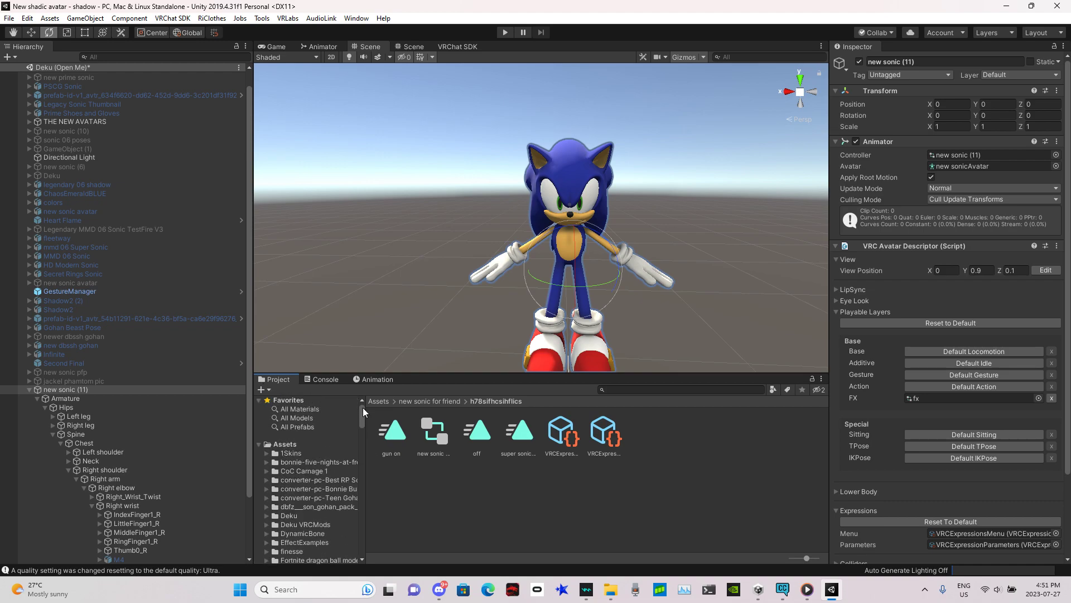
left_click(306, 443)
scroll(822, 453, "down", 1)
mouse_move(823, 453)
left_mouse_down()
mouse_move(815, 501)
mouse_move(815, 439)
left_mouse_up()
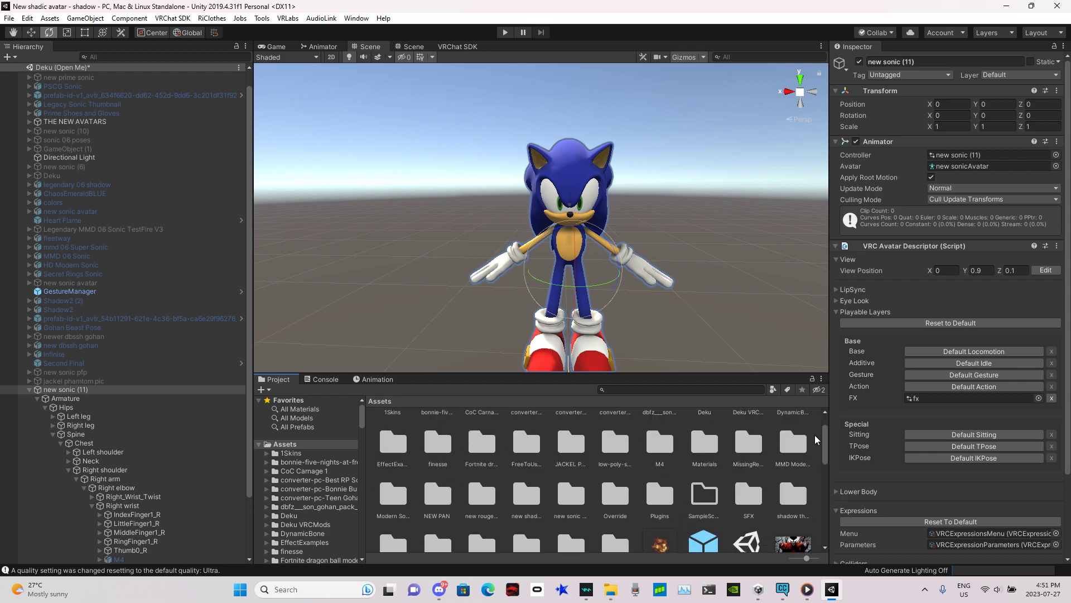
double_click(675, 455)
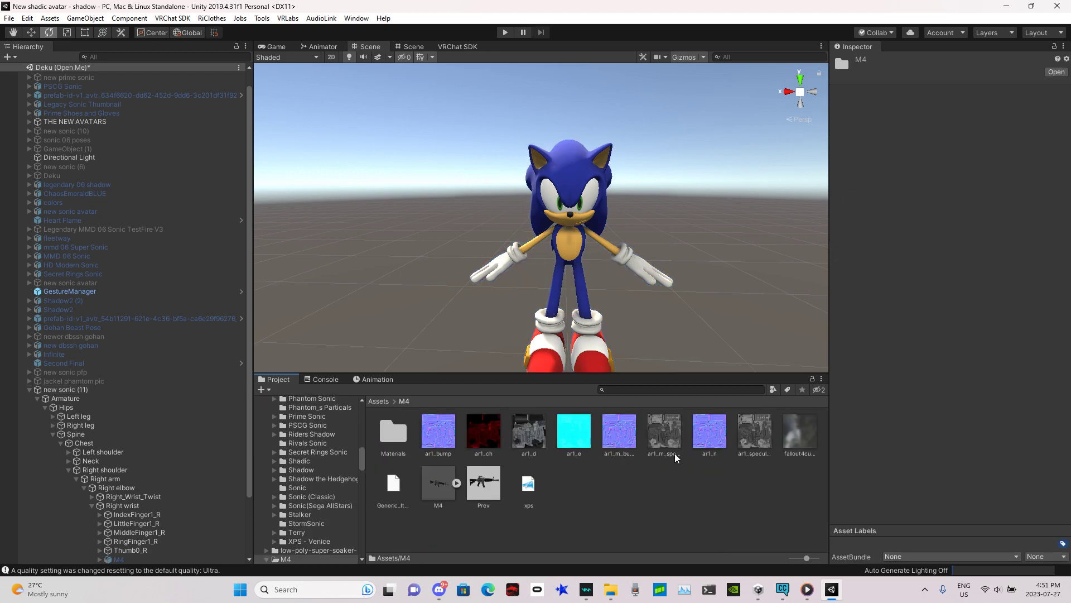
left_click(424, 487)
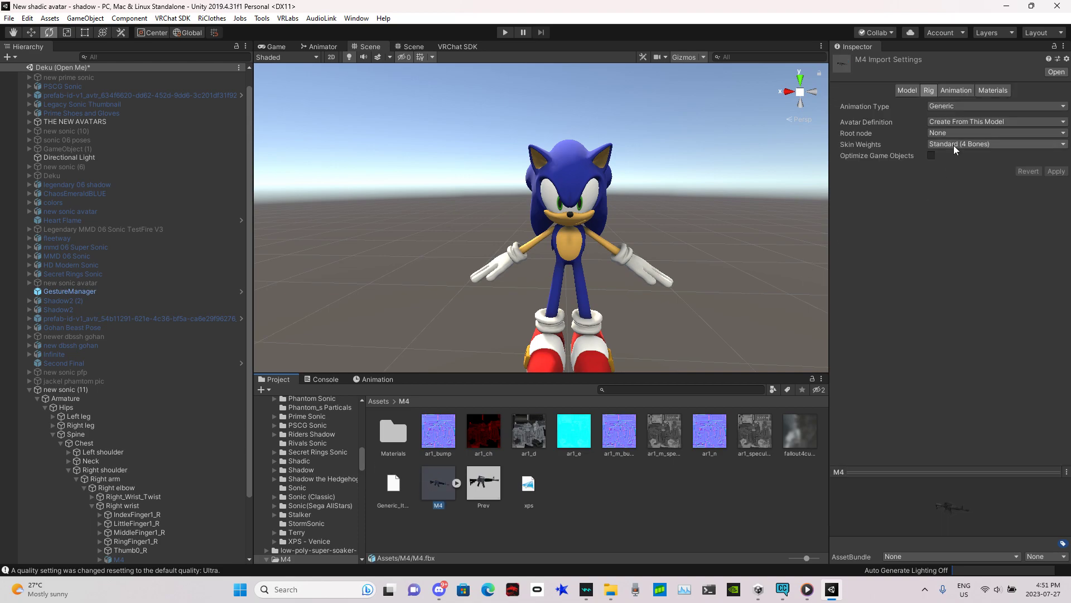
Step: Remove the Animator component from the M4 object
left_click(136, 559)
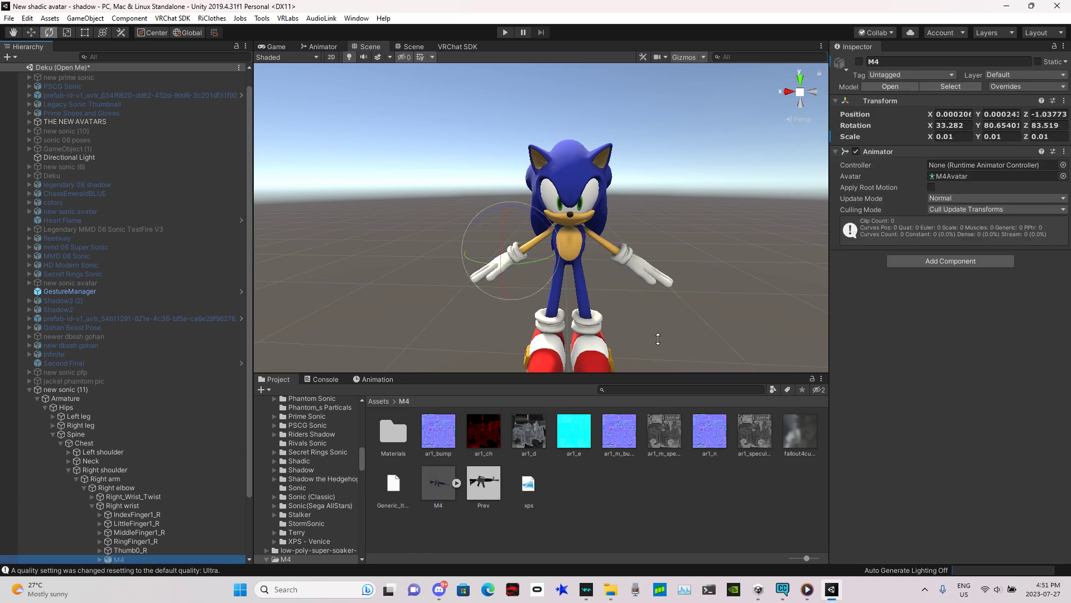
left_click(1064, 151)
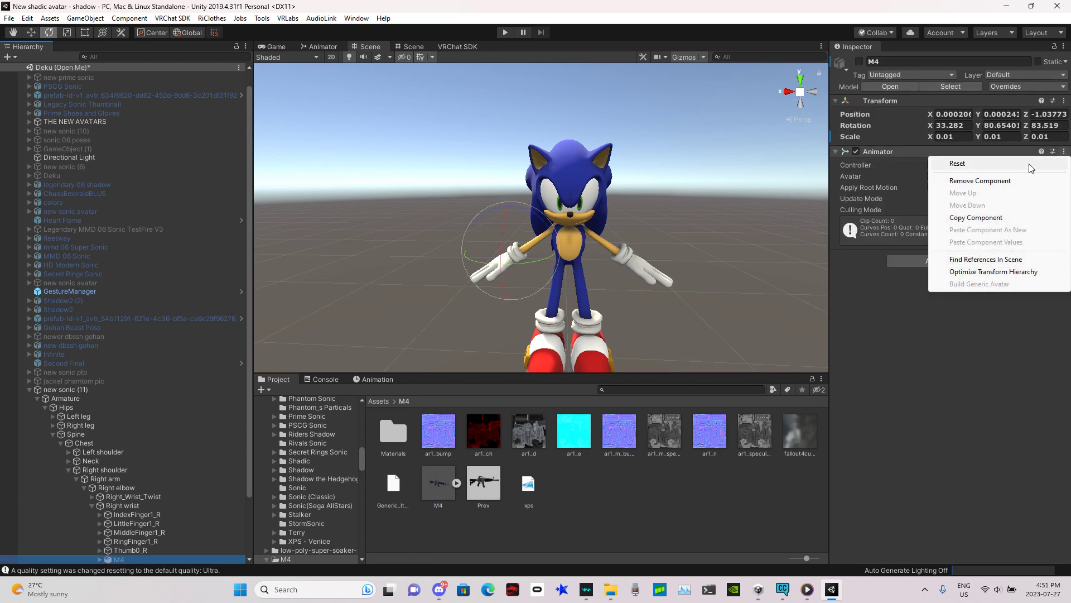
left_click(987, 181)
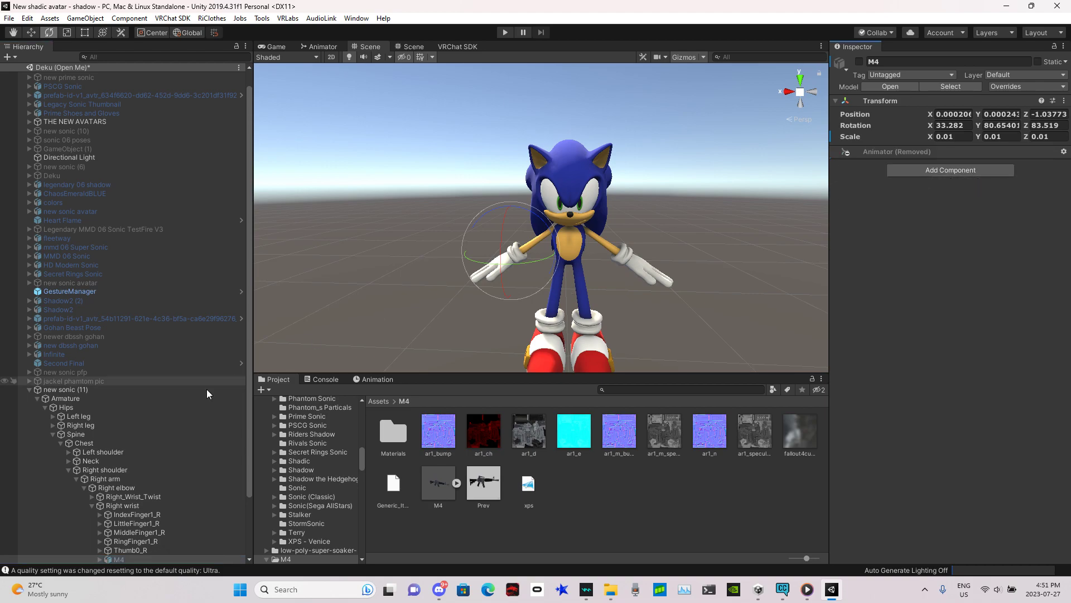
Step: Record the M4 object being switched on in the gun on animation clip of new sonic (11)
left_click(89, 389)
left_click(367, 379)
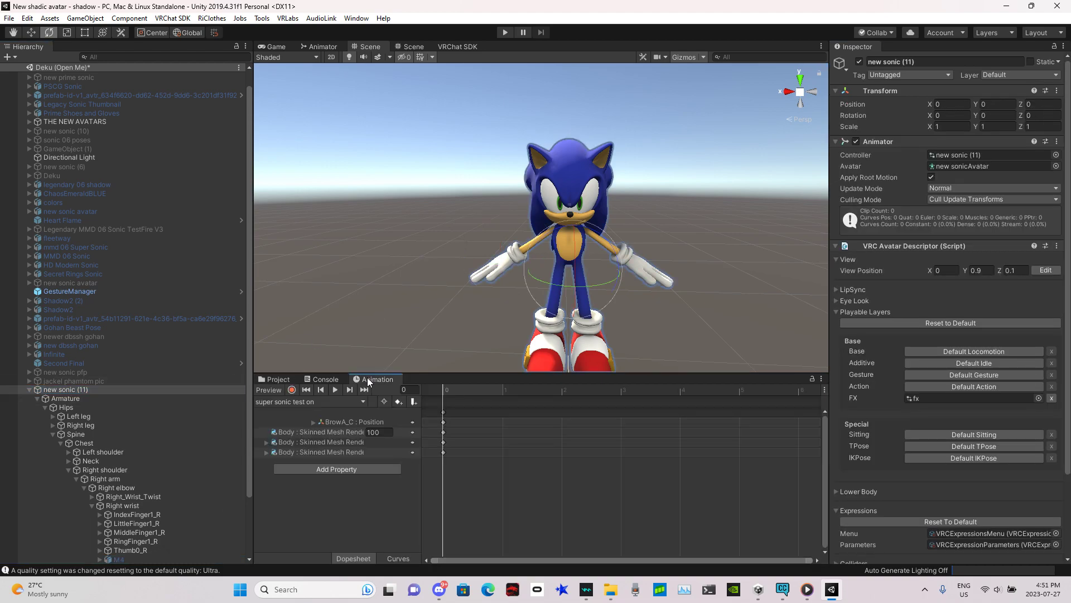
left_click(279, 401)
left_click(286, 416)
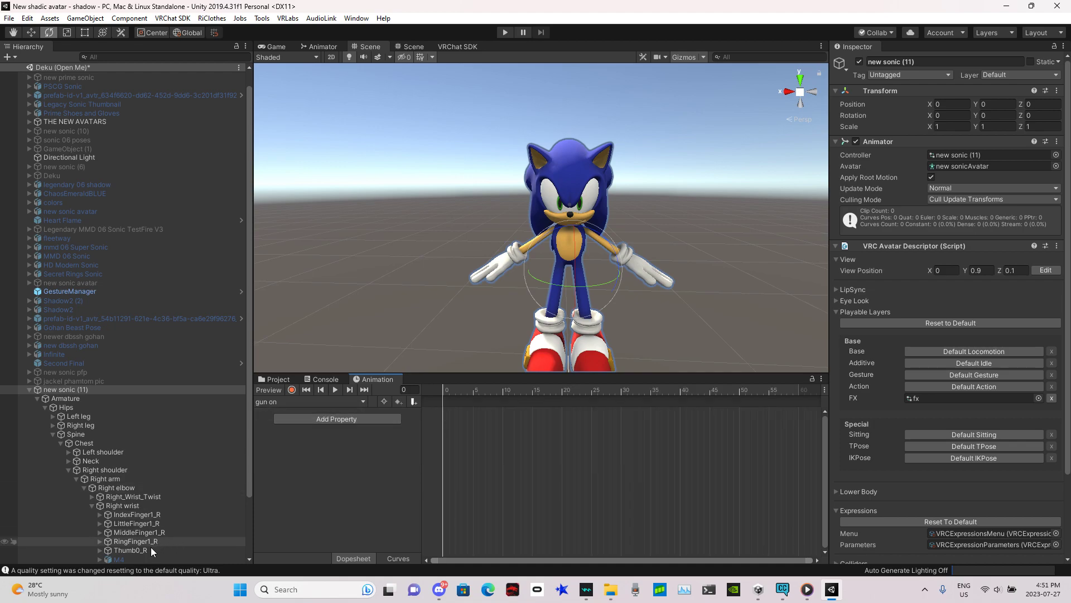
left_click(135, 559)
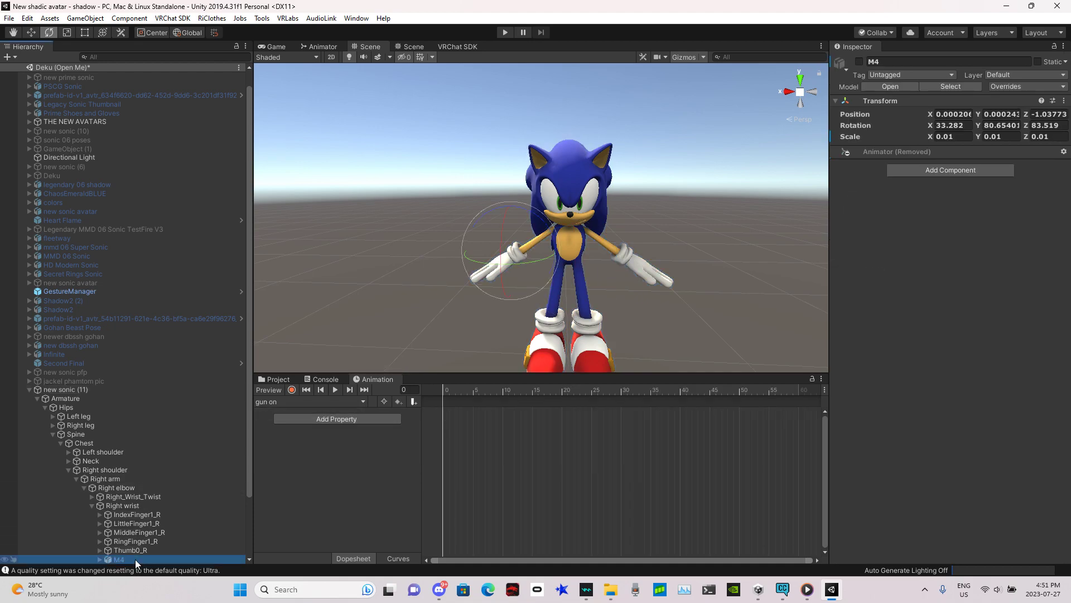
left_click(291, 390)
right_click_drag(641, 216, 660, 283)
scroll(660, 282, "up", 3)
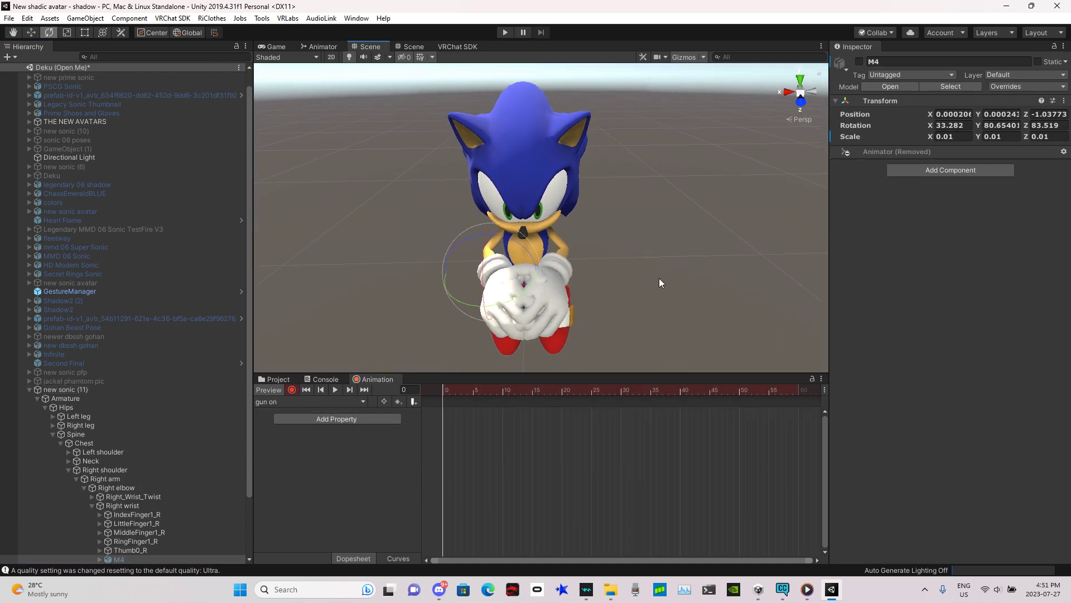
left_click(859, 62)
right_click_drag(636, 98, 612, 72)
key("w")
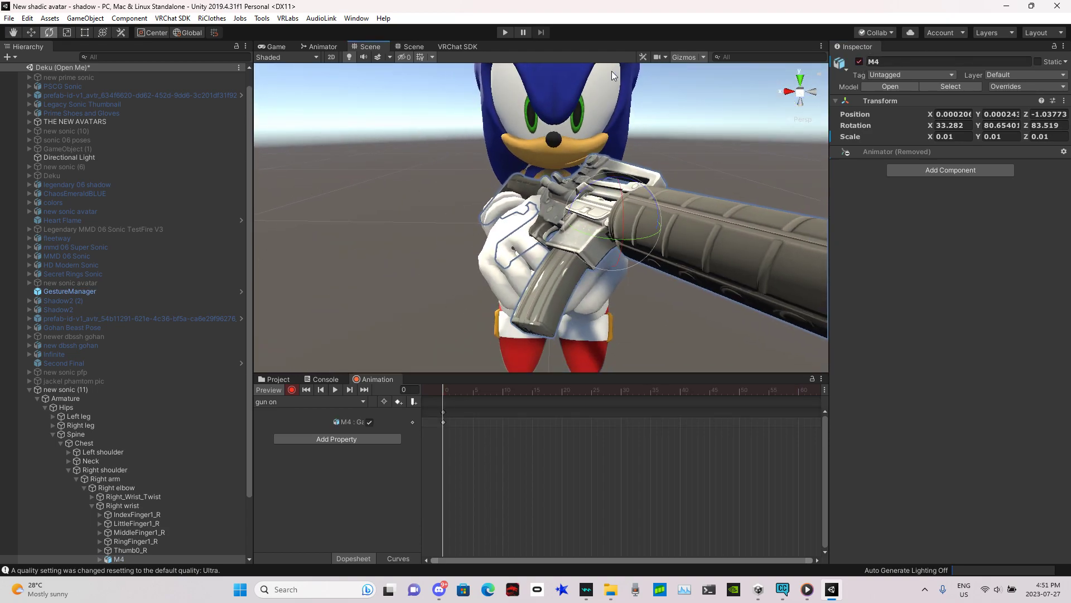
left_click(291, 390)
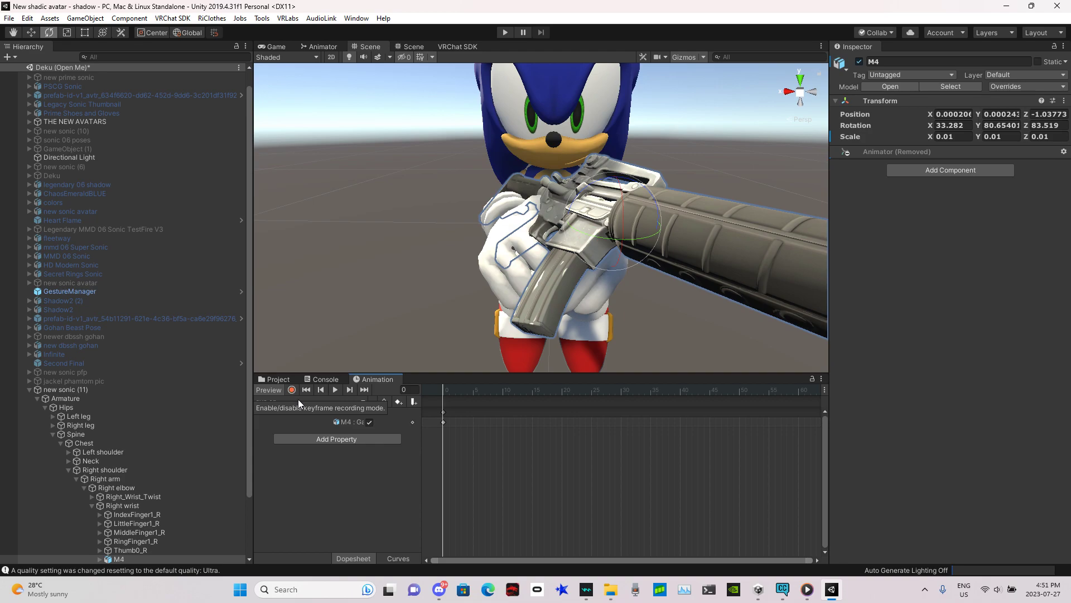
Step: Create a new animation clip named gun off, declining to replace the existing off clip
left_click(298, 401)
left_click(313, 460)
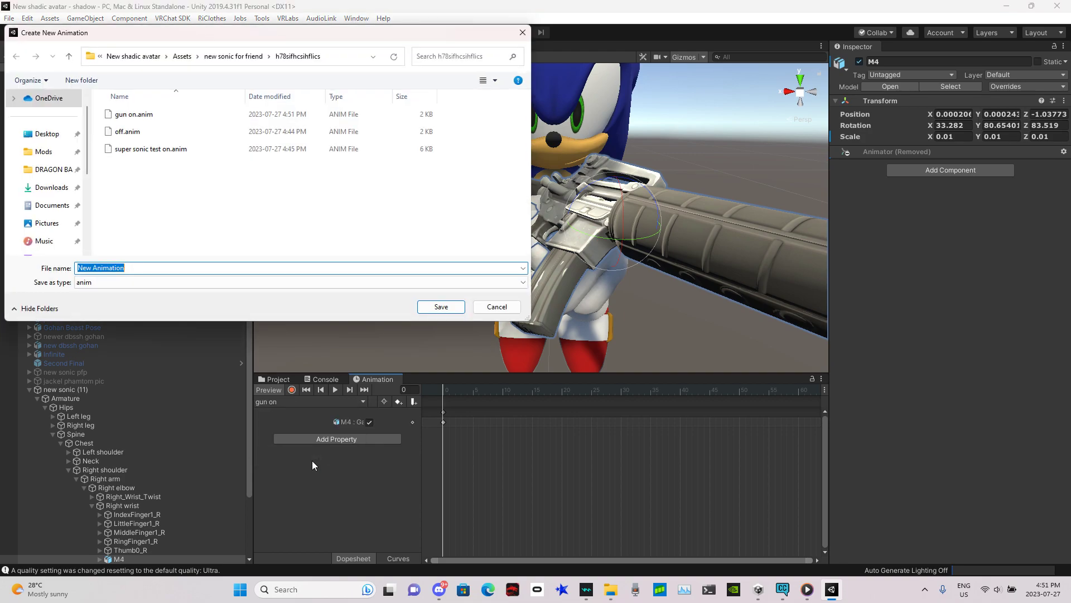
type("off")
key("Return")
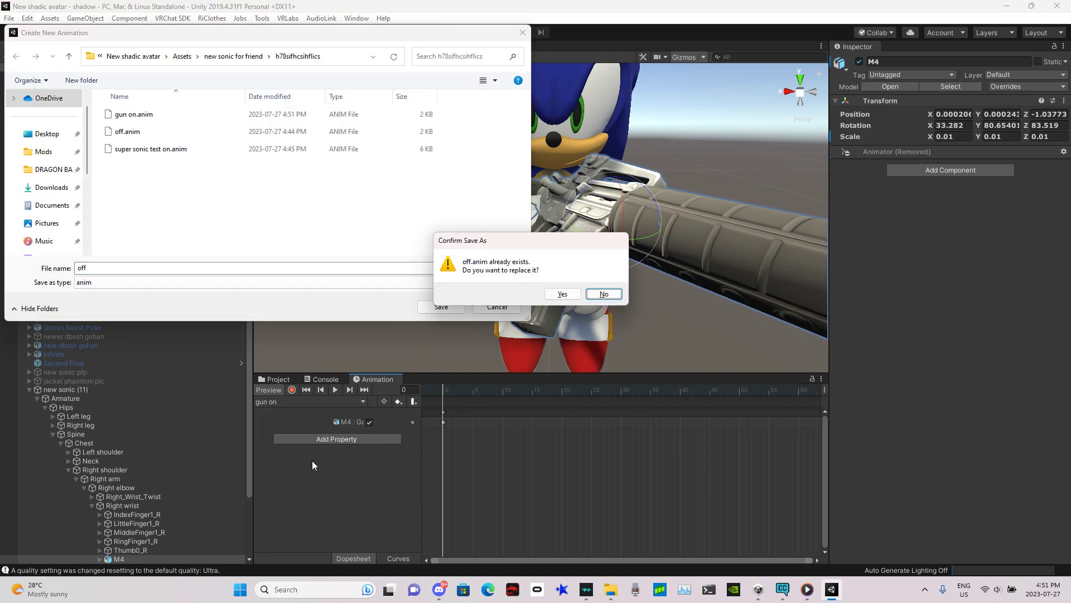
left_click(604, 293)
key("BackSpace")
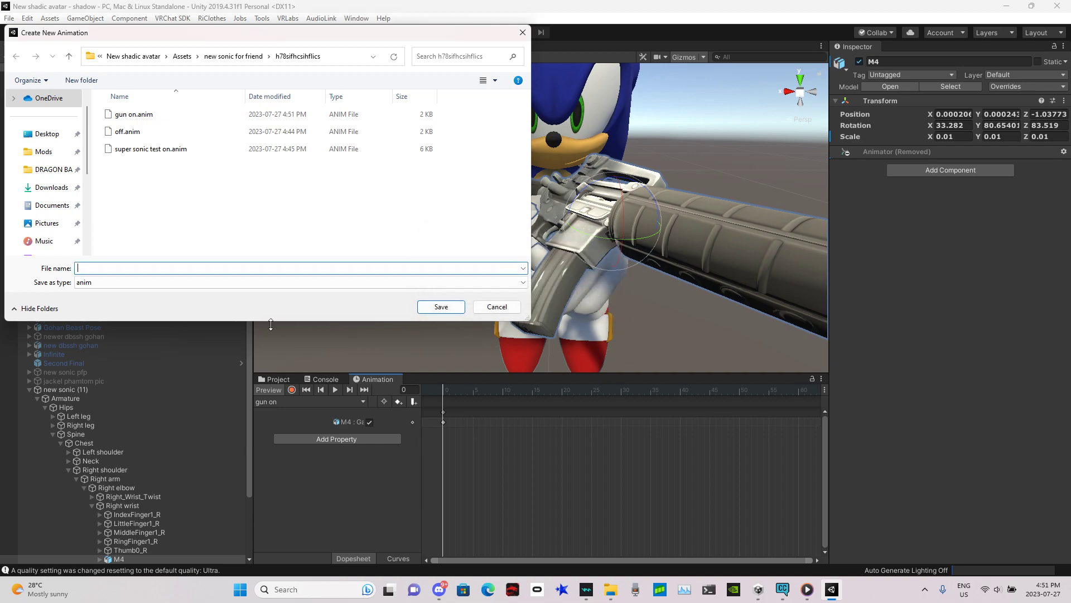
type("gun off")
key("Return")
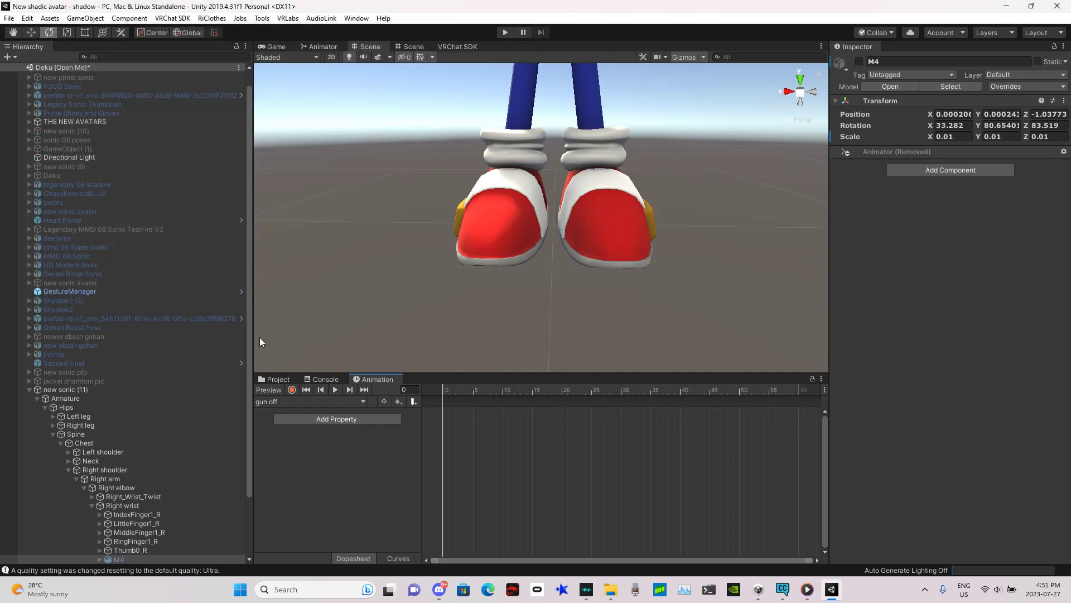
Step: Try recording the M4 object switched off in the gun off clip, then remove the recorded property
left_click(291, 390)
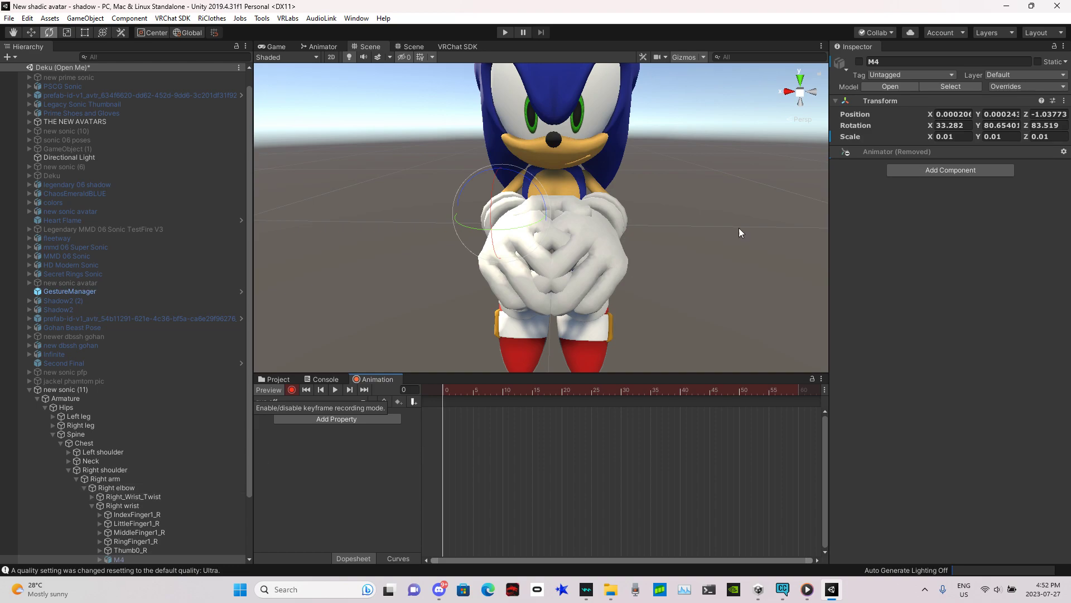
left_click(859, 62)
left_click(291, 389)
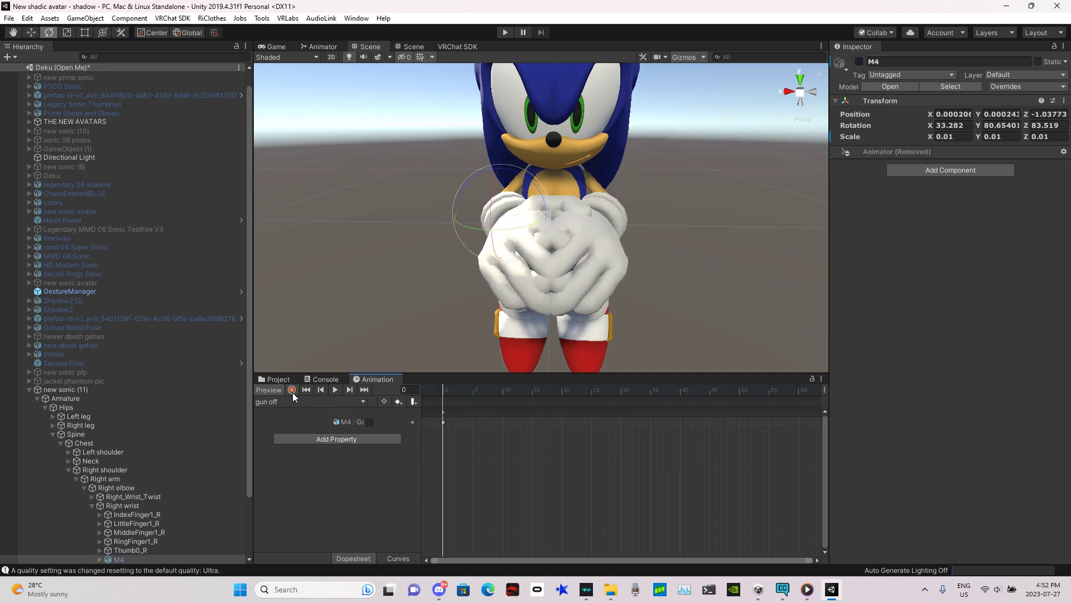
right_click(411, 422)
left_click(443, 431)
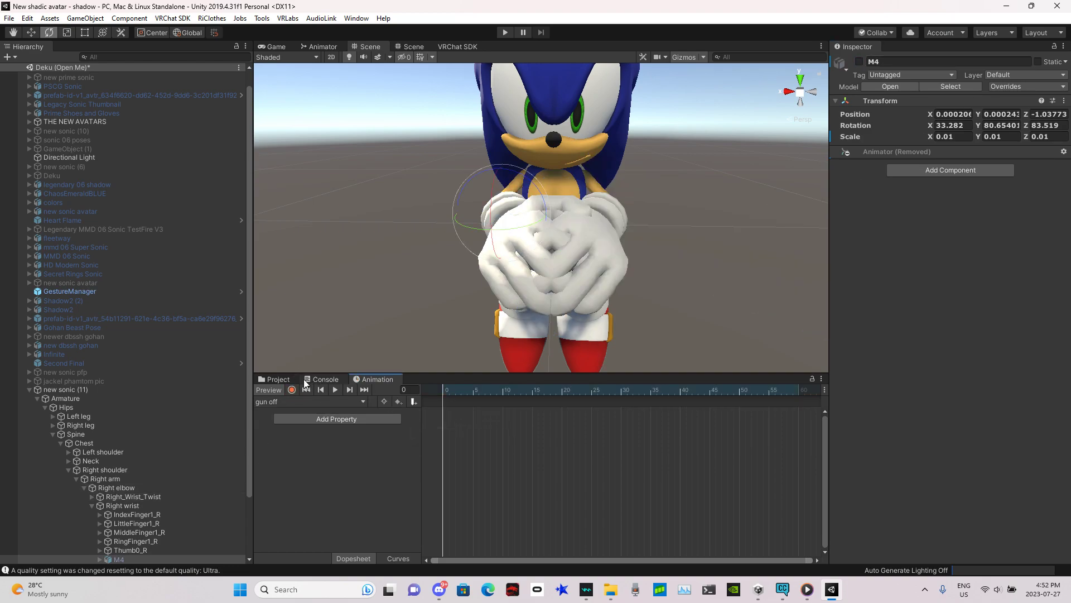
Step: Open the h78sifhcsihflics folder inside new sonic for friend in the Project assets
left_click(298, 383)
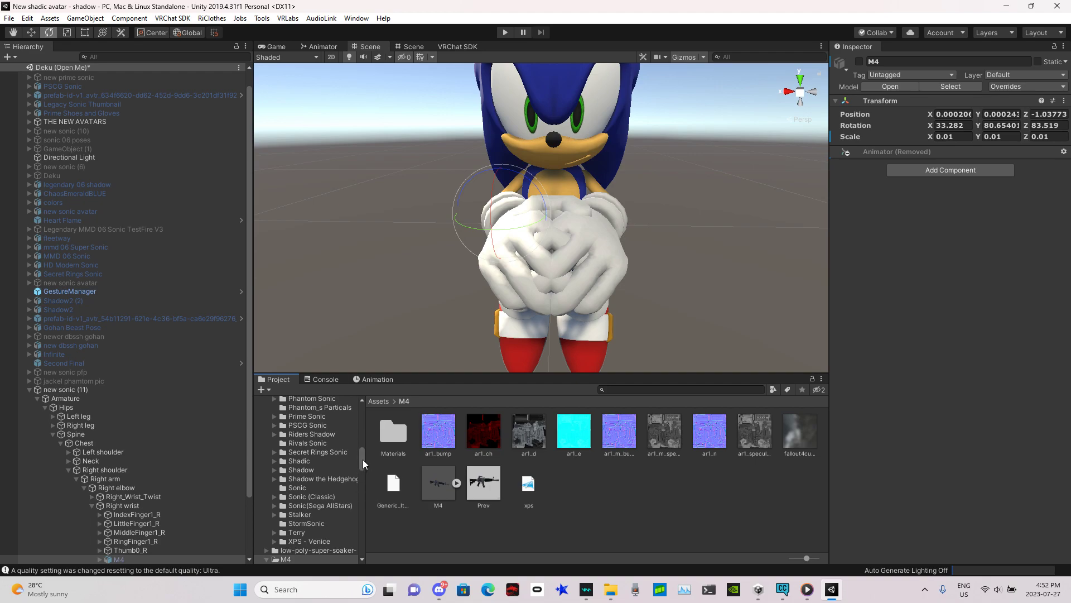
left_click_drag(362, 460, 355, 395)
left_click(286, 444)
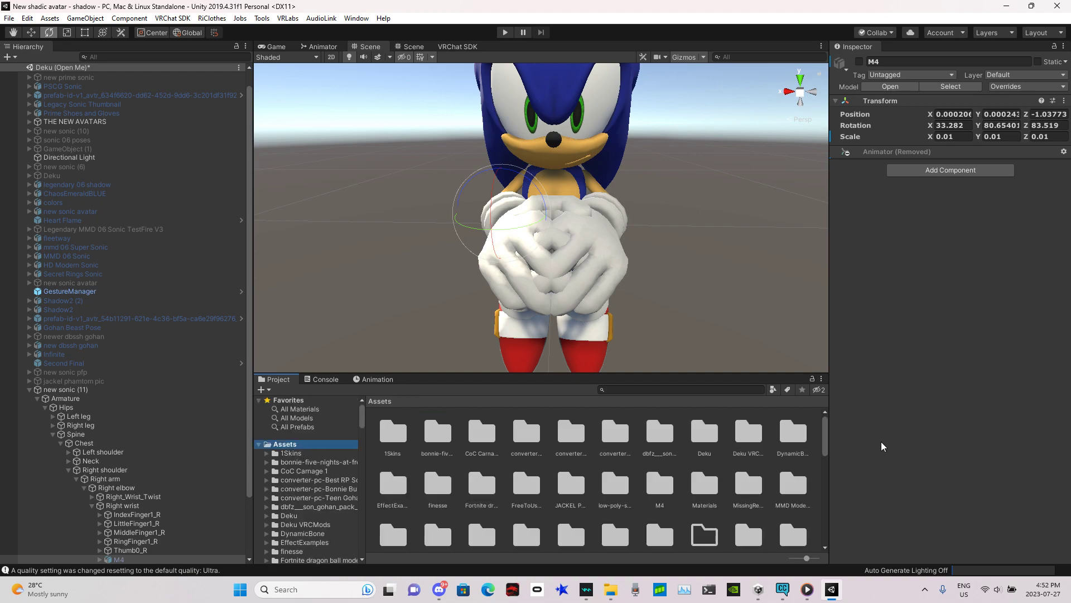
left_click_drag(824, 432, 823, 463)
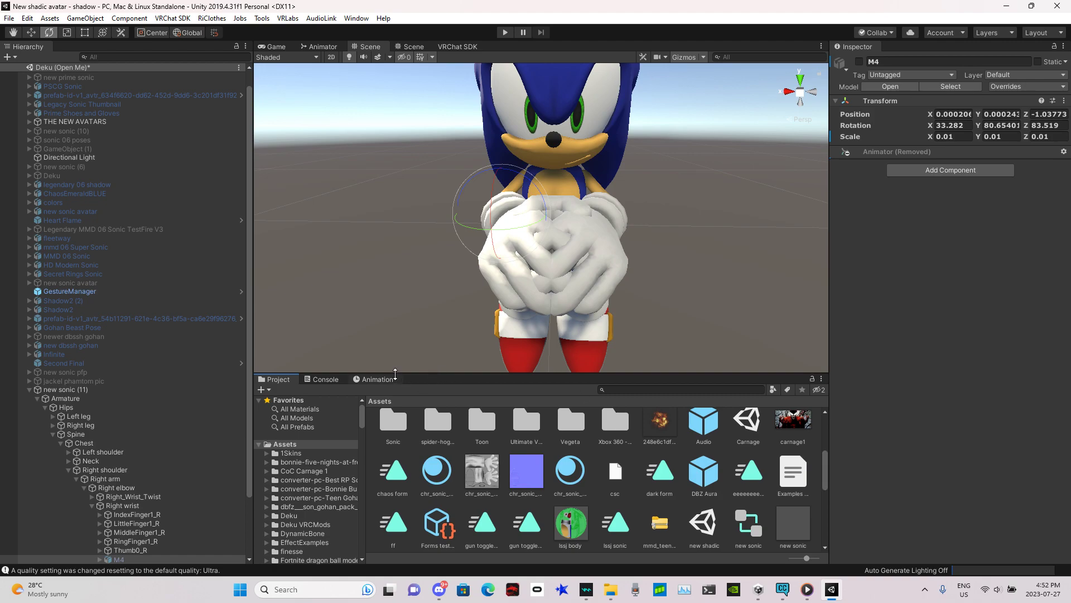
left_click(375, 379)
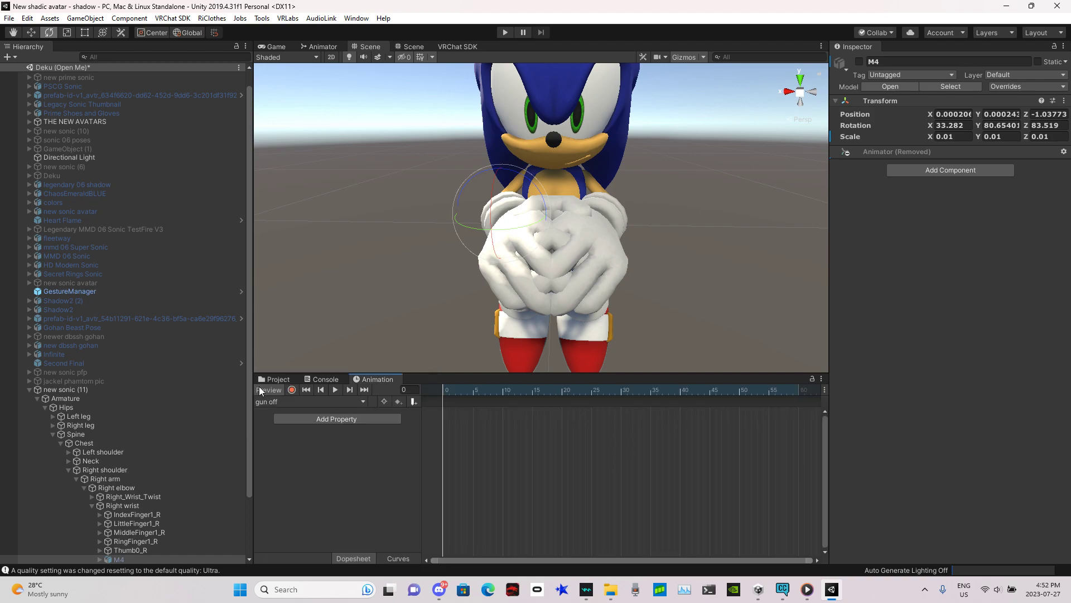
left_click(278, 380)
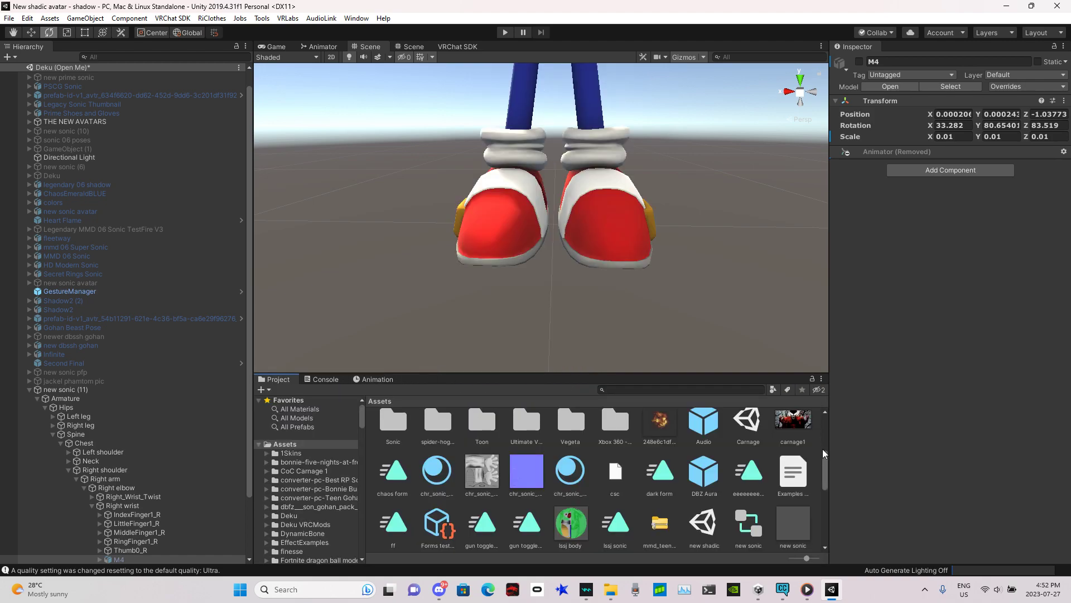
left_click_drag(822, 455, 824, 435)
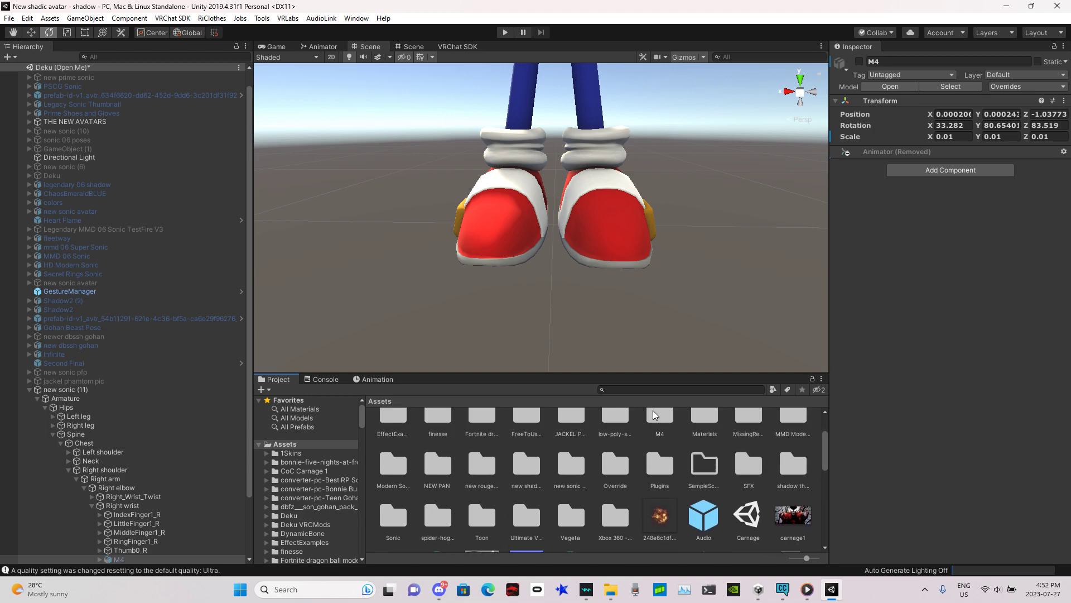
double_click(580, 474)
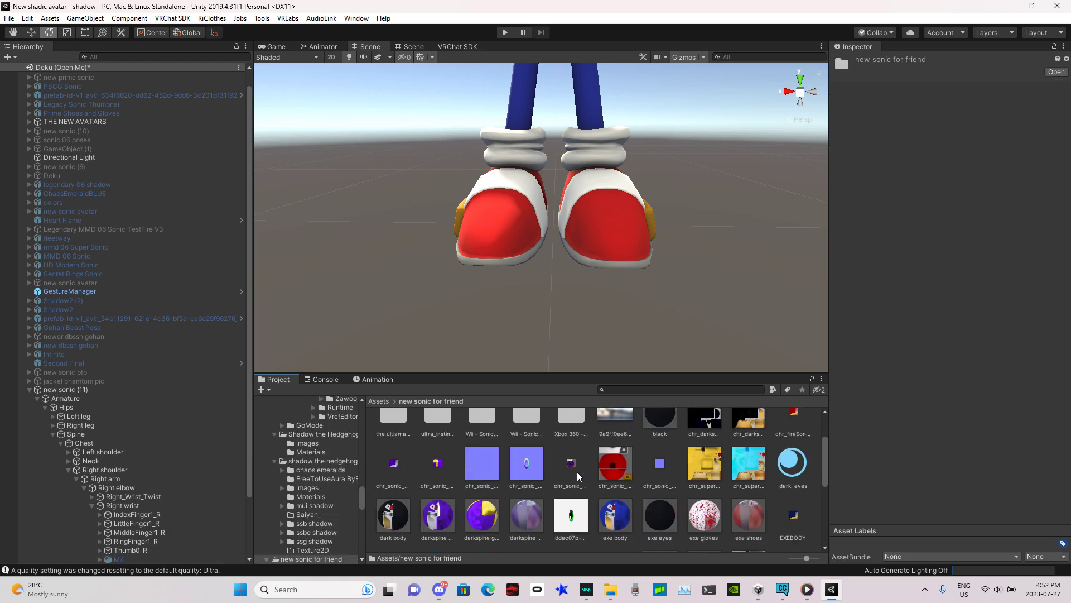
left_click_drag(824, 454, 823, 419)
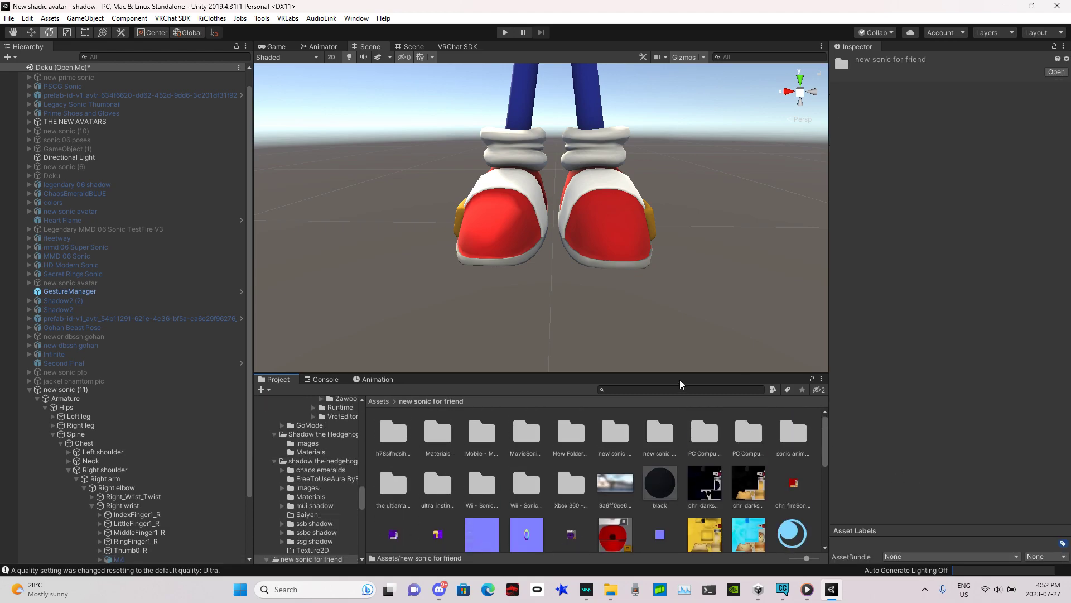
double_click(392, 440)
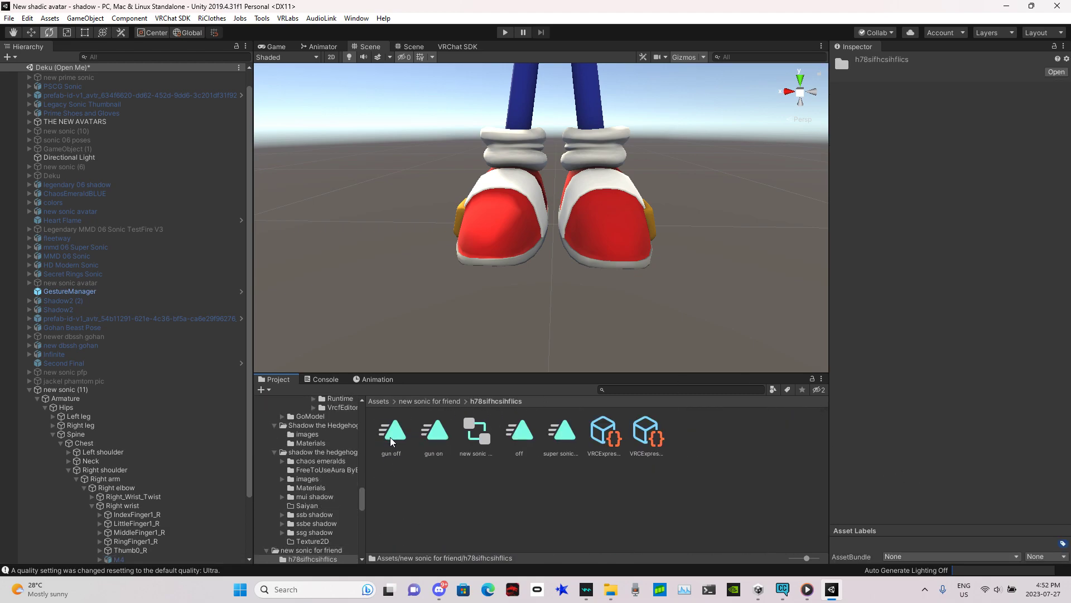
Step: Open the Advanced Toggle Creator, assign new sonic (11) as avatar, name the toggle M4 and use existing animations
left_click(262, 18)
left_click(298, 61)
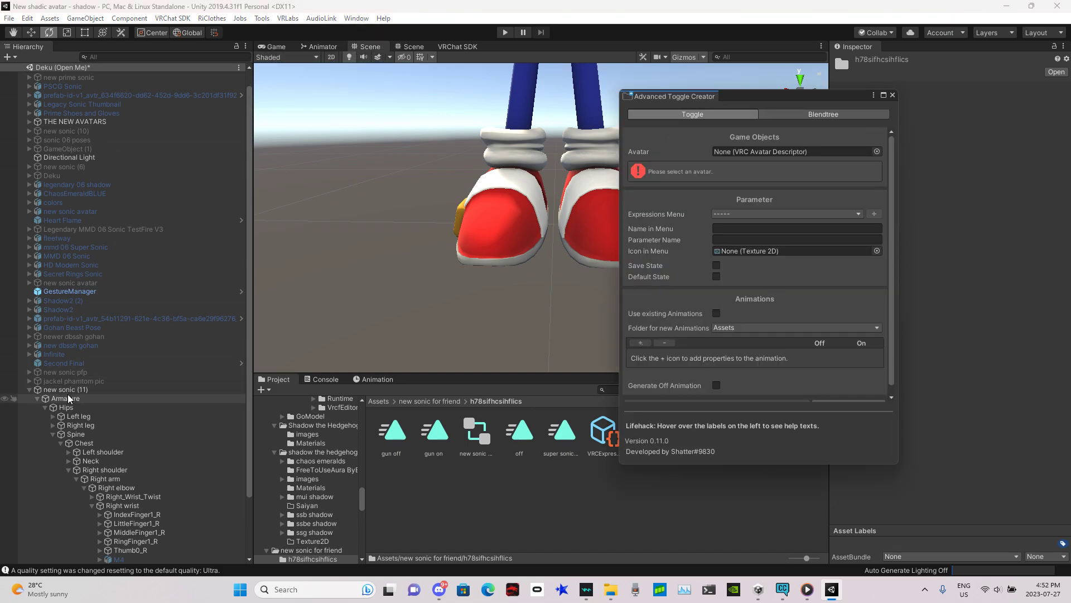
left_click_drag(65, 389, 793, 151)
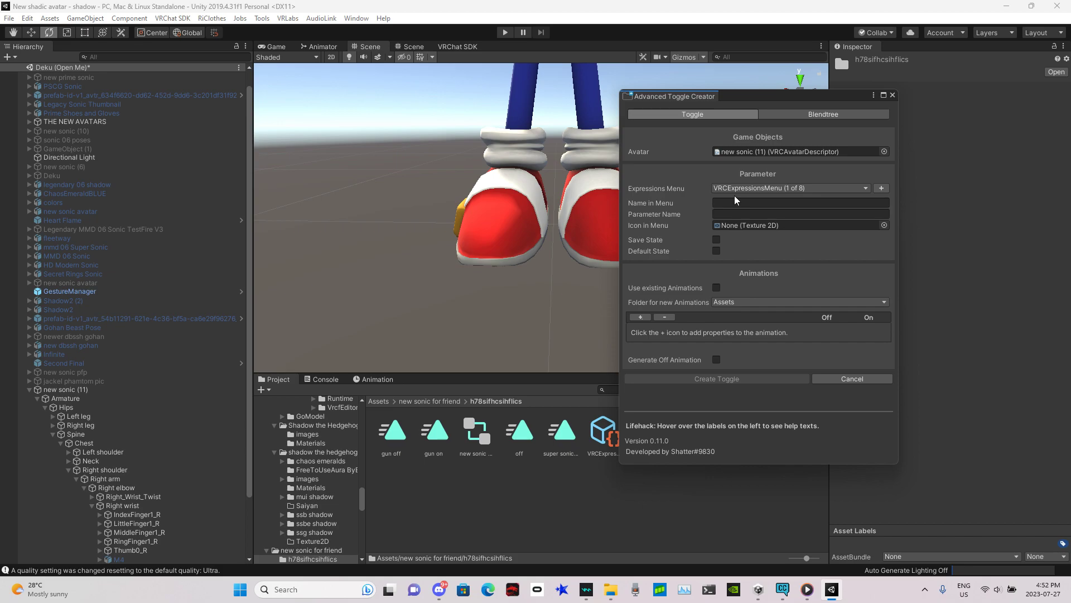
type("M4")
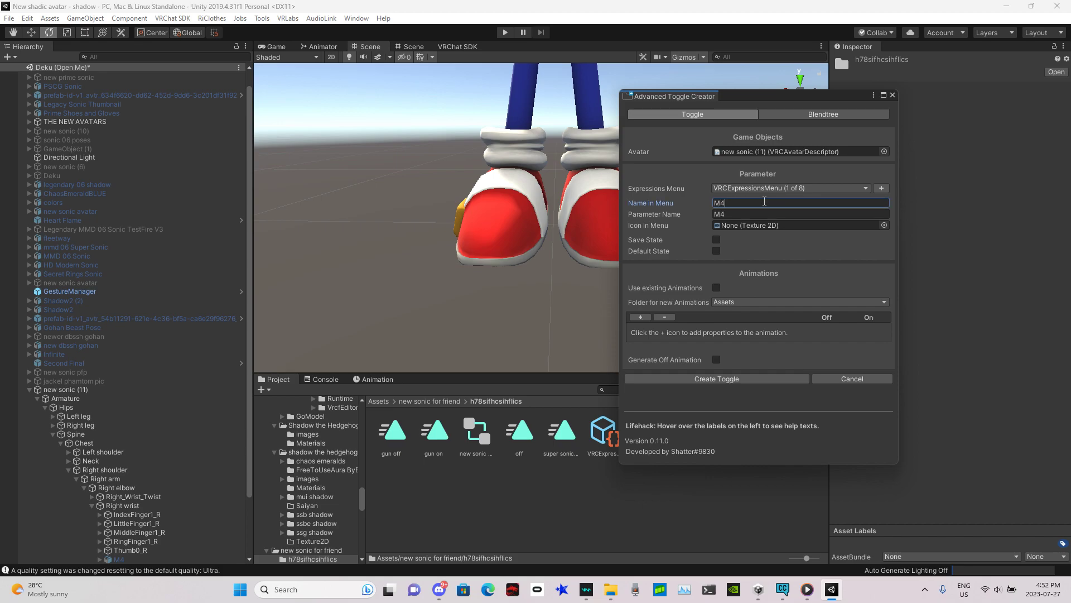
left_click(717, 288)
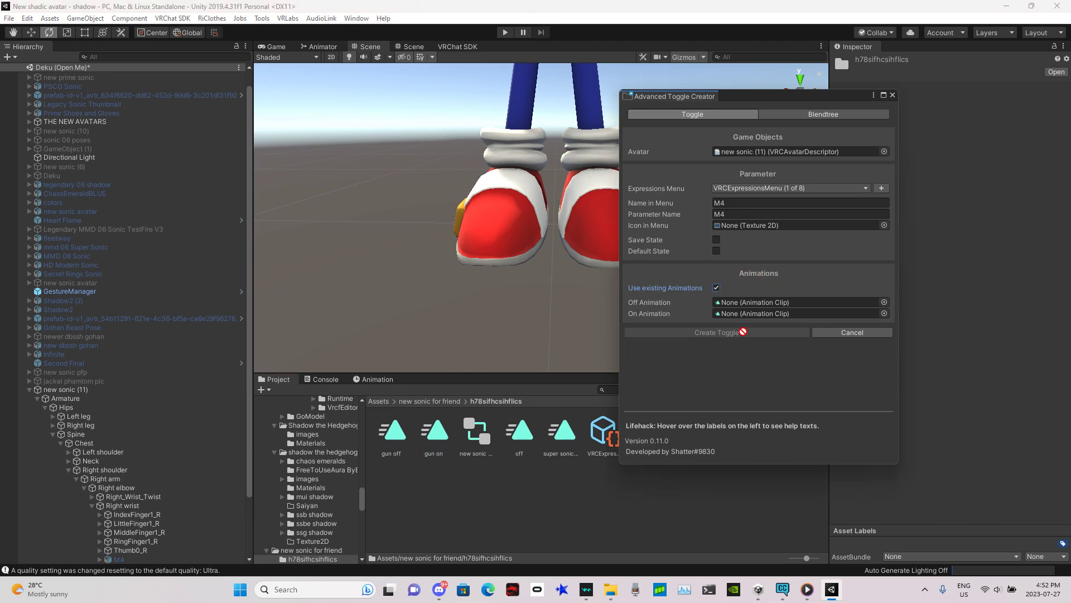
Step: Assign gun on as the On animation and gun off as the Off animation, then create the toggle
left_click_drag(434, 431, 778, 313)
left_click_drag(381, 455, 757, 303)
left_click(725, 333)
left_click(894, 94)
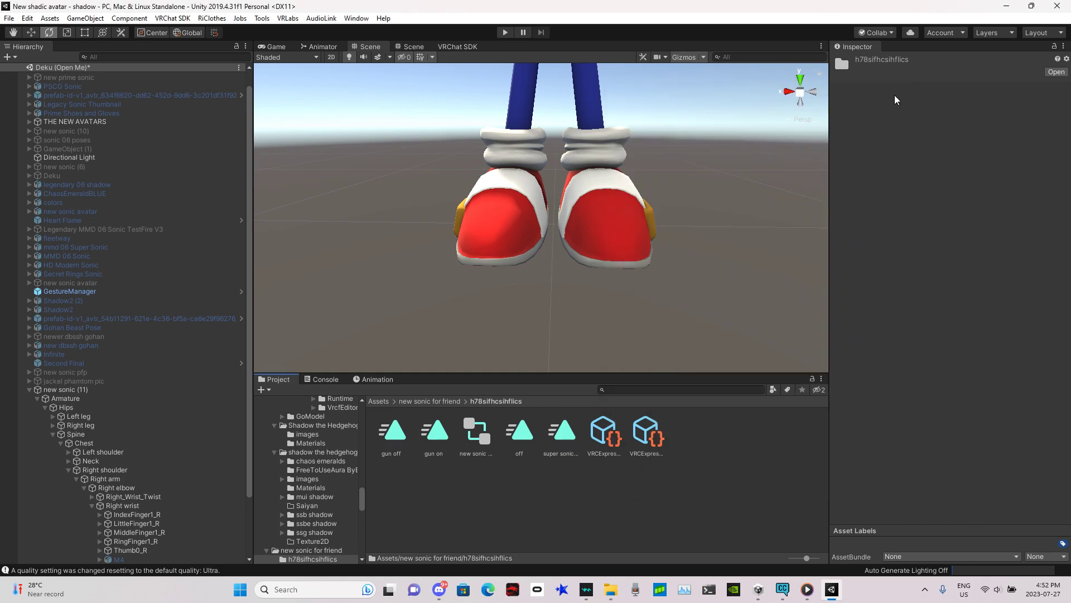
Step: Start Play mode with the GestureManager selected to test the avatar in the Scene view
left_click(67, 390)
left_click(9, 18)
left_click(46, 60)
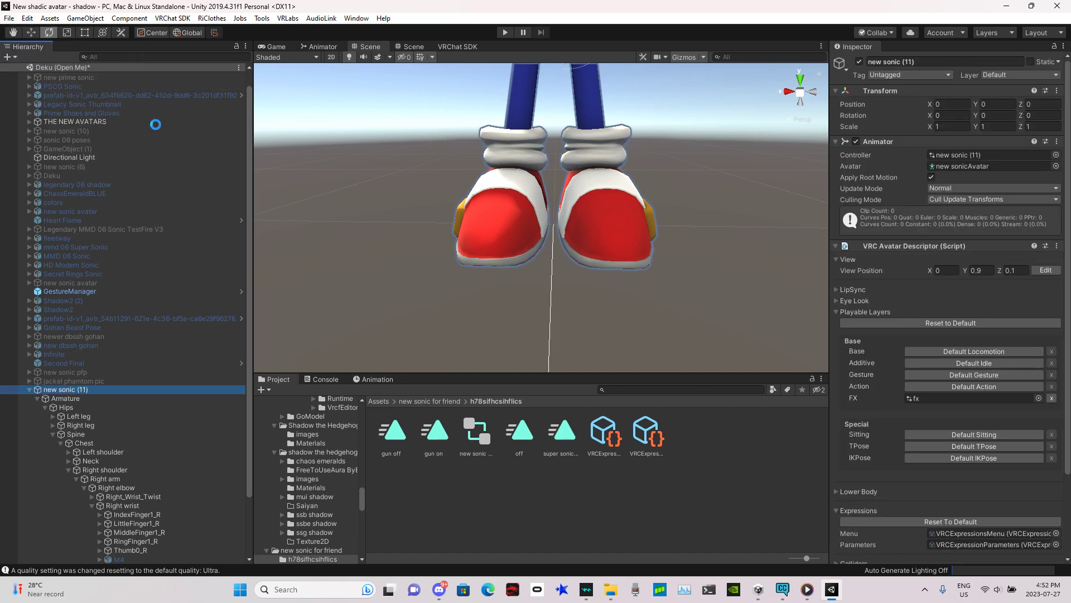
left_click(78, 294)
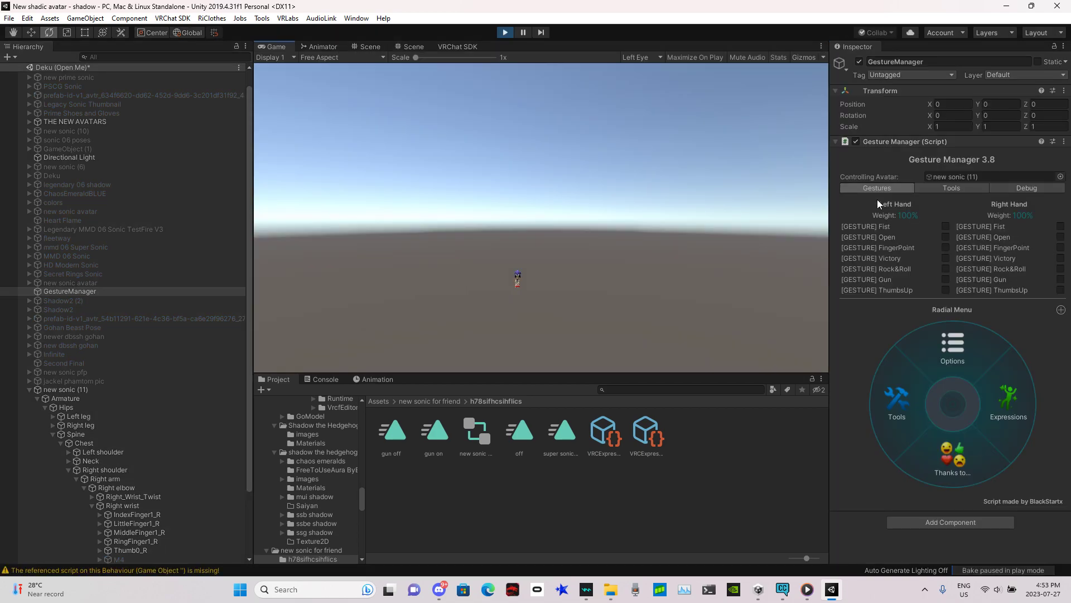
left_click(412, 47)
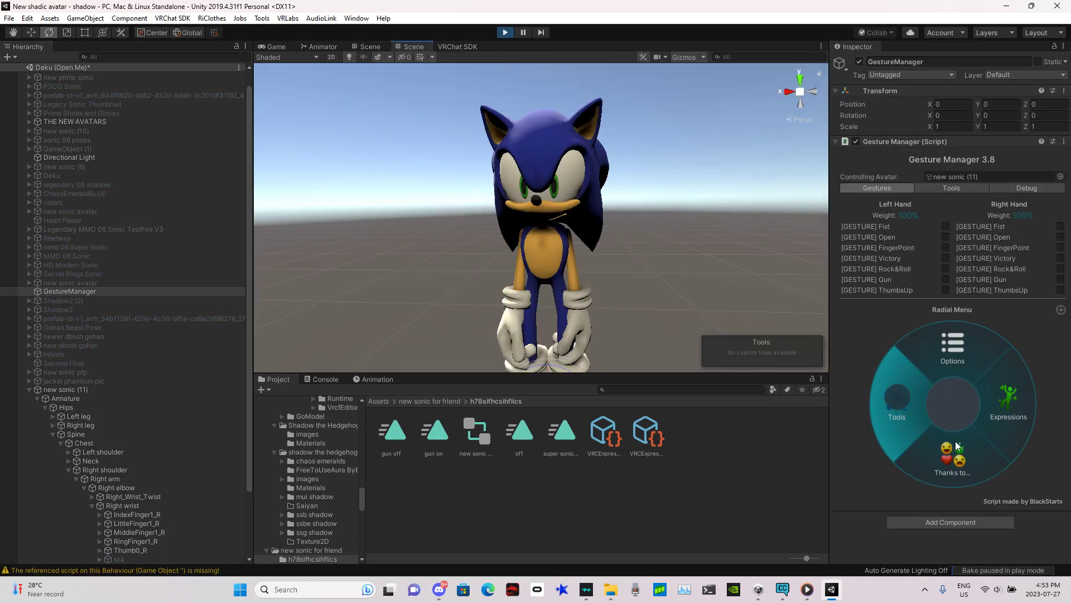
Step: Open Expressions in the Gesture Manager radial menu and switch the M4 toggle on to view the gun
left_click(1043, 400)
left_click(888, 410)
right_click_drag(608, 251, 567, 381)
key("w")
right_click_drag(593, 235, 674, 263)
key("s")
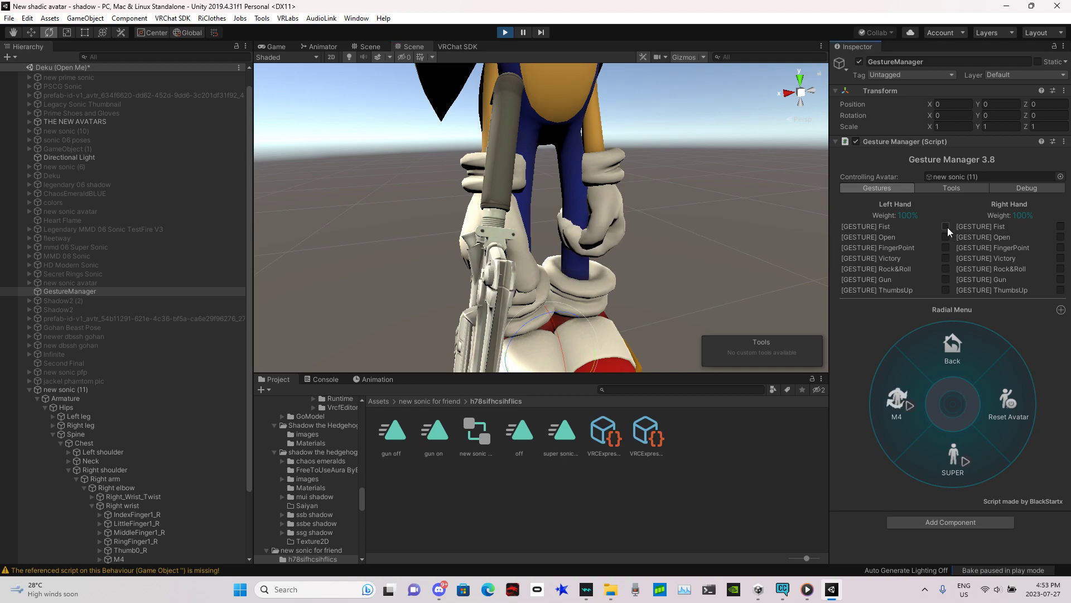
Step: Test the right-hand Fist and FingerPoint gestures on the avatar holding the gun
left_click(1061, 227)
mouse_move(584, 248)
right_mouse_down()
mouse_move(586, 292)
mouse_move(580, 228)
mouse_move(356, 150)
mouse_move(581, 247)
right_mouse_up()
key("w")
key("d")
key("a")
key("s")
left_click(1061, 227)
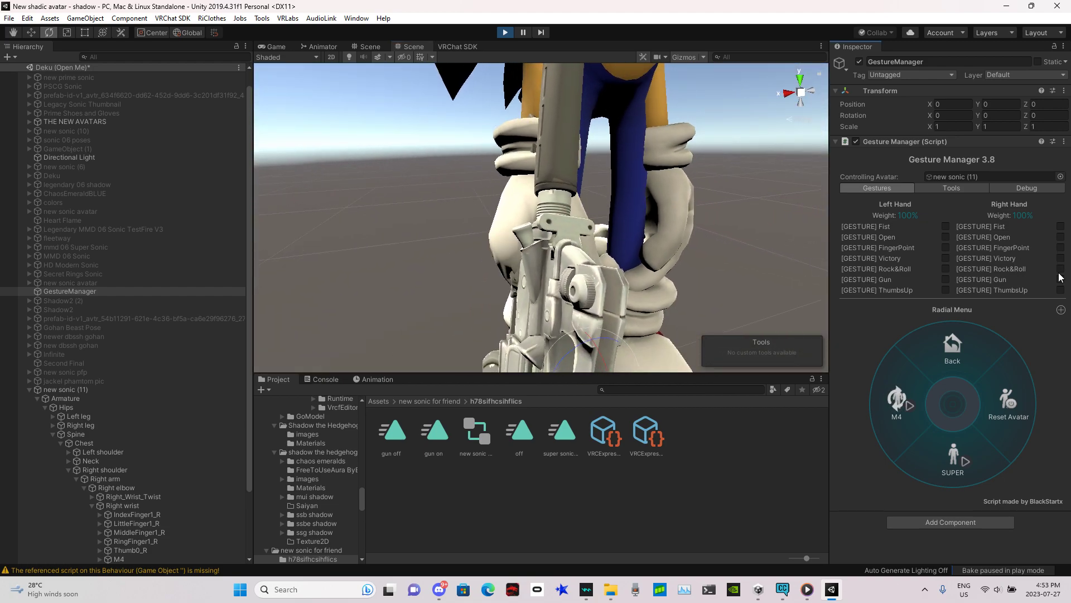
left_click(1061, 248)
right_click_drag(710, 216, 629, 215)
key("s")
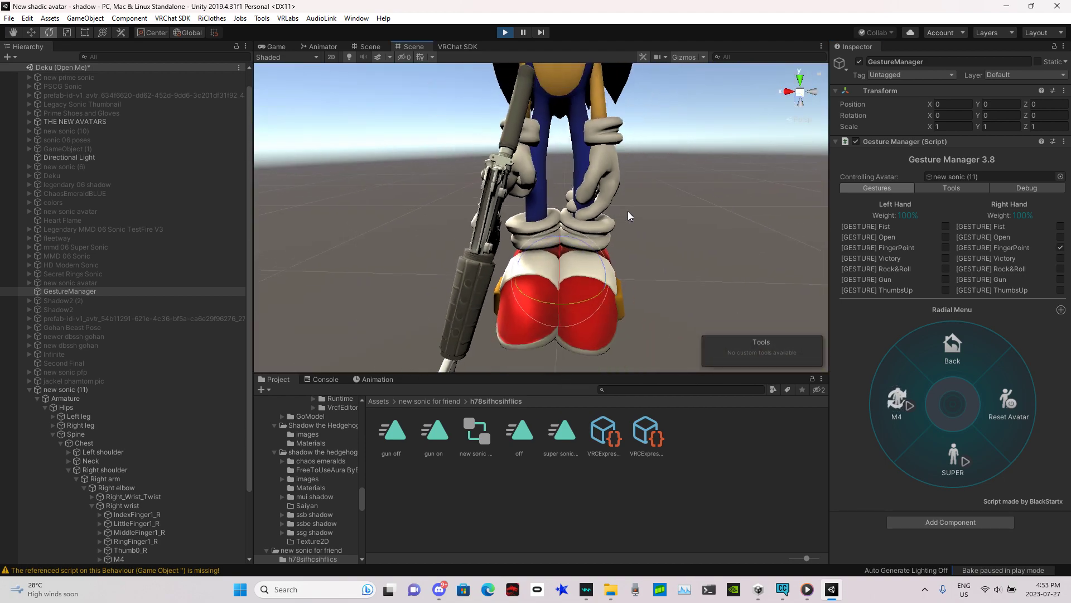
left_click(1060, 249)
Step: Toggle SUPER on and off and switch M4 off in the radial menu
left_click(956, 455)
right_click_drag(621, 169, 679, 182)
key("w")
key("s")
left_click(951, 456)
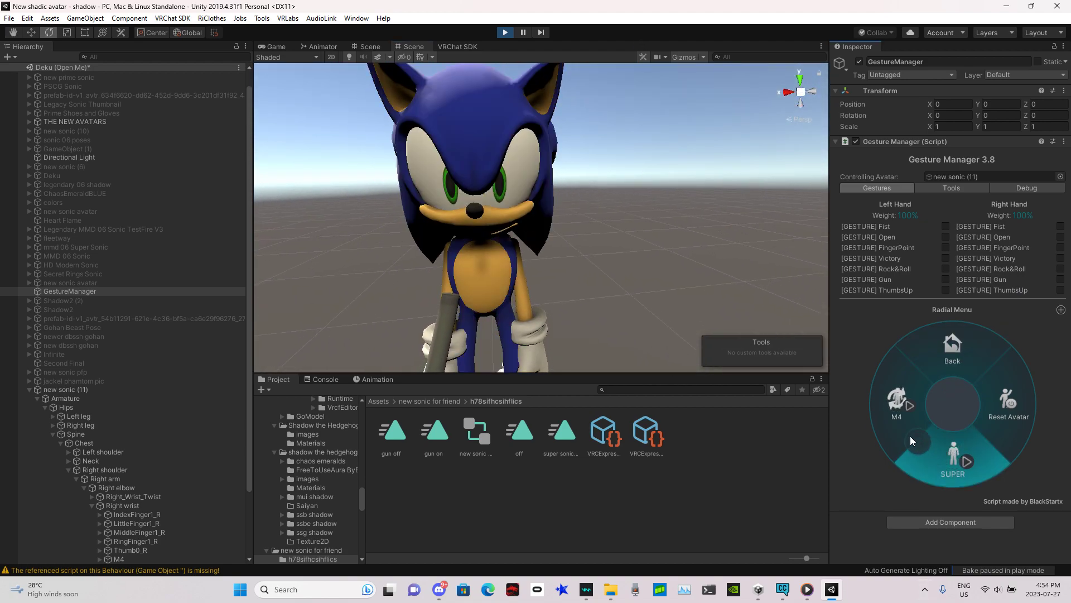
left_click(897, 403)
Step: Exit Play mode and minimize the editor window
left_click(507, 34)
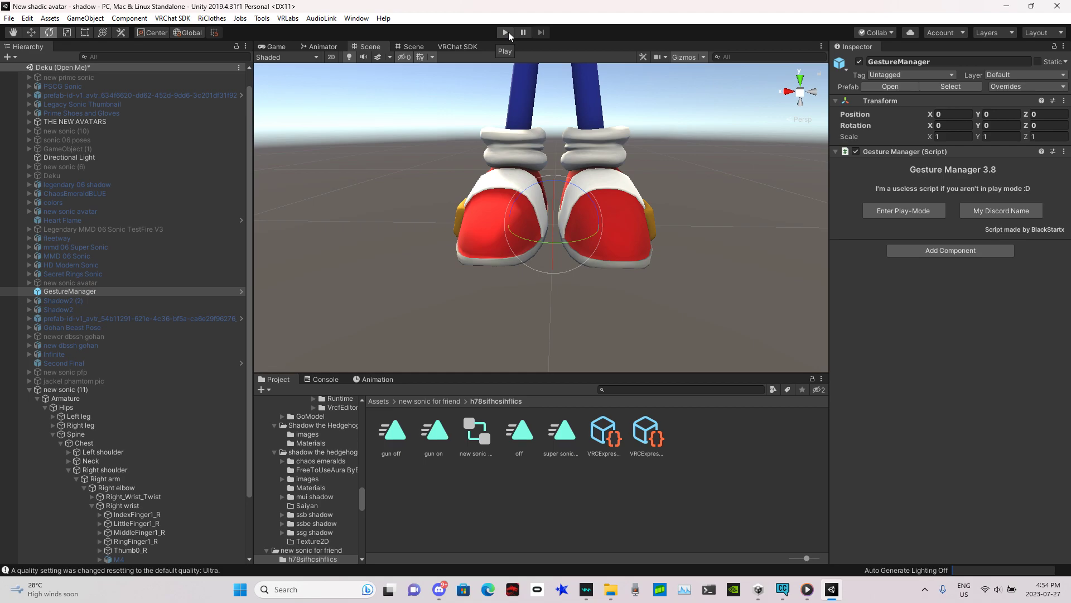
left_click(1006, 6)
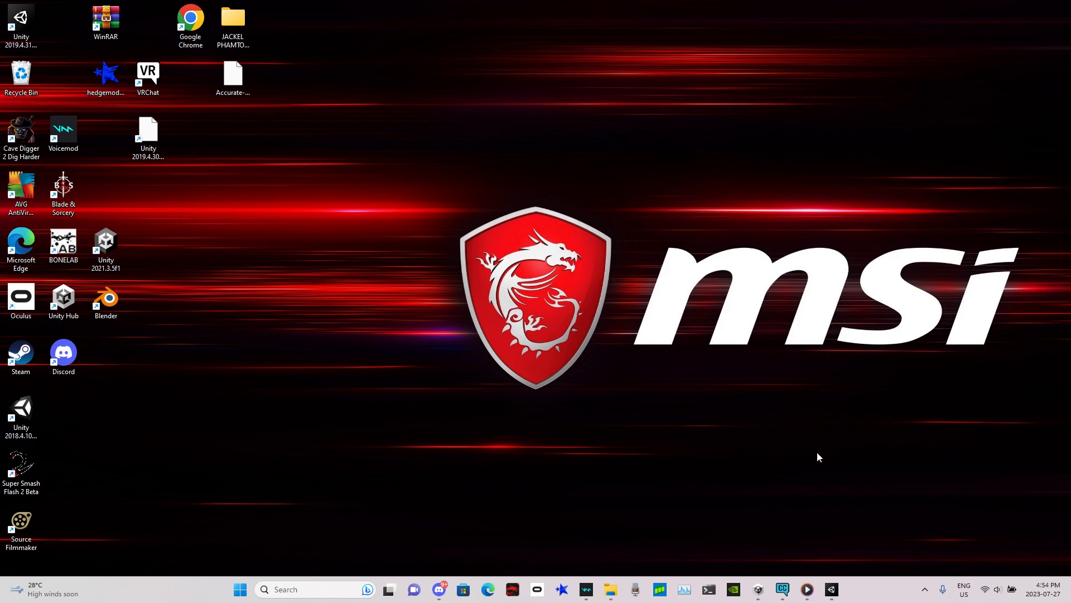
key("alt+z")
left_click(536, 162)
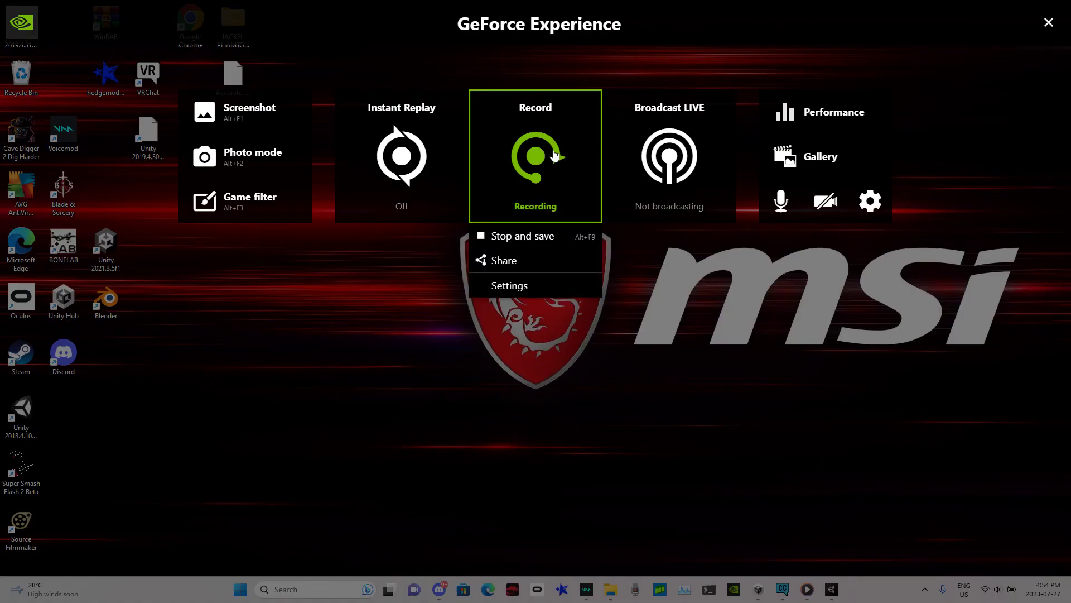